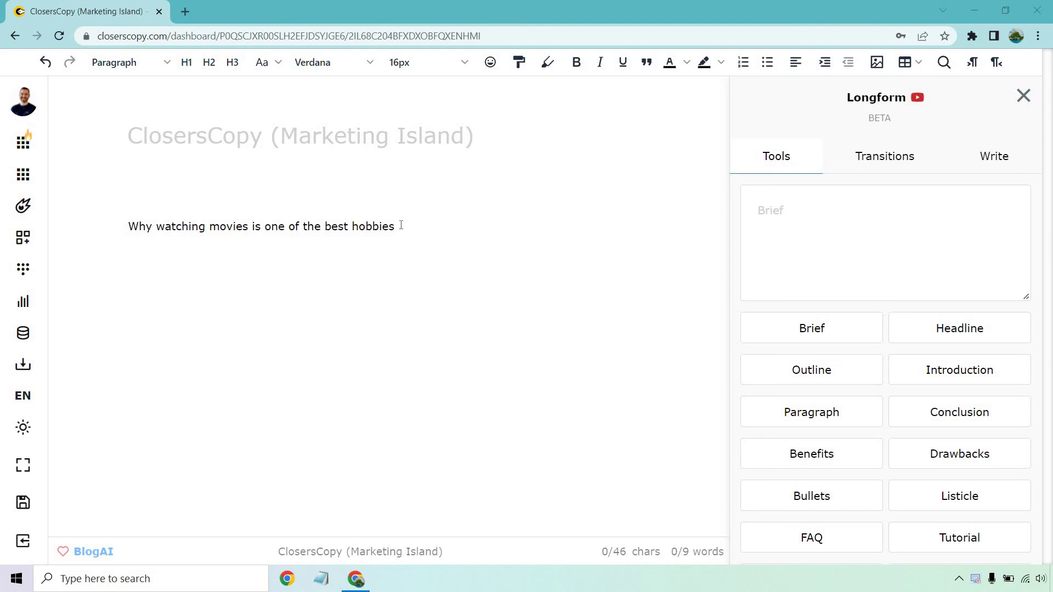
- Generate Brief suggestions in Longform Tools from the full article title
drag(397, 227, 127, 222)
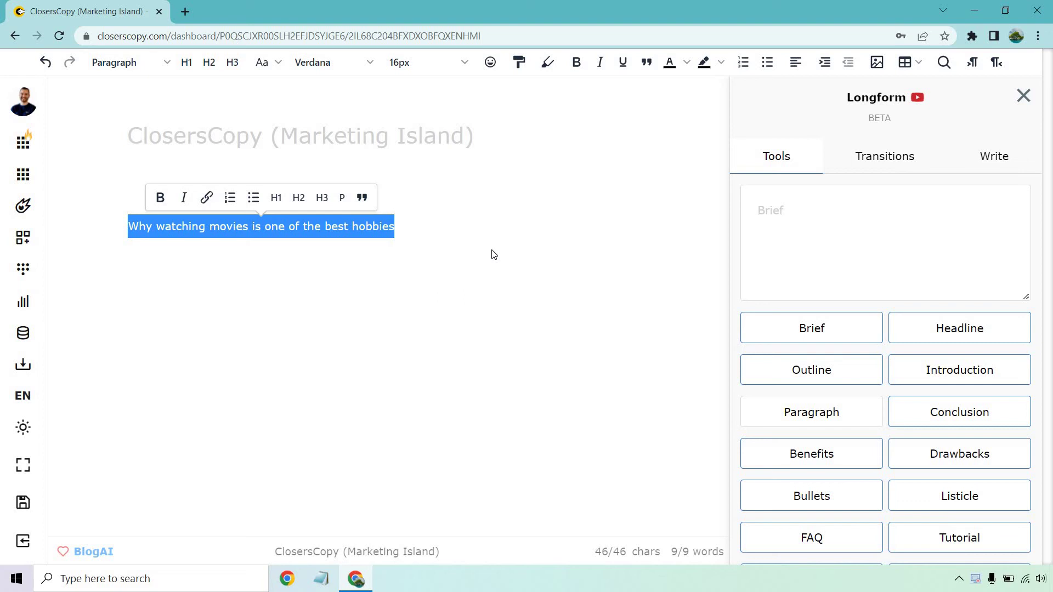
click(476, 230)
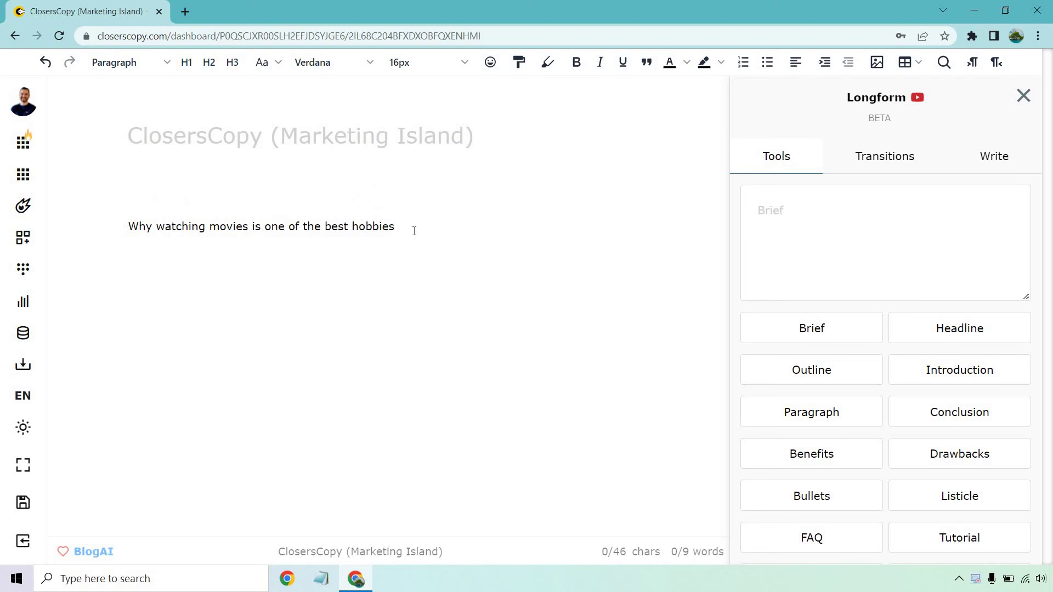
drag(417, 227, 125, 226)
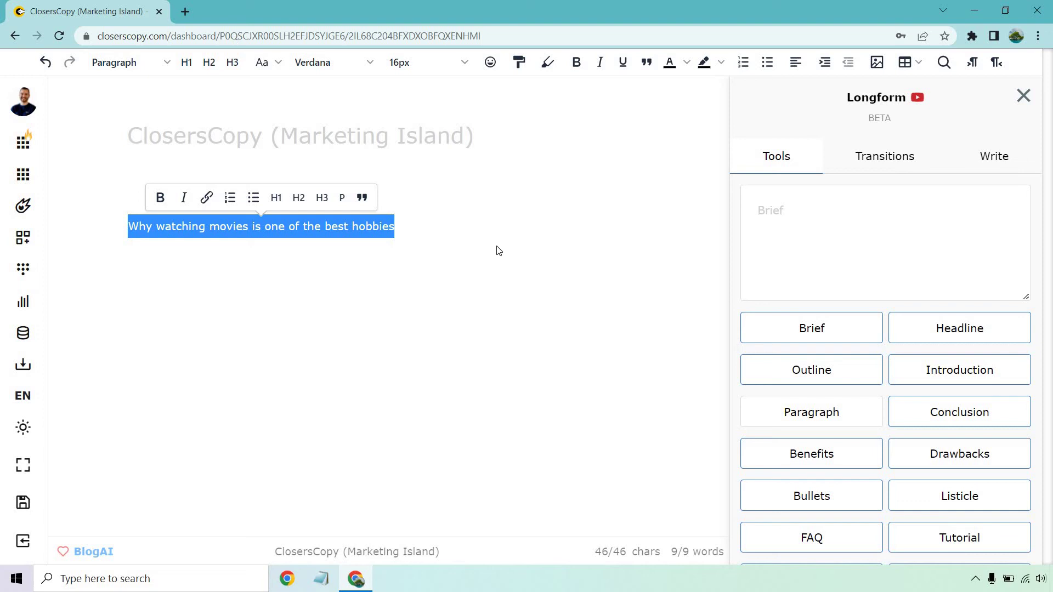
click(765, 327)
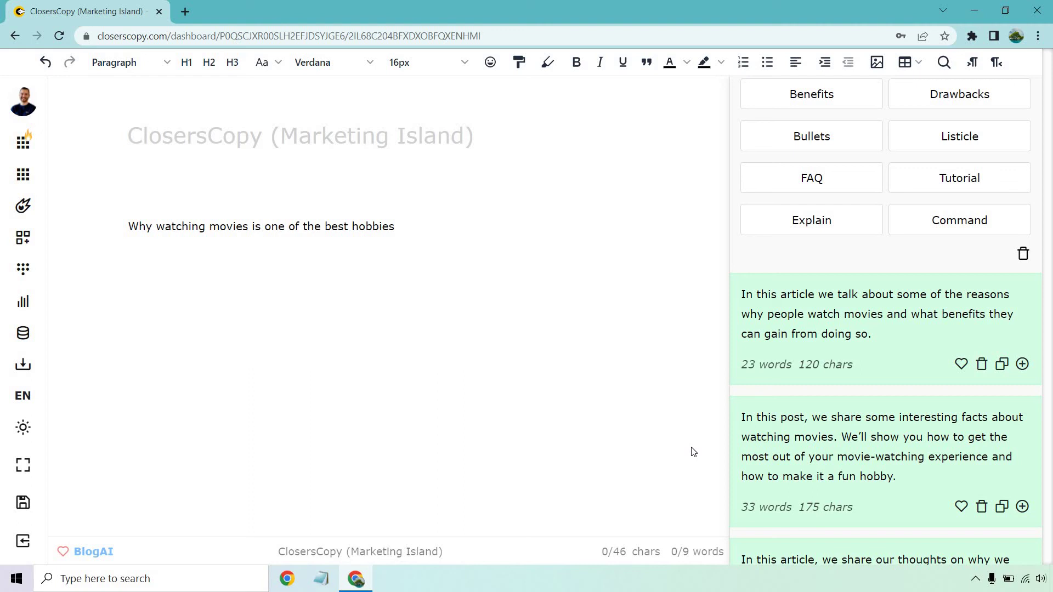
scroll(878, 356, down, 3)
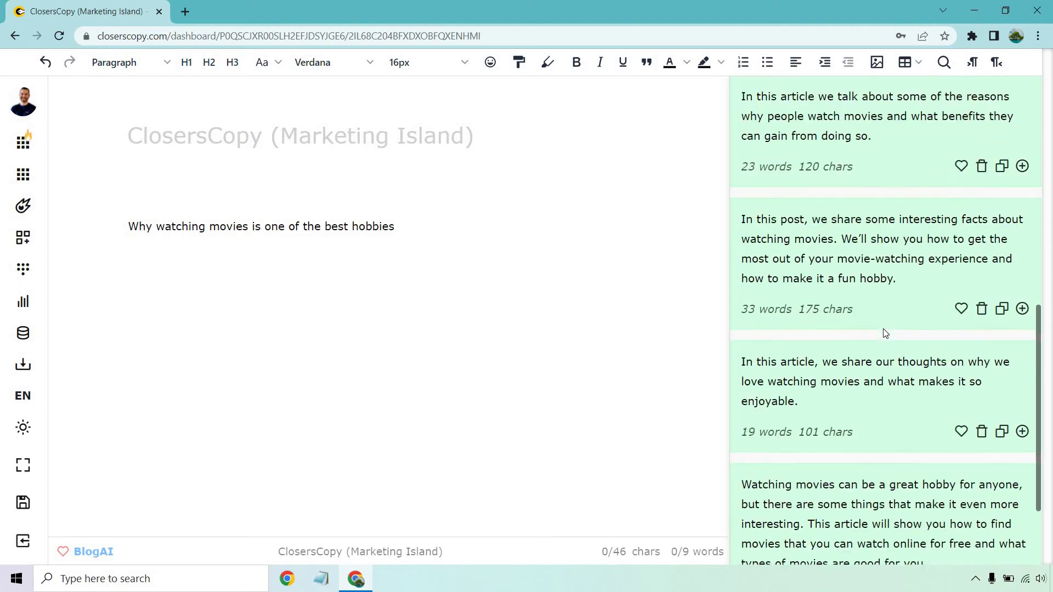
scroll(883, 328, down, 1)
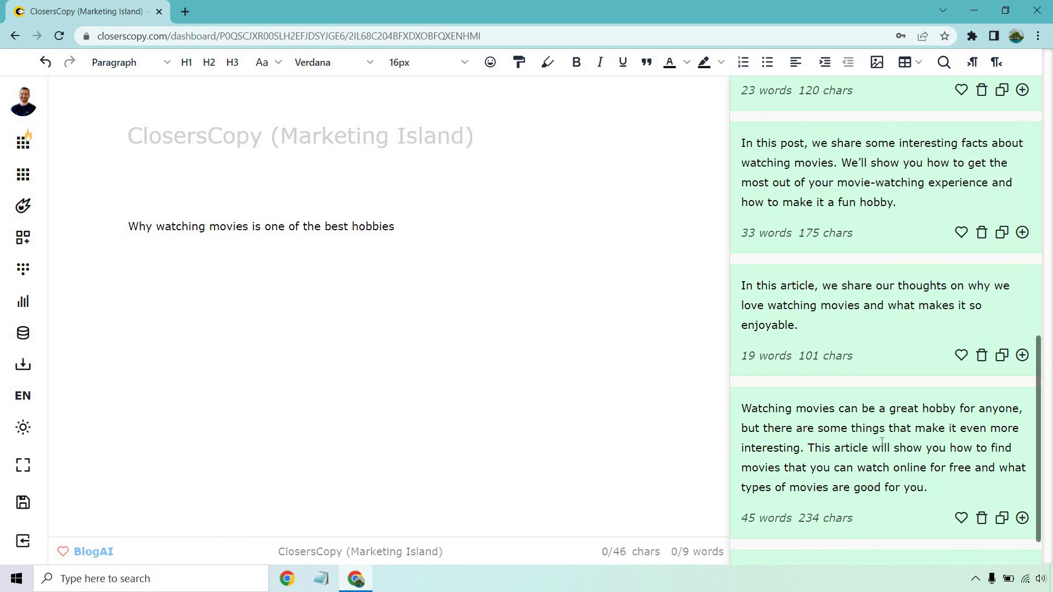
- Paste the fourth brief, 'Watching movies can be a great hobby for anyone…', into the Brief box
click(1003, 520)
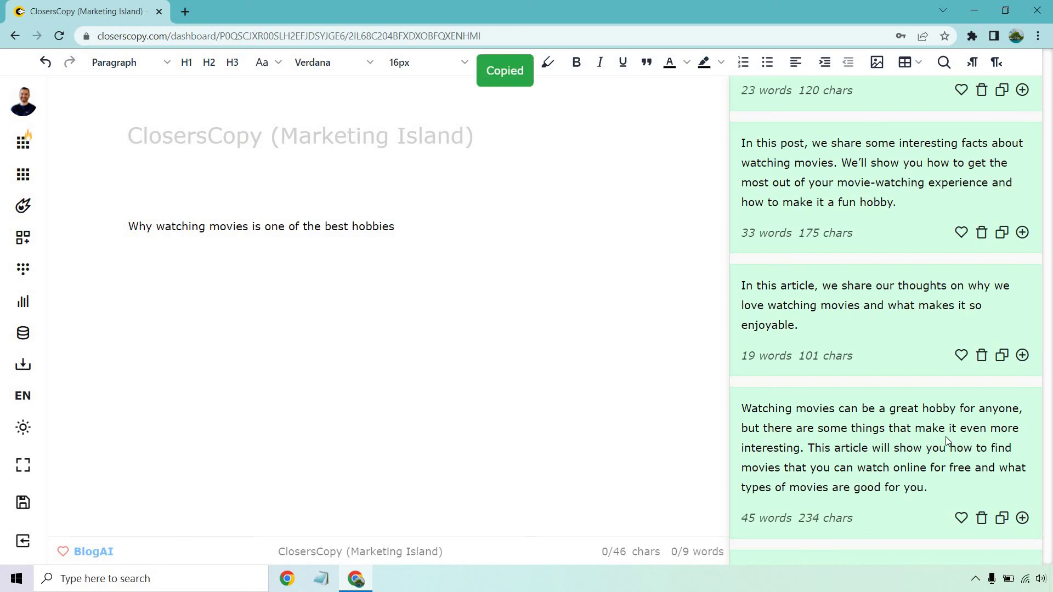
click(825, 204)
key(ctrl+v)
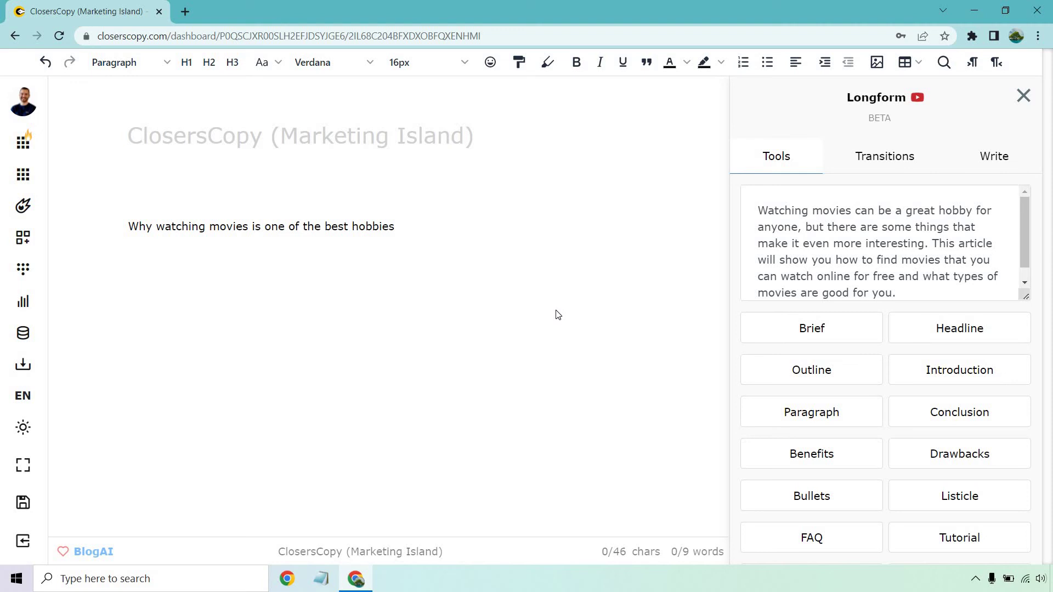
- Generate Headline ideas from the selected article title
drag(404, 225, 124, 206)
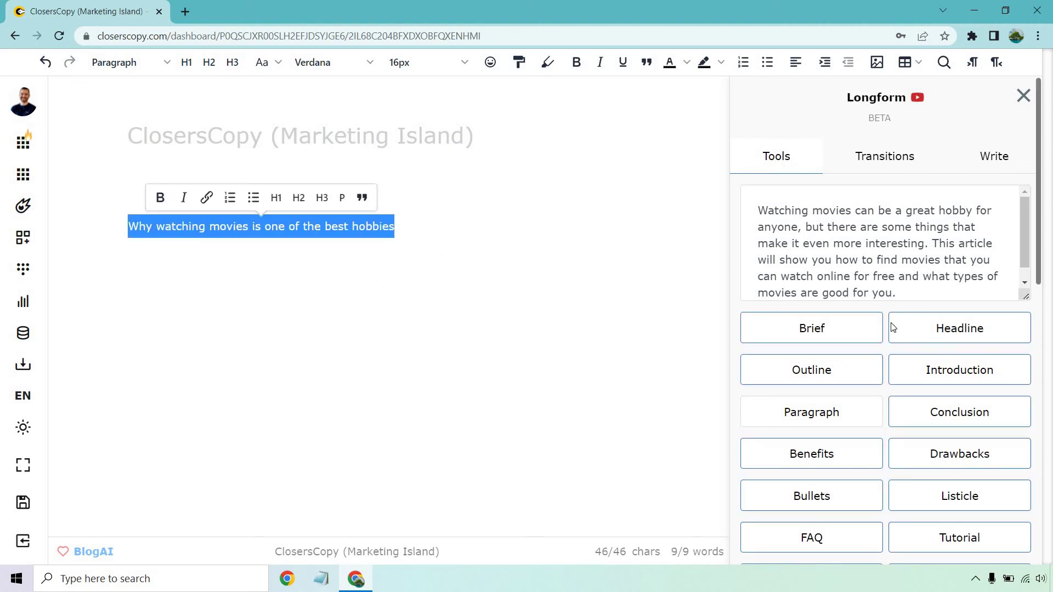
click(939, 328)
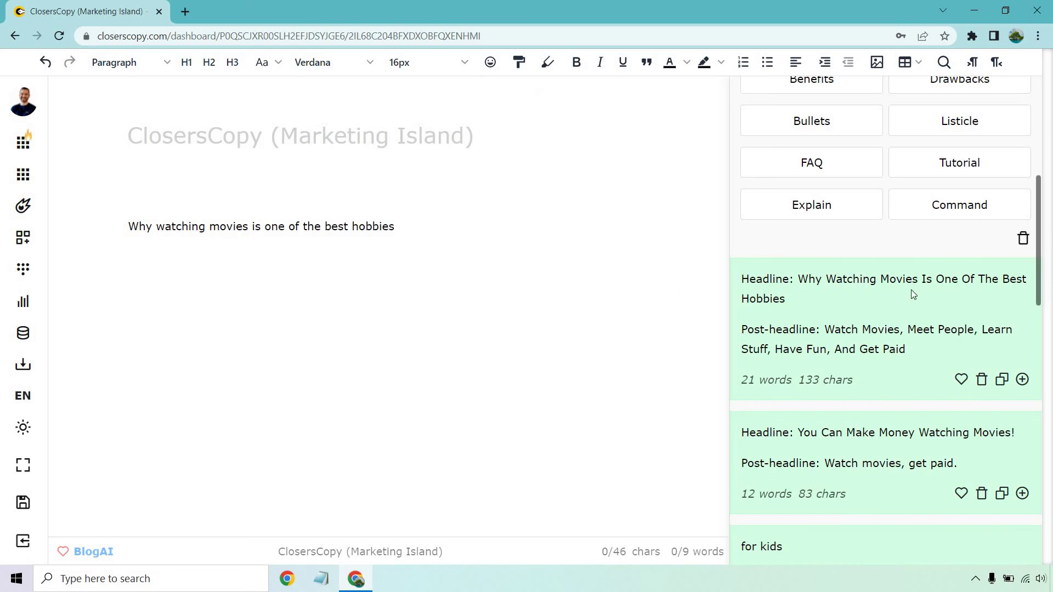
scroll(913, 295, down, 1)
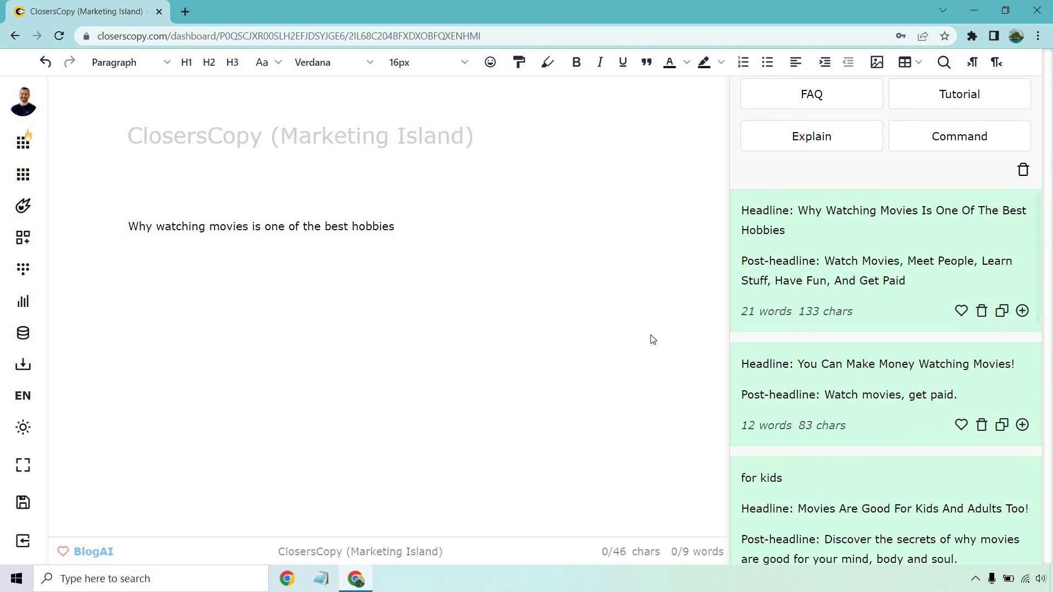
scroll(904, 301, down, 2)
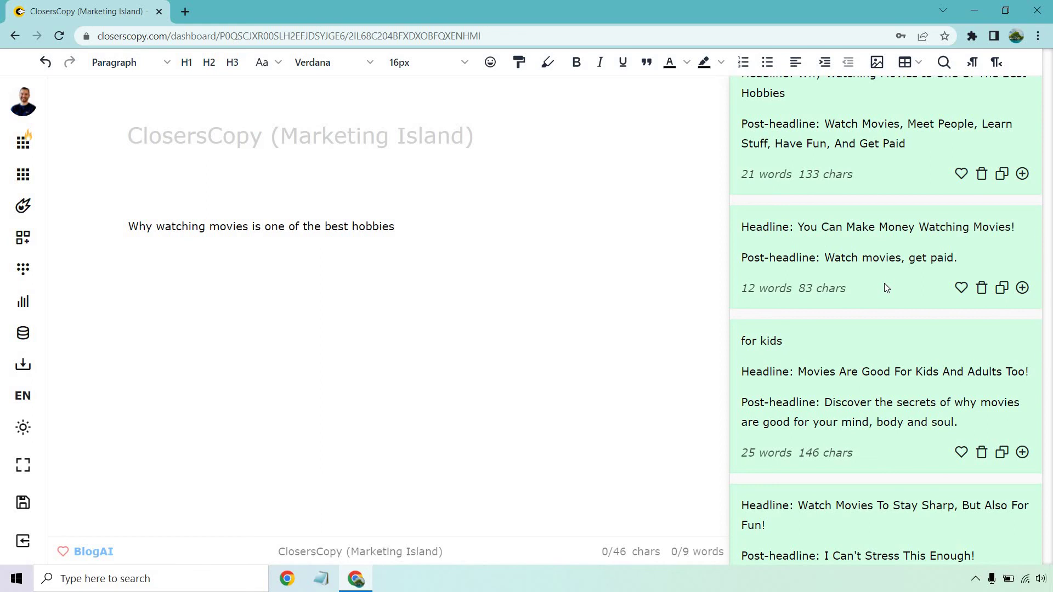
scroll(889, 340, down, 1)
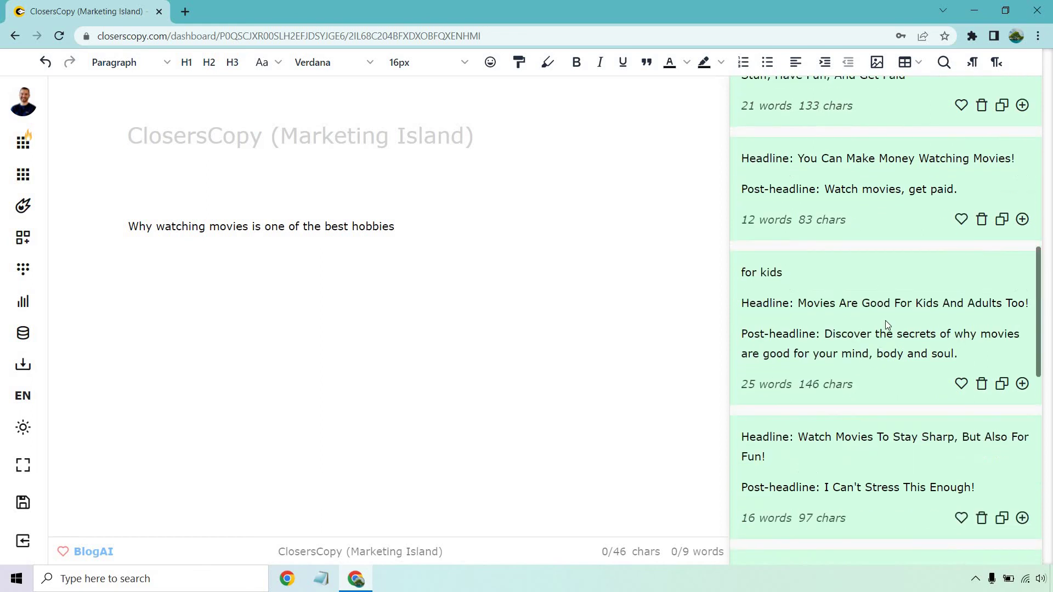
scroll(886, 310, down, 1)
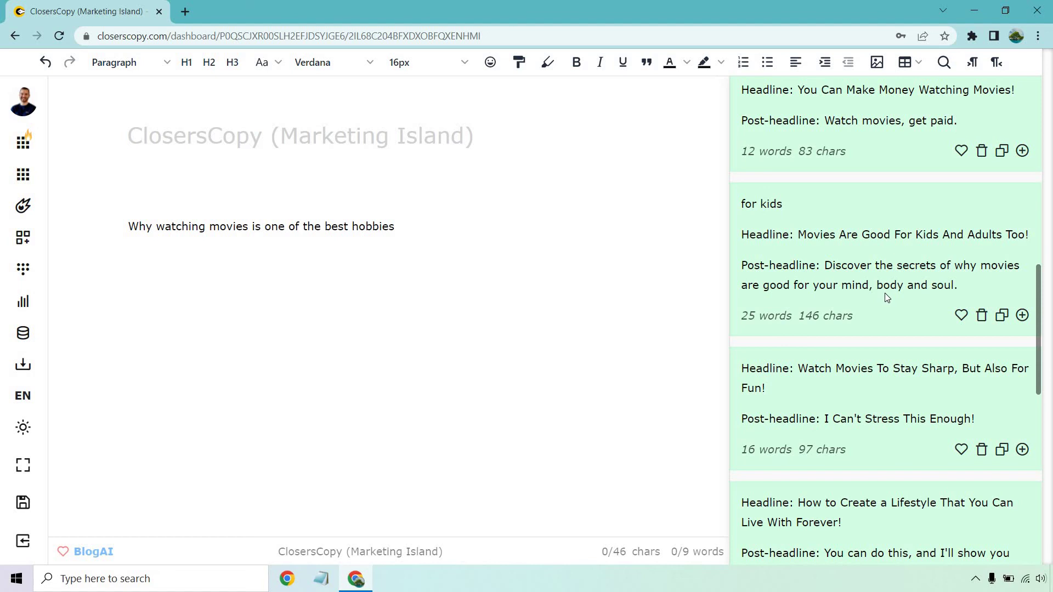
- Paste the 'Movies Are Good For Kids And Adults Too!' headline below the title and delete the stray 'for kids' text
click(1002, 318)
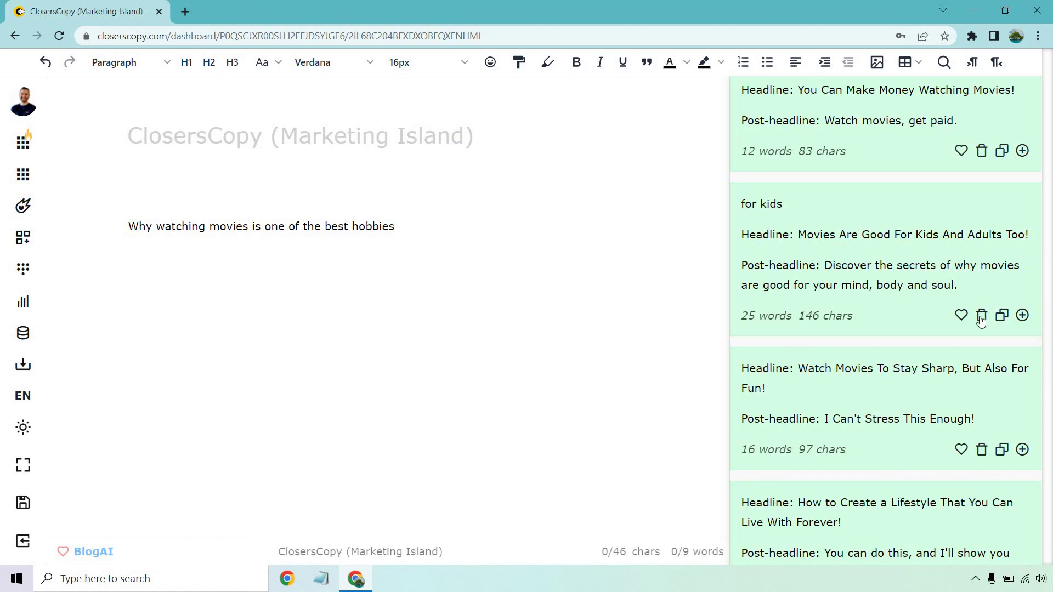
key(ctrl+v)
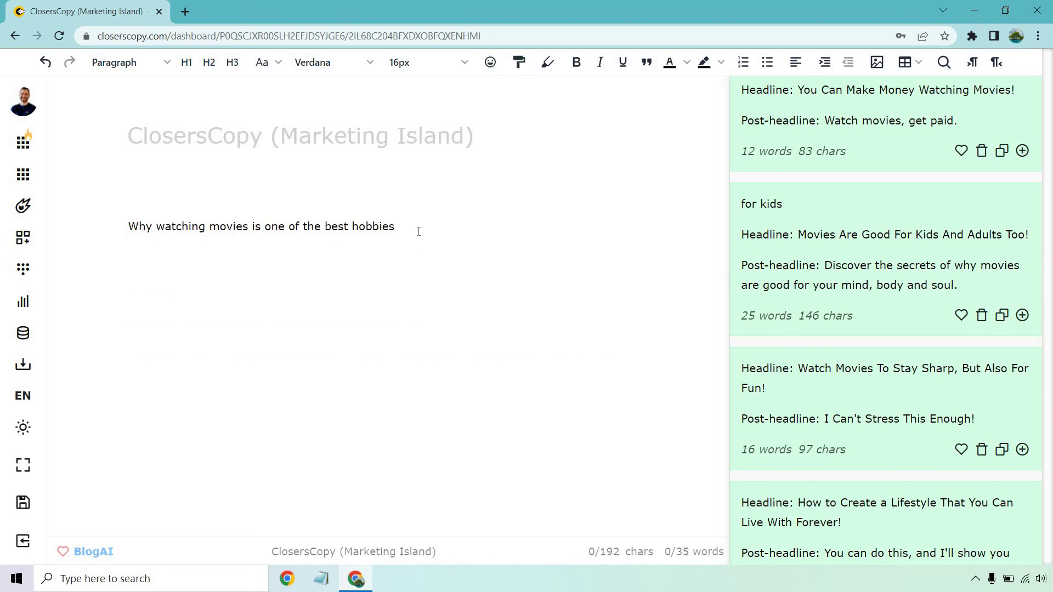
drag(180, 299, 102, 299)
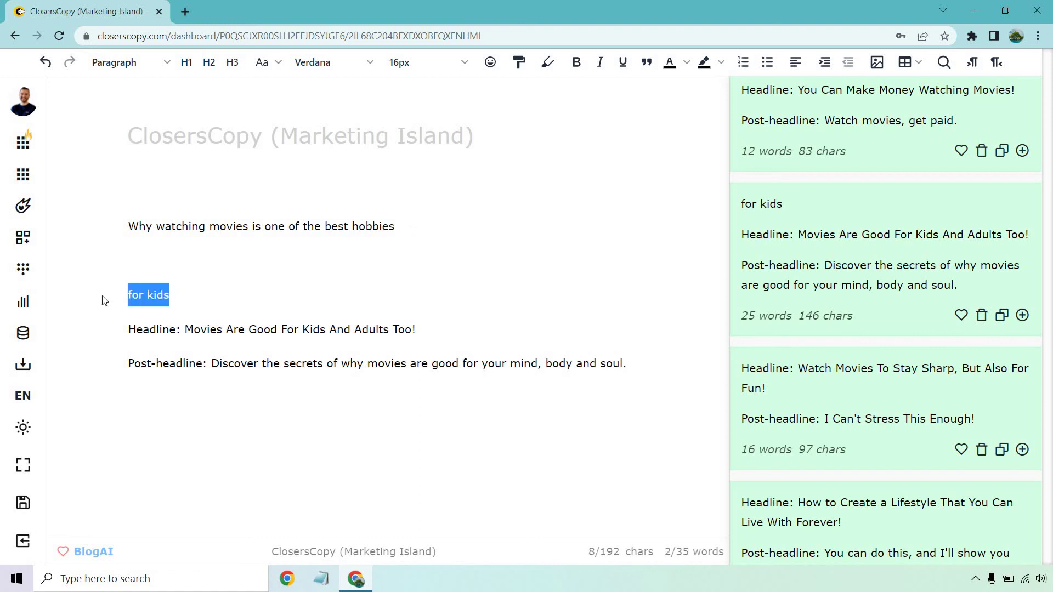
key(BackSpace)
- Insert the first headline result, removing the extra lines and the 'Headline:' and 'Post-headline:' labels
scroll(877, 300, up, 5)
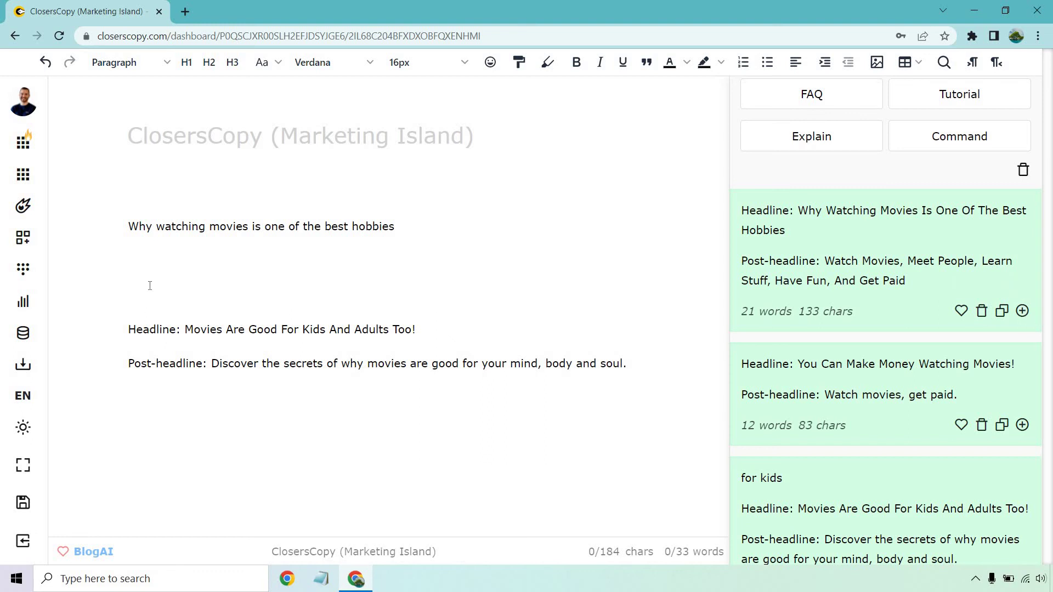
click(1023, 311)
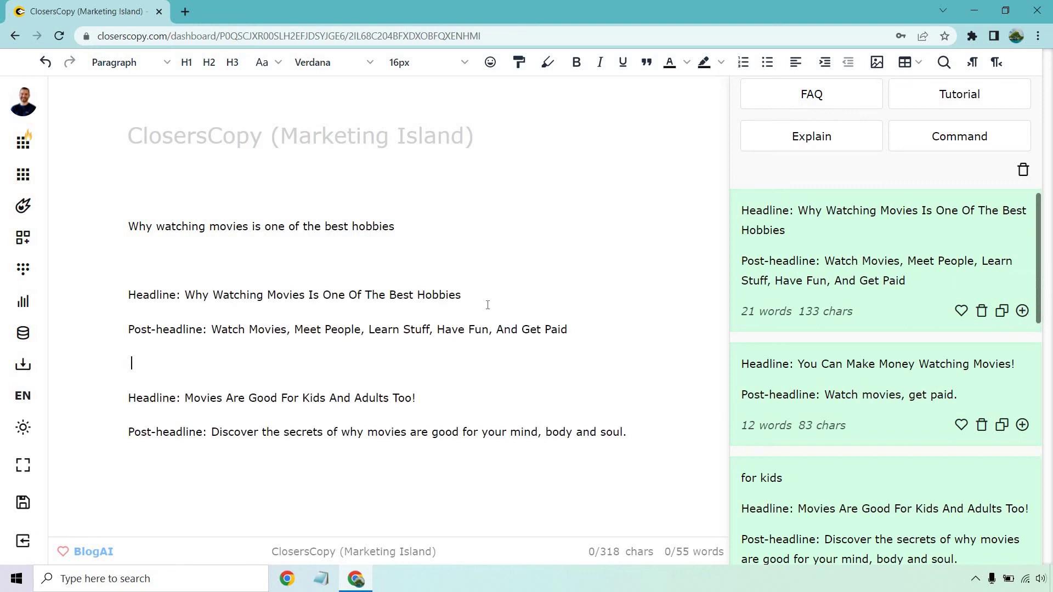
drag(576, 329, 117, 331)
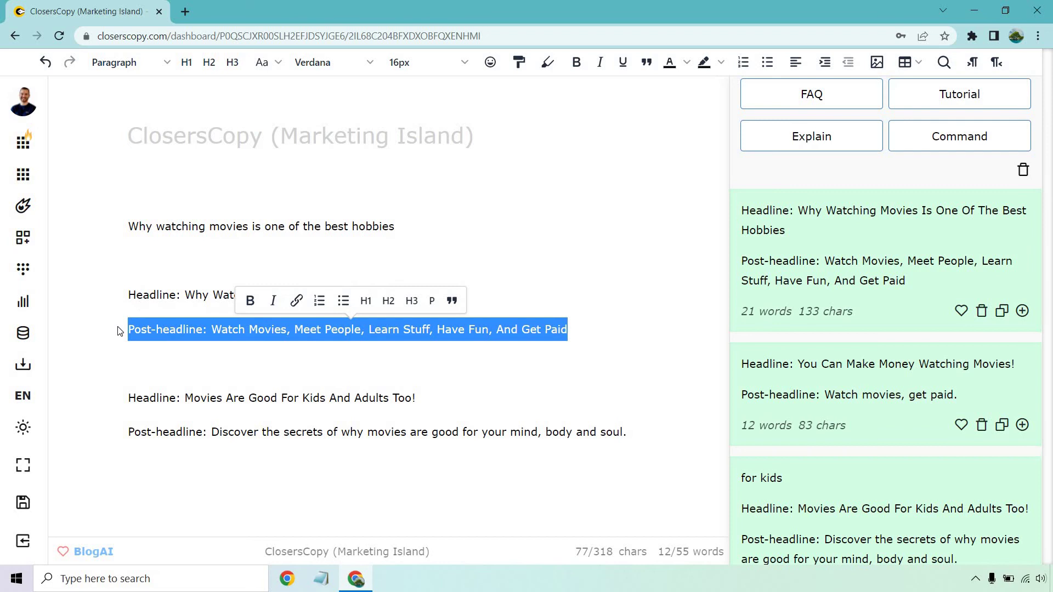
key(BackSpace)
key(BackSpace)
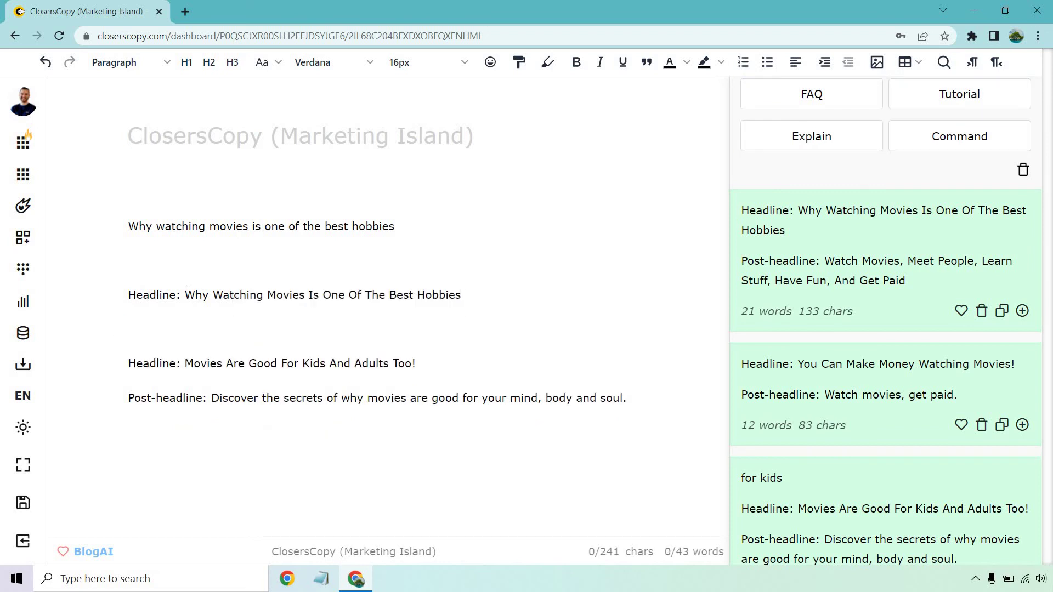
click(184, 294)
drag(184, 295, 126, 294)
key(BackSpace)
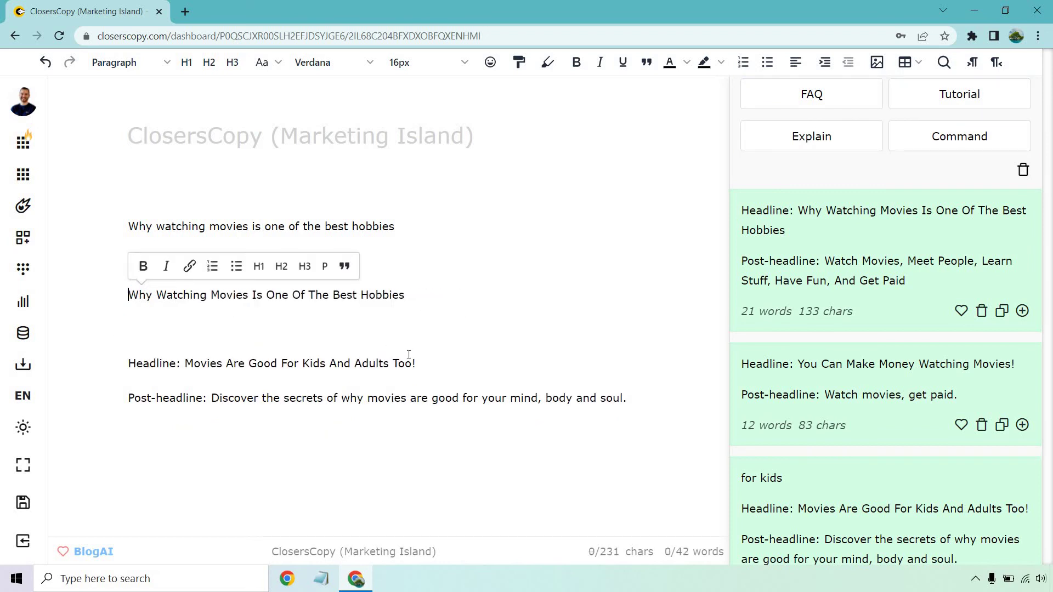
drag(439, 359, 107, 365)
key(BackSpace)
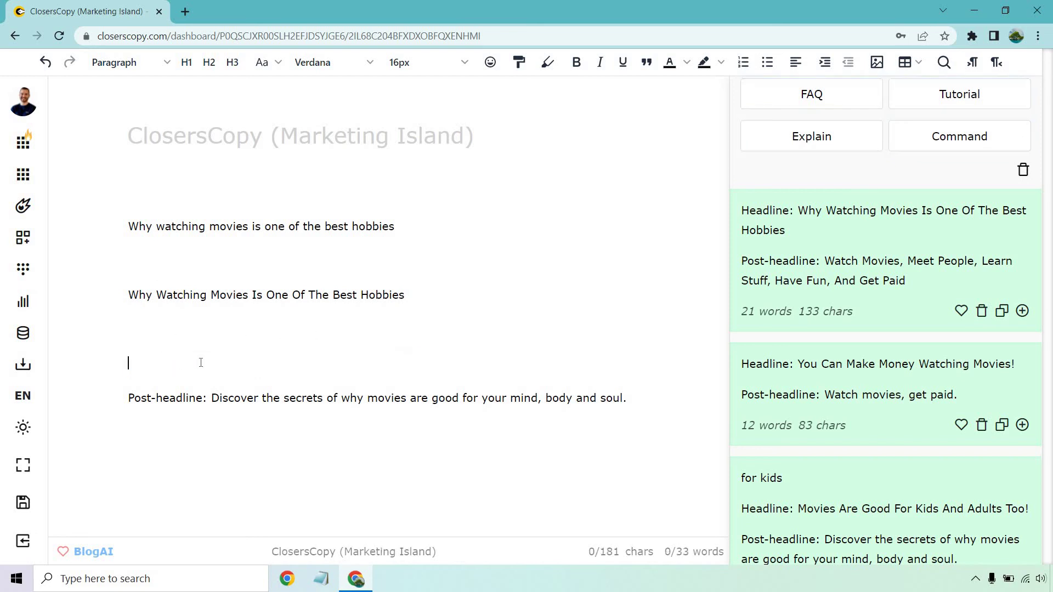
key(BackSpace)
drag(212, 363, 124, 364)
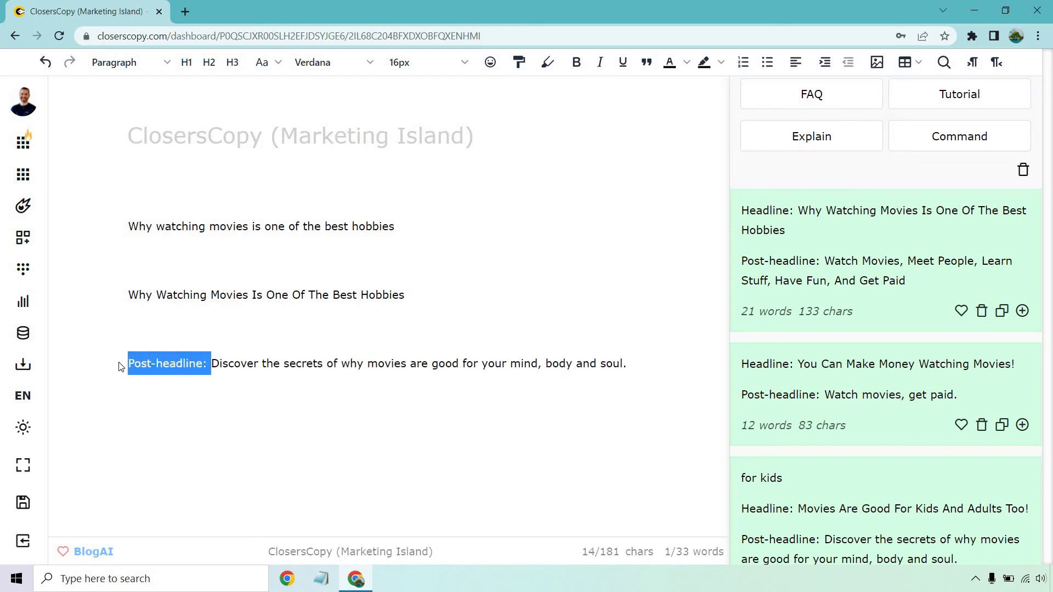
key(BackSpace)
key(BackSpace)
- Make 'Why Watching Movies Is One Of The Best Hobbies' an H2 heading and delete the old title line
drag(397, 298, 126, 296)
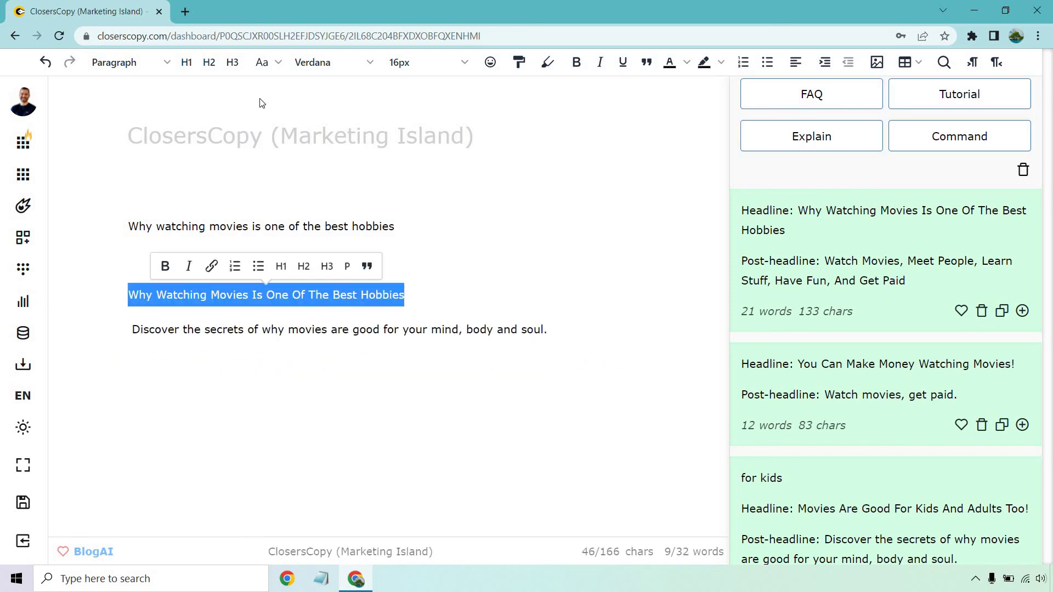
click(209, 62)
click(133, 334)
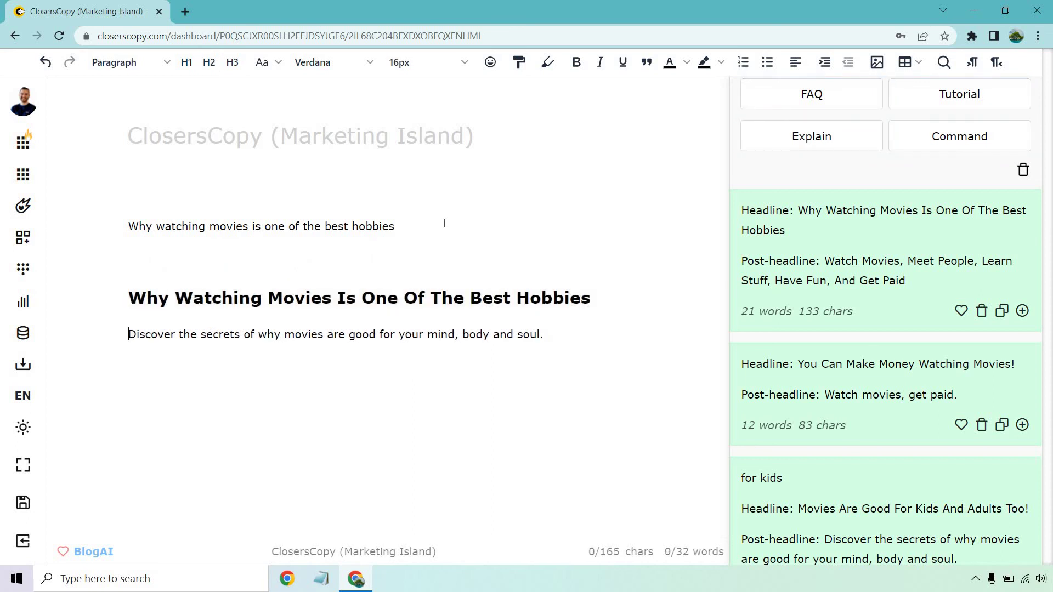
click(447, 224)
shift+click(51, 230)
key(BackSpace)
key(Delete)
key(Delete)
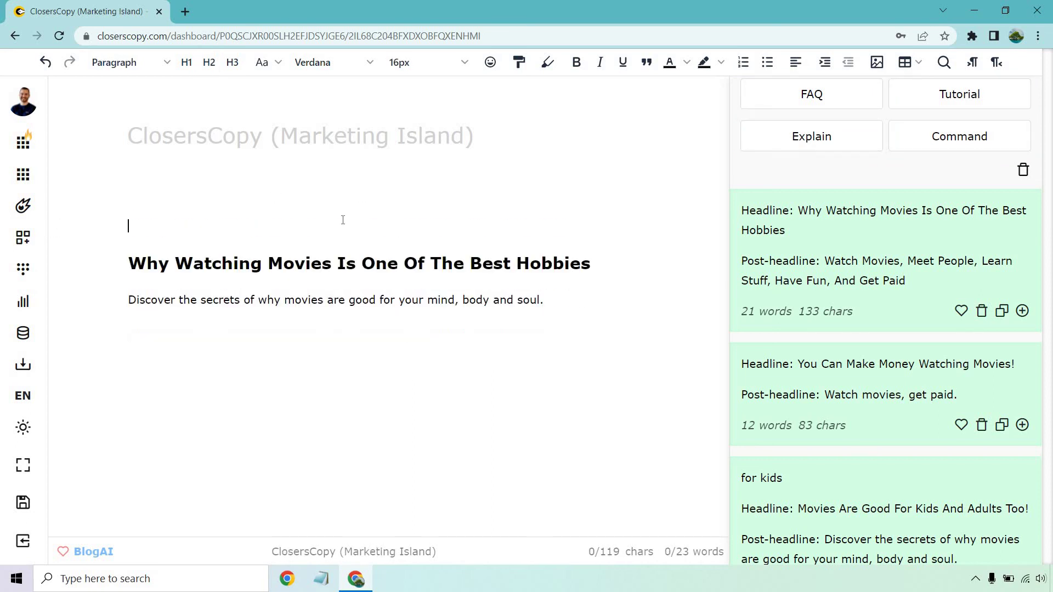
click(578, 267)
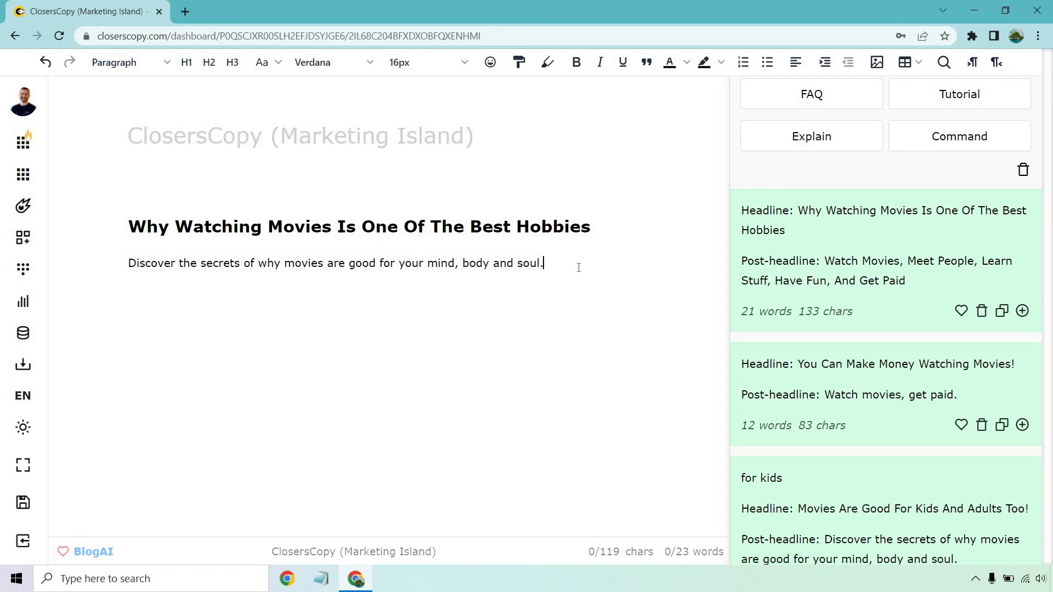
- Generate Outline ideas from the H2 headline and browse the results
scroll(913, 321, up, 6)
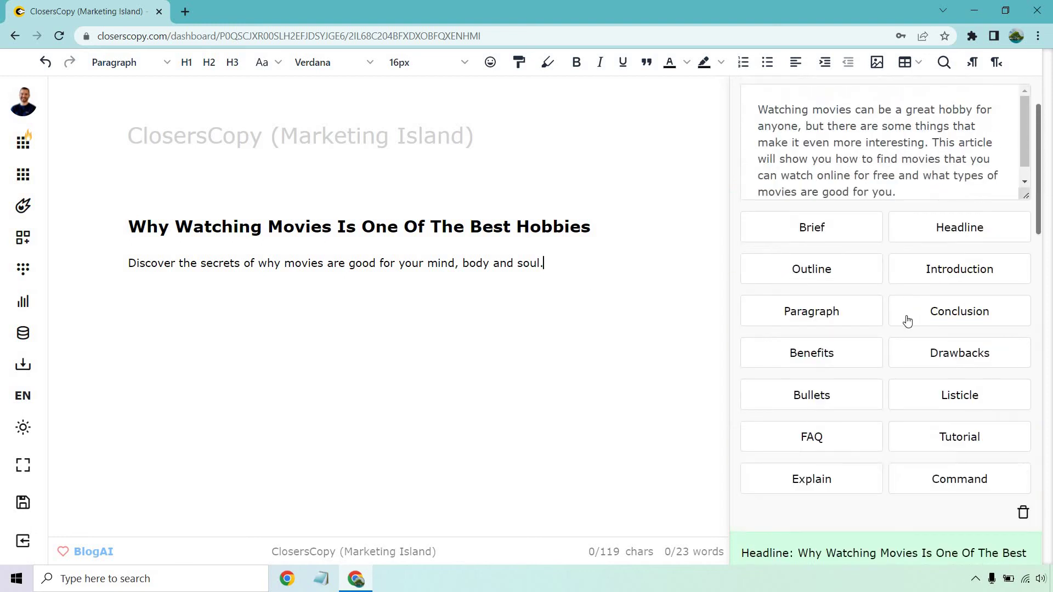
scroll(899, 329, up, 2)
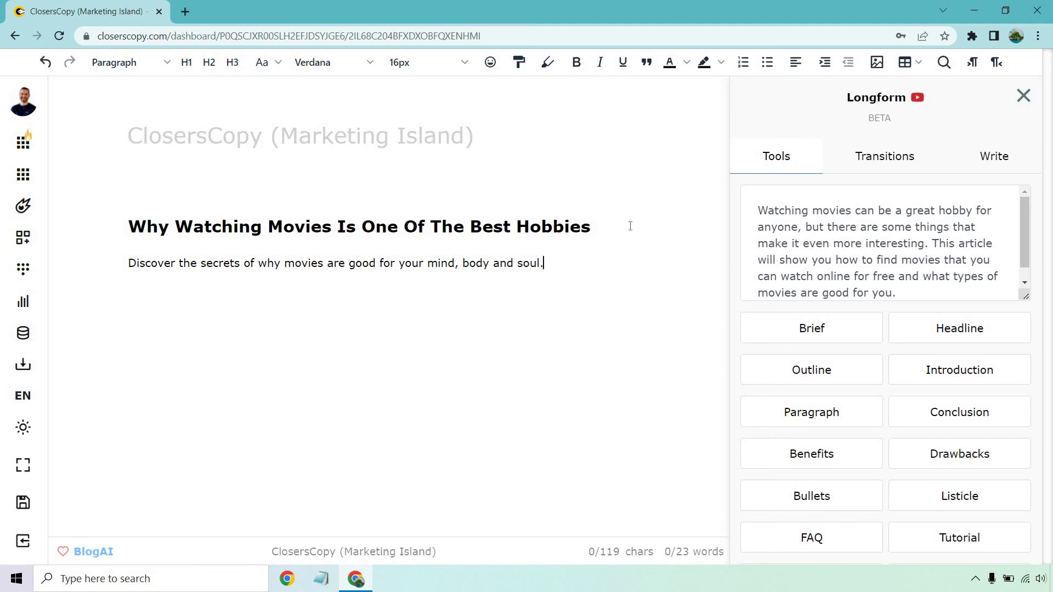
drag(604, 223, 131, 212)
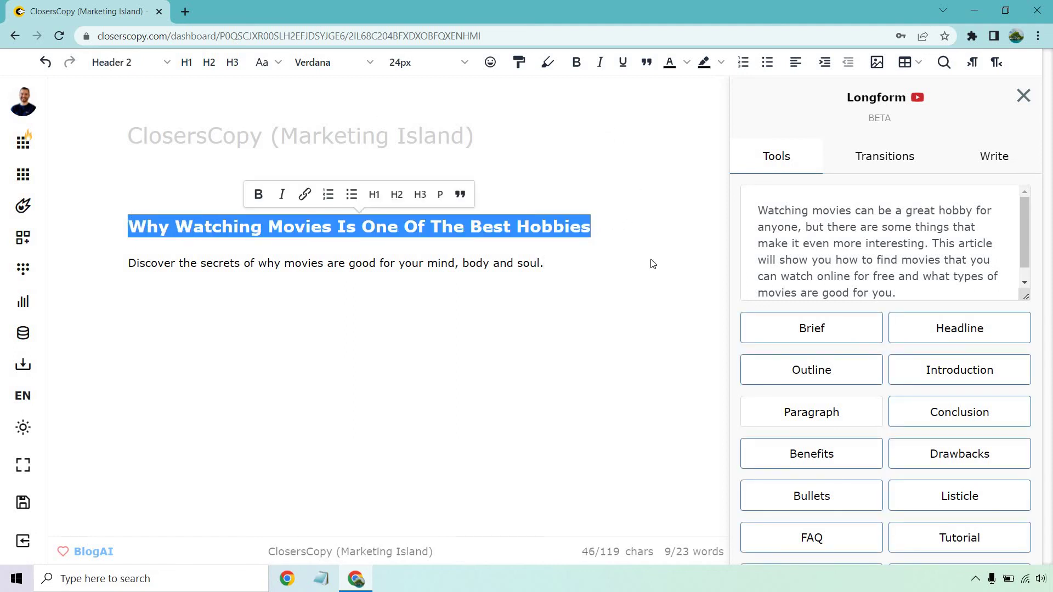
click(747, 369)
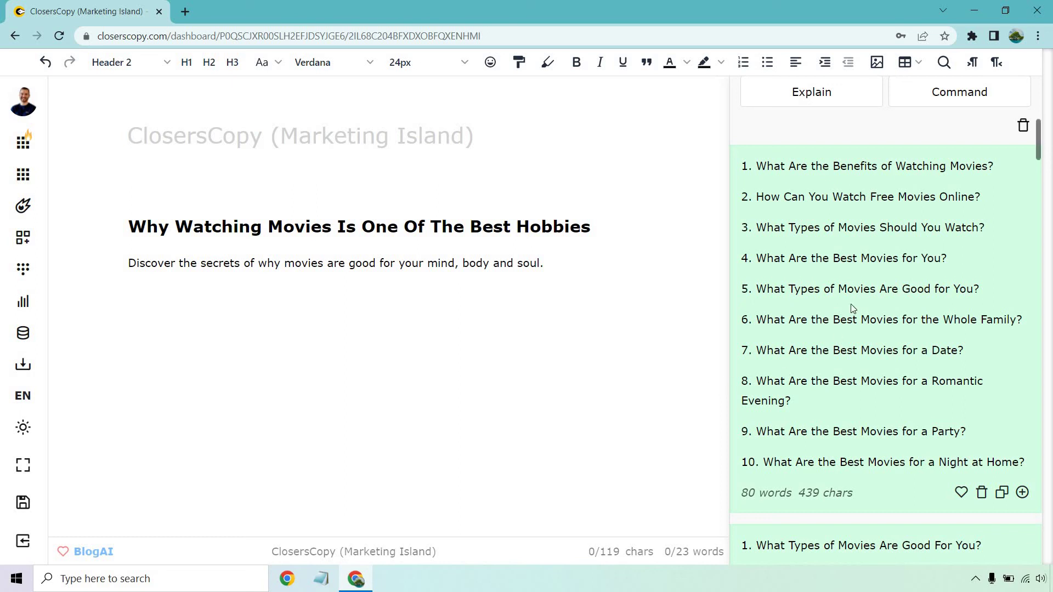
scroll(848, 232, down, 1)
scroll(847, 214, down, 1)
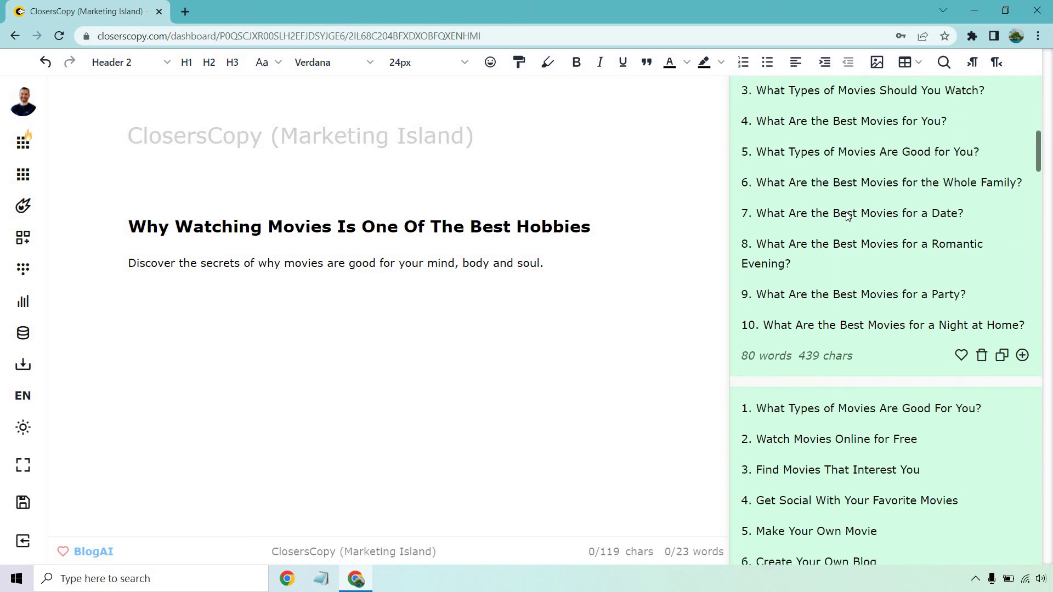
scroll(873, 203, down, 2)
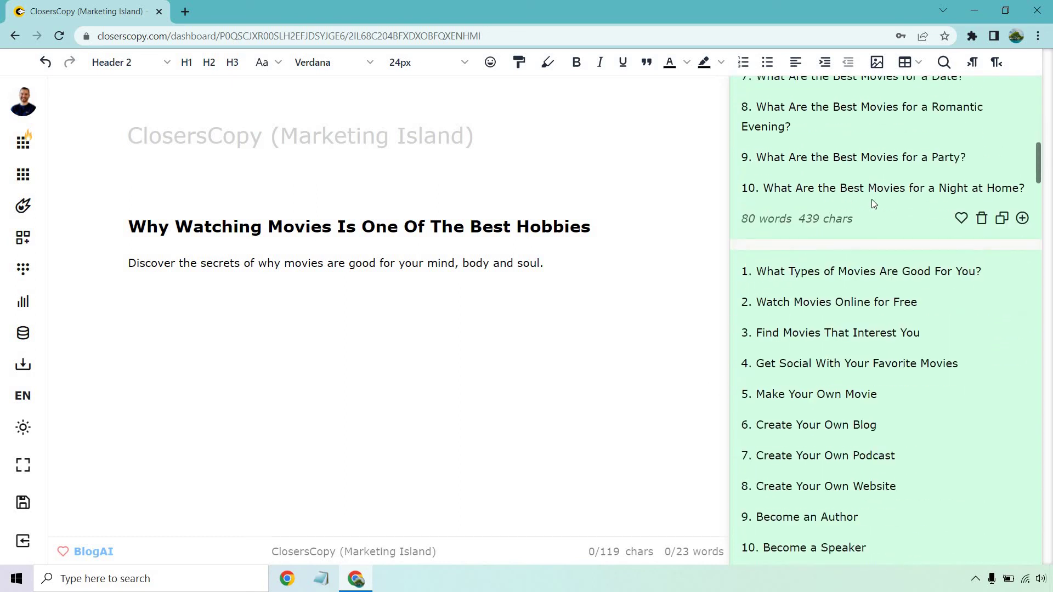
scroll(987, 296, down, 1)
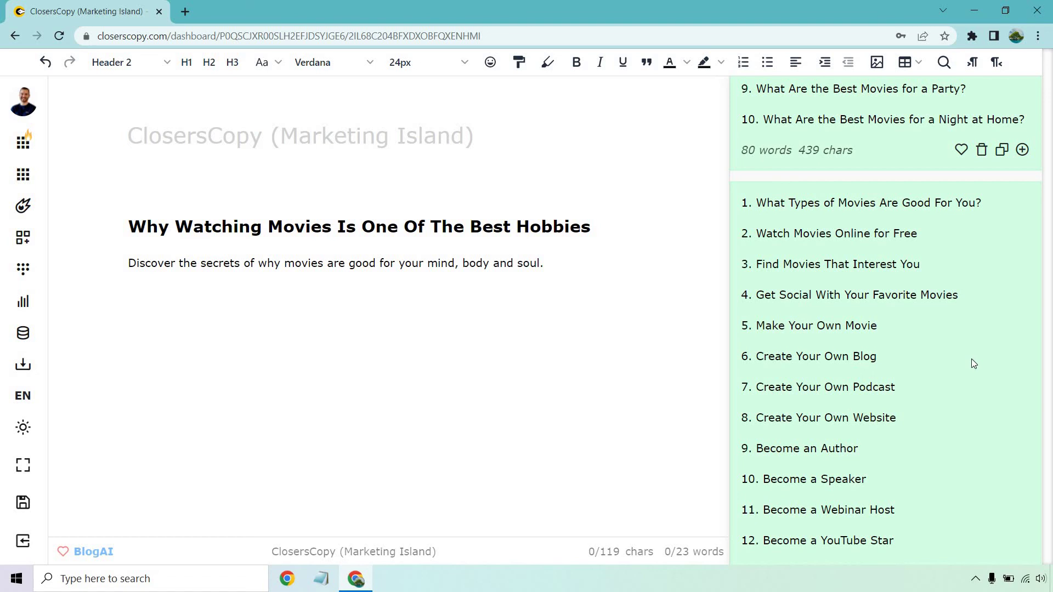
scroll(971, 359, down, 1)
scroll(947, 299, down, 2)
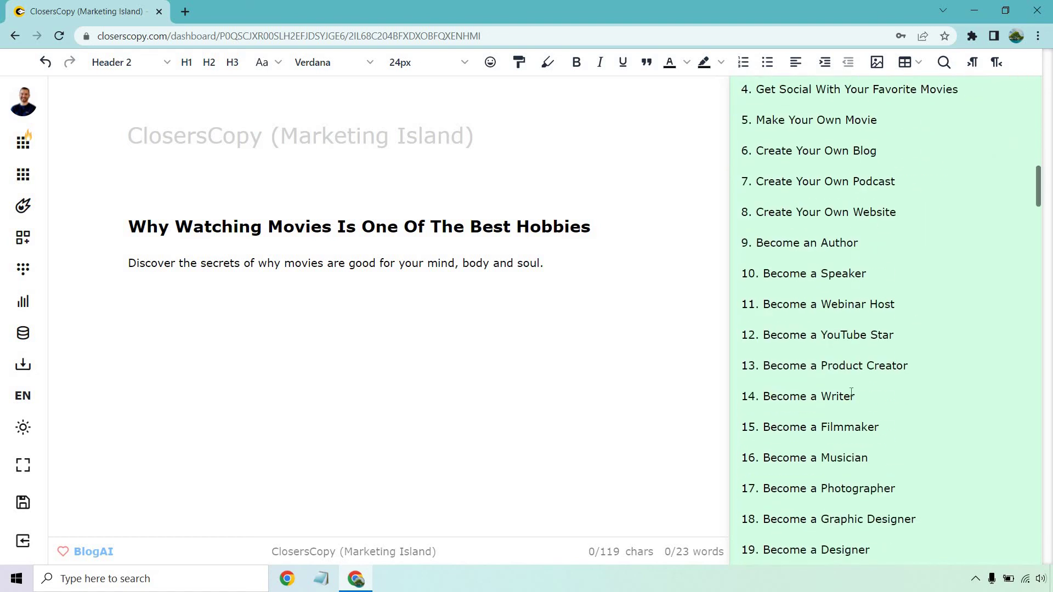
scroll(977, 258, down, 5)
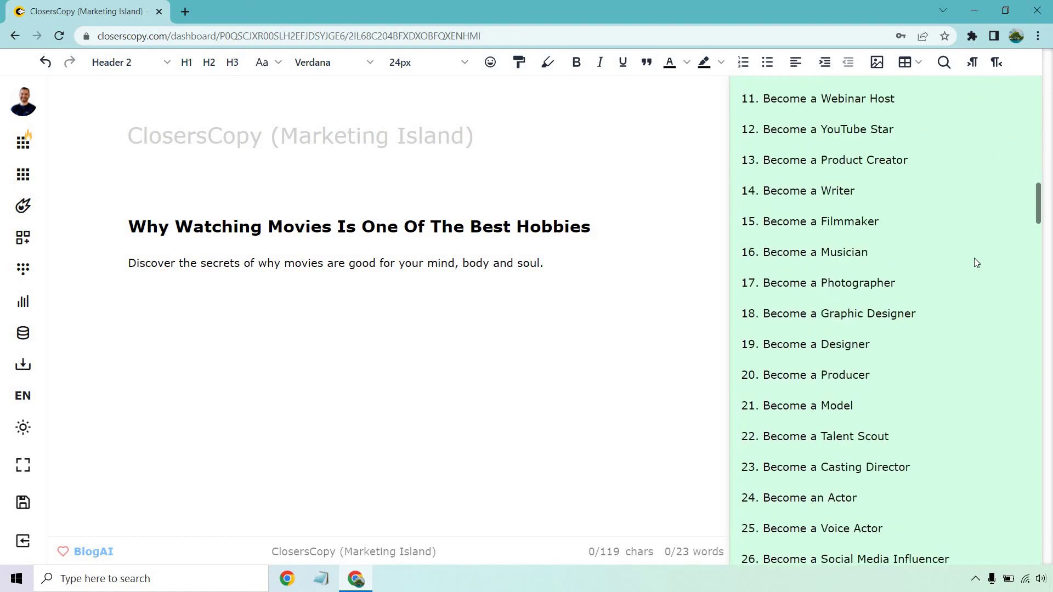
scroll(974, 283, down, 2)
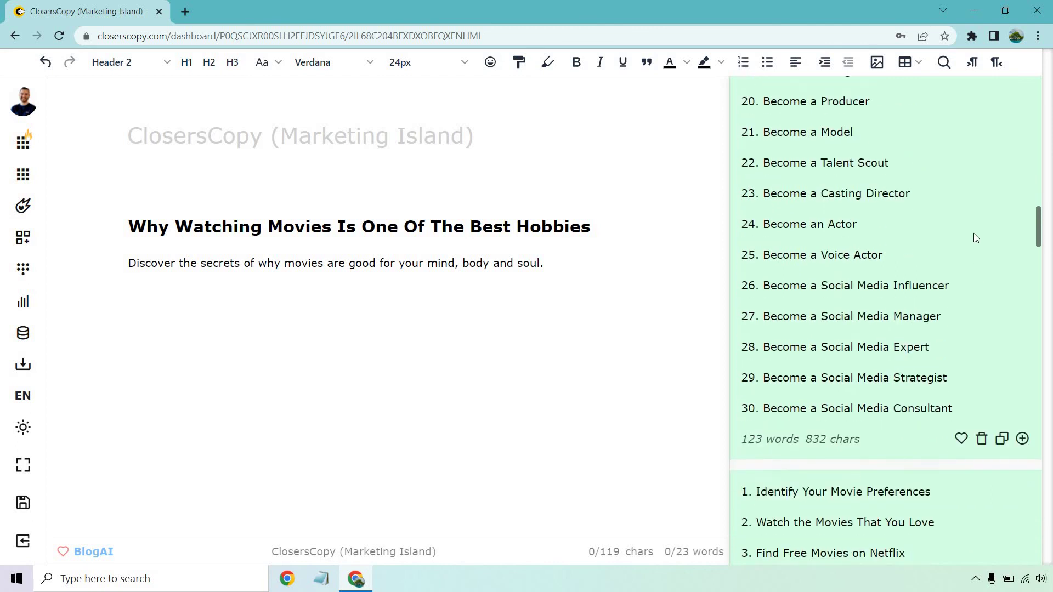
scroll(967, 243, down, 4)
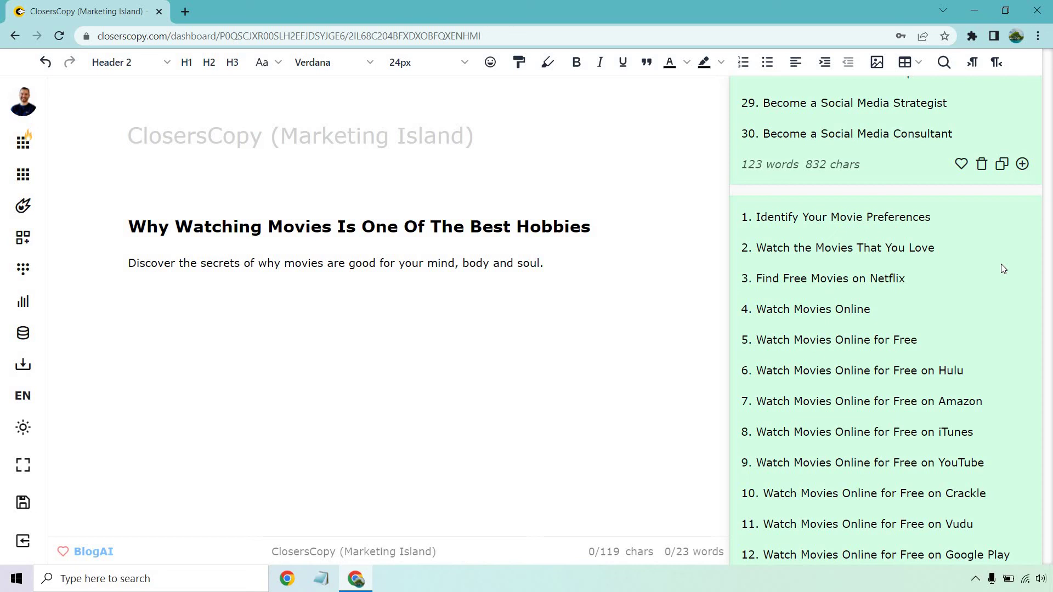
scroll(1001, 264, down, 1)
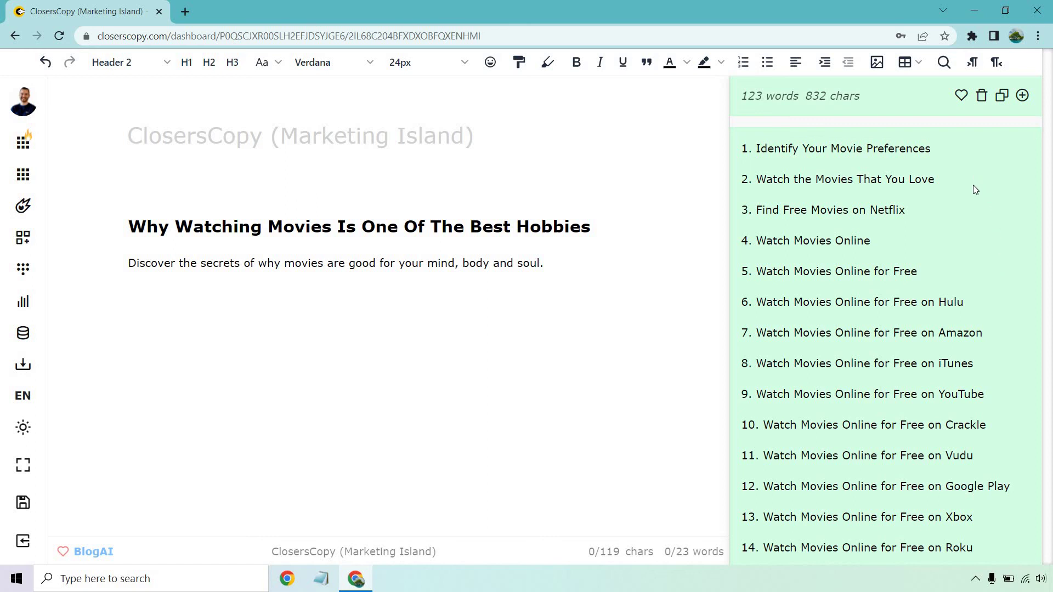
scroll(974, 208, down, 1)
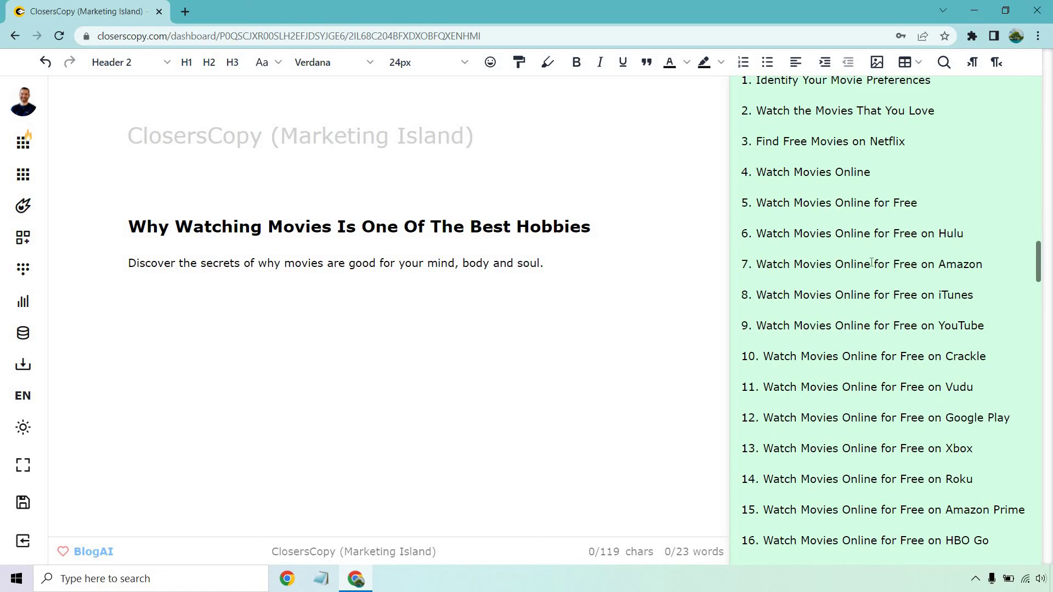
scroll(974, 222, down, 7)
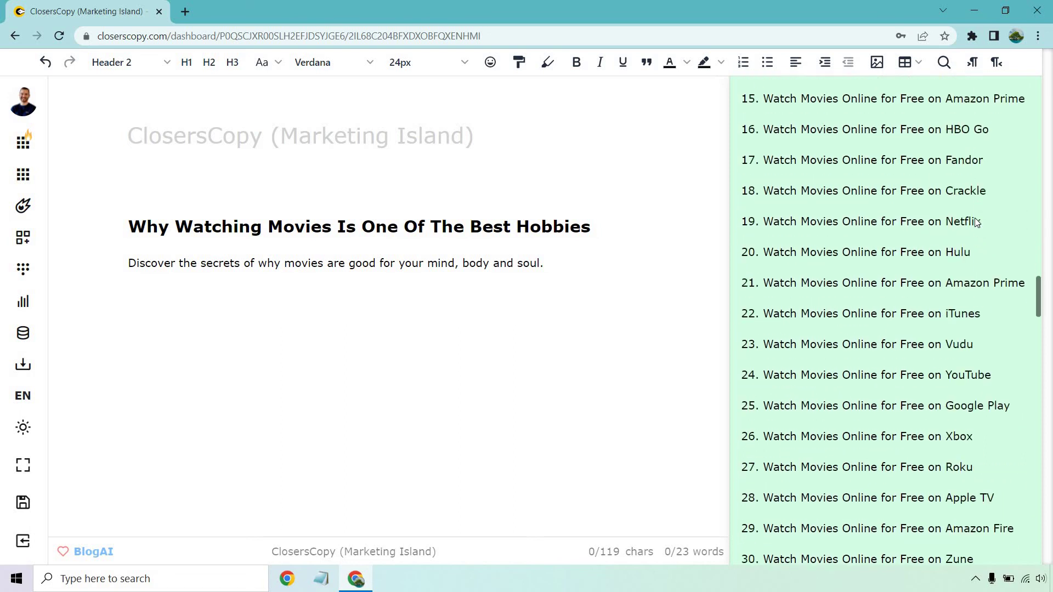
scroll(975, 221, down, 8)
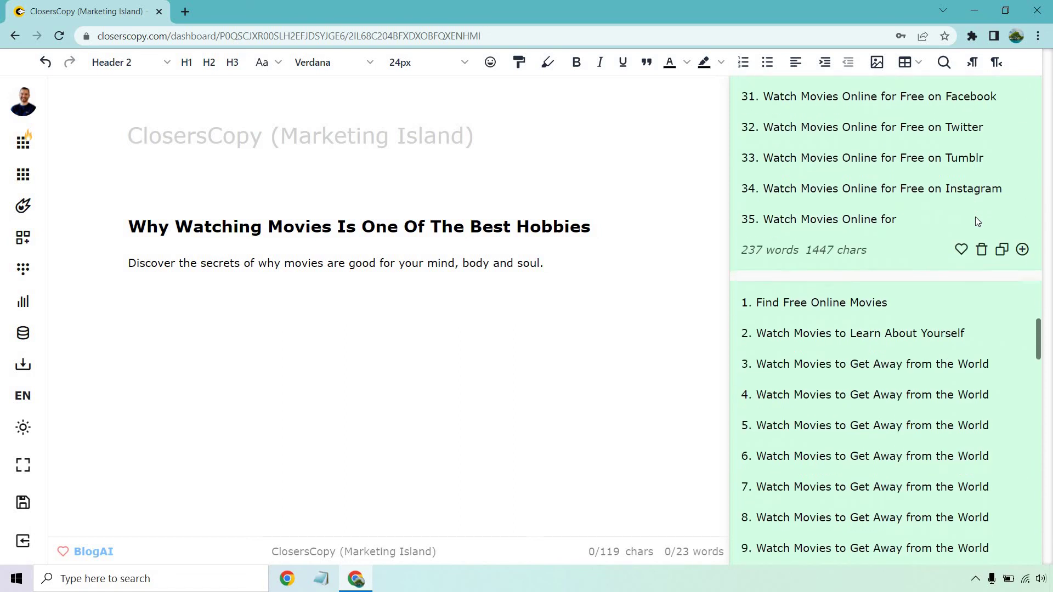
scroll(976, 221, down, 2)
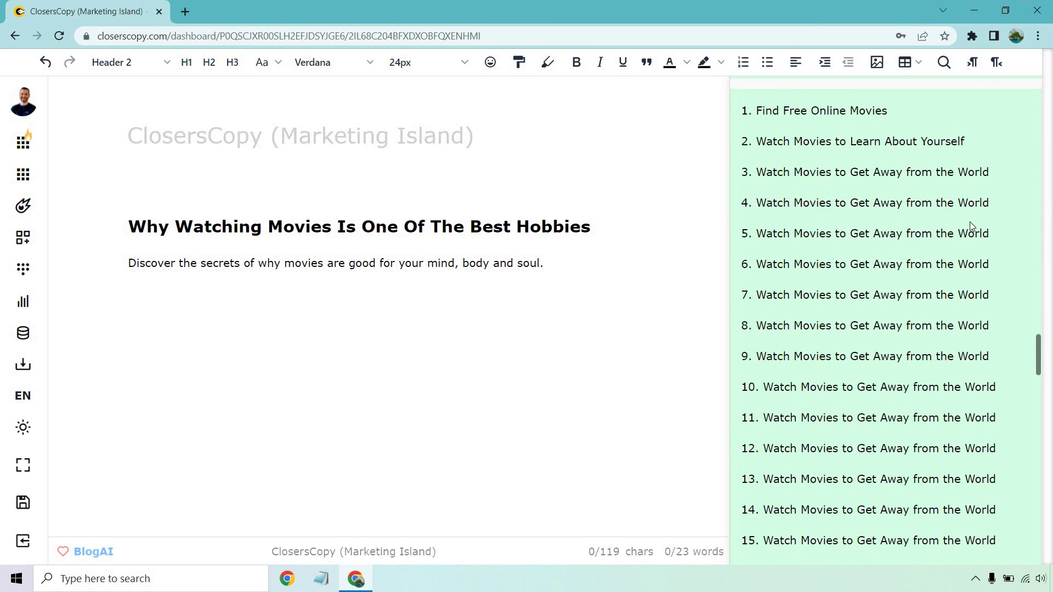
scroll(970, 221, down, 4)
scroll(932, 237, down, 9)
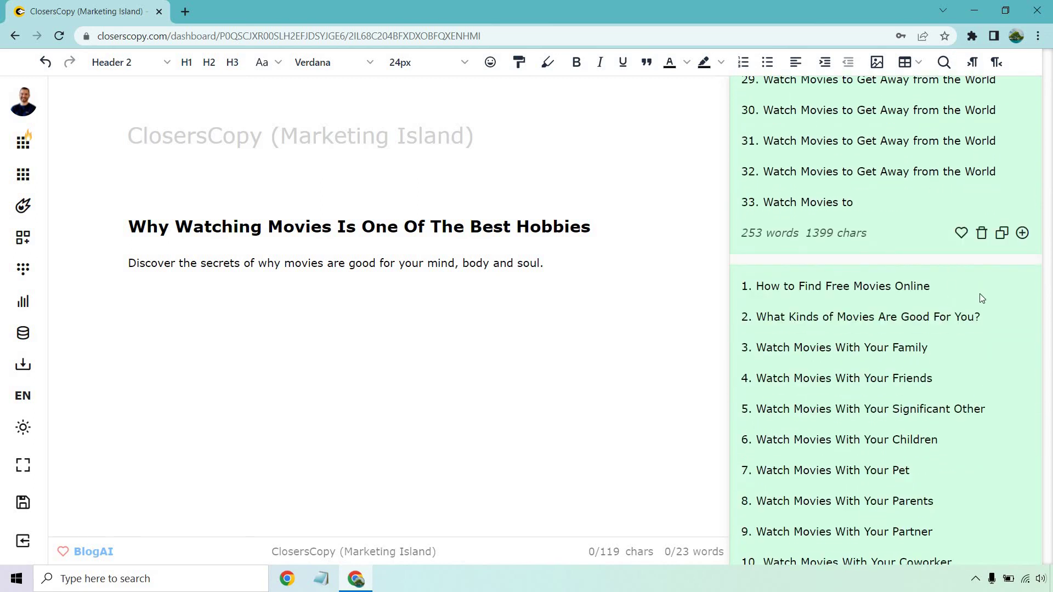
scroll(979, 288, down, 1)
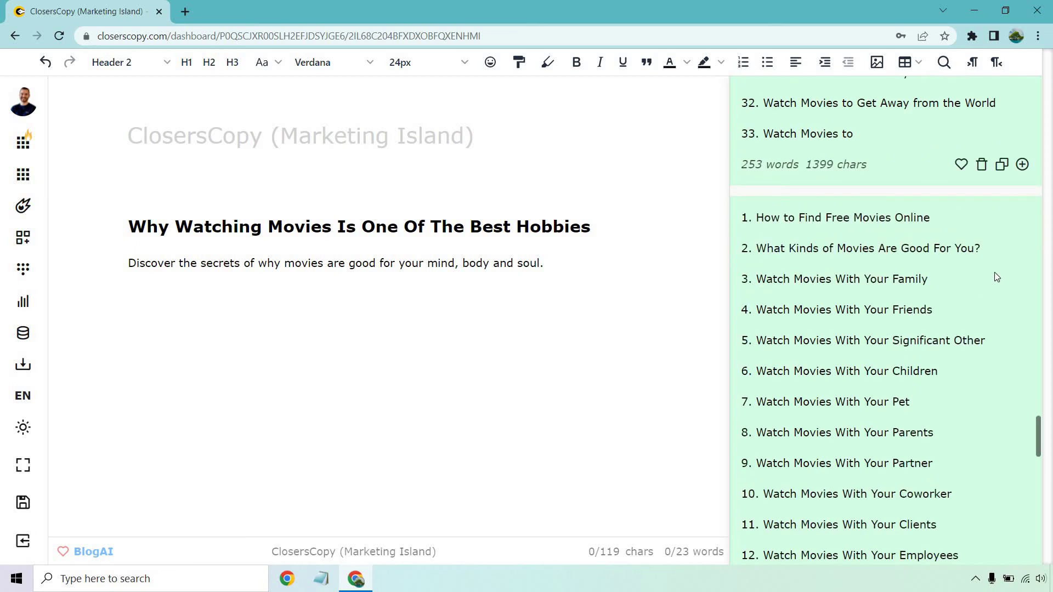
scroll(993, 270, down, 1)
scroll(992, 269, down, 4)
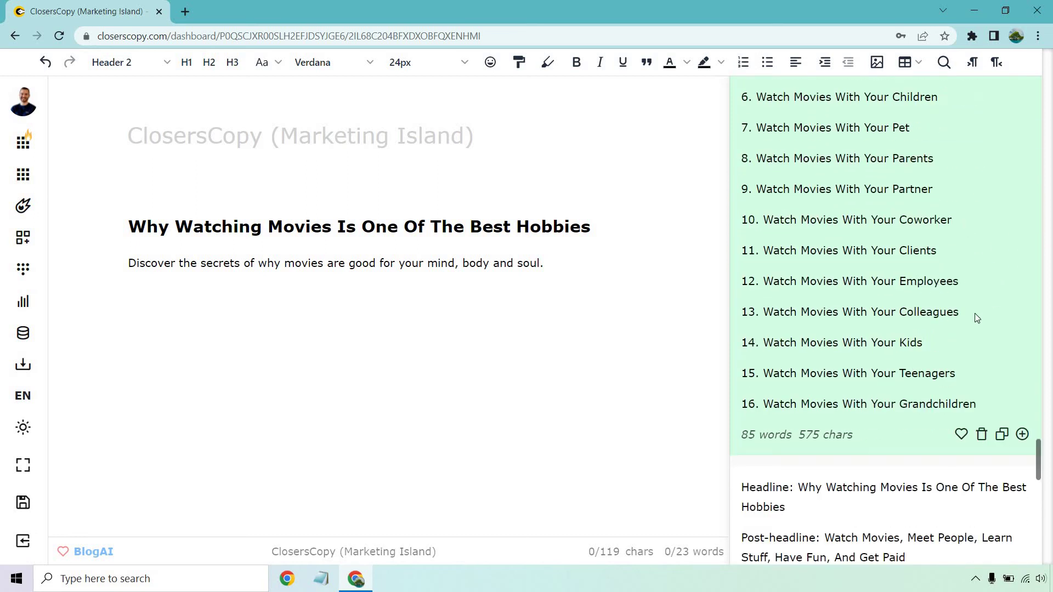
scroll(981, 316, up, 20)
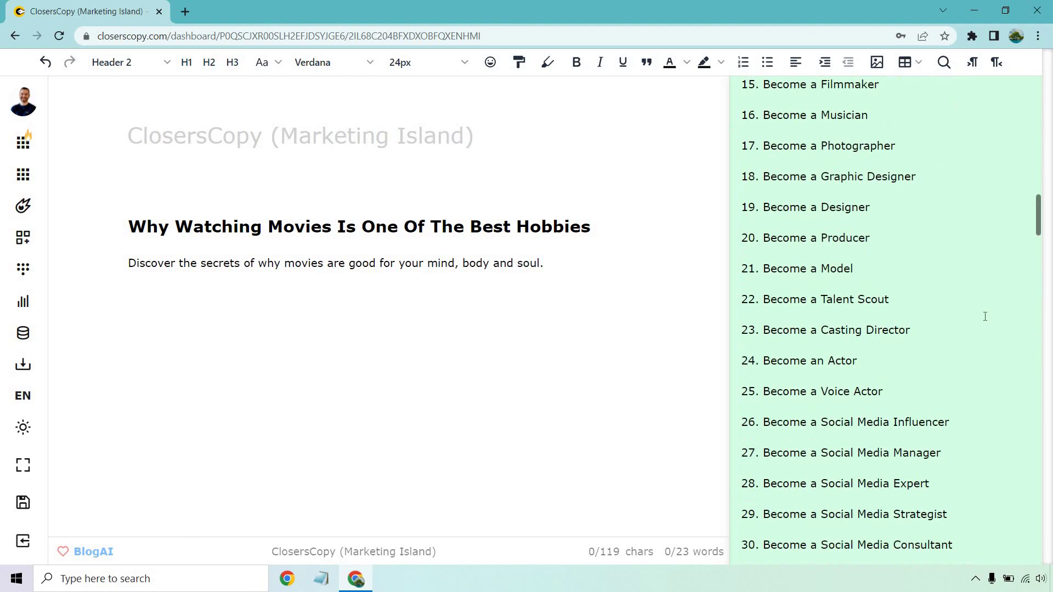
scroll(985, 317, up, 18)
scroll(951, 241, down, 4)
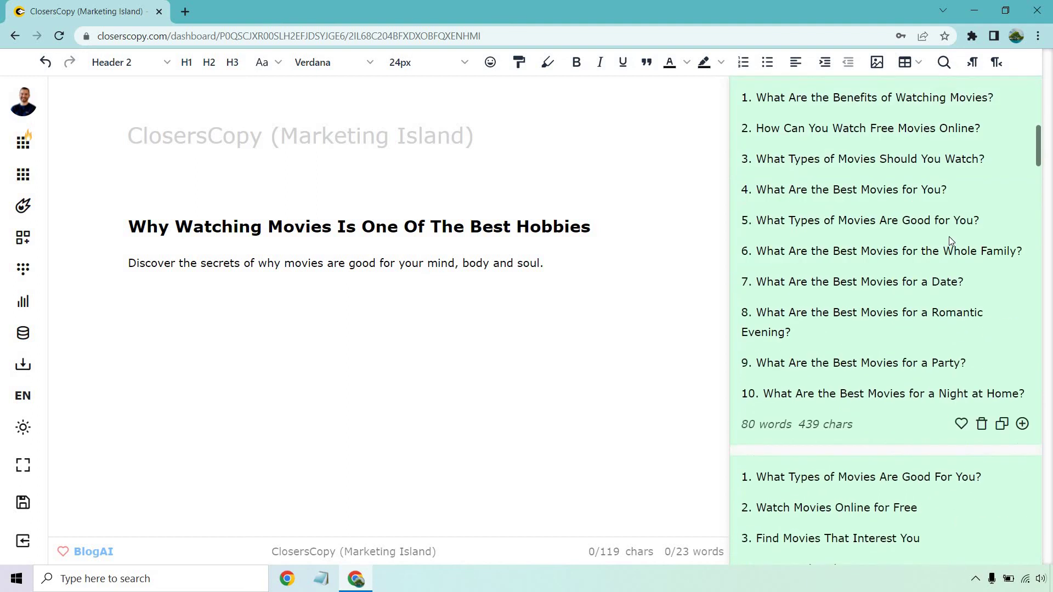
scroll(949, 241, down, 7)
scroll(871, 353, down, 3)
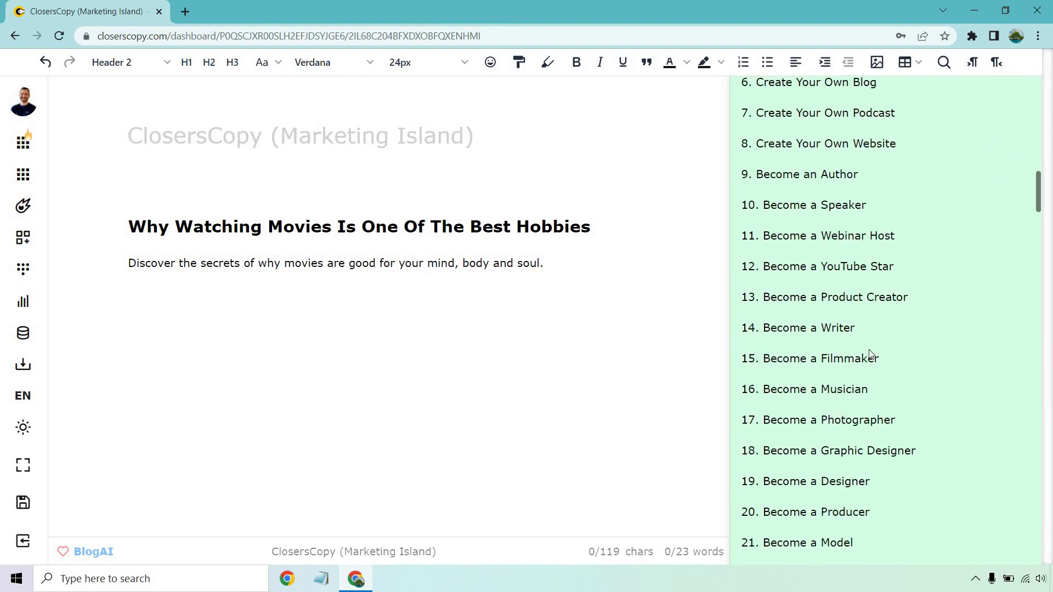
scroll(971, 301, up, 10)
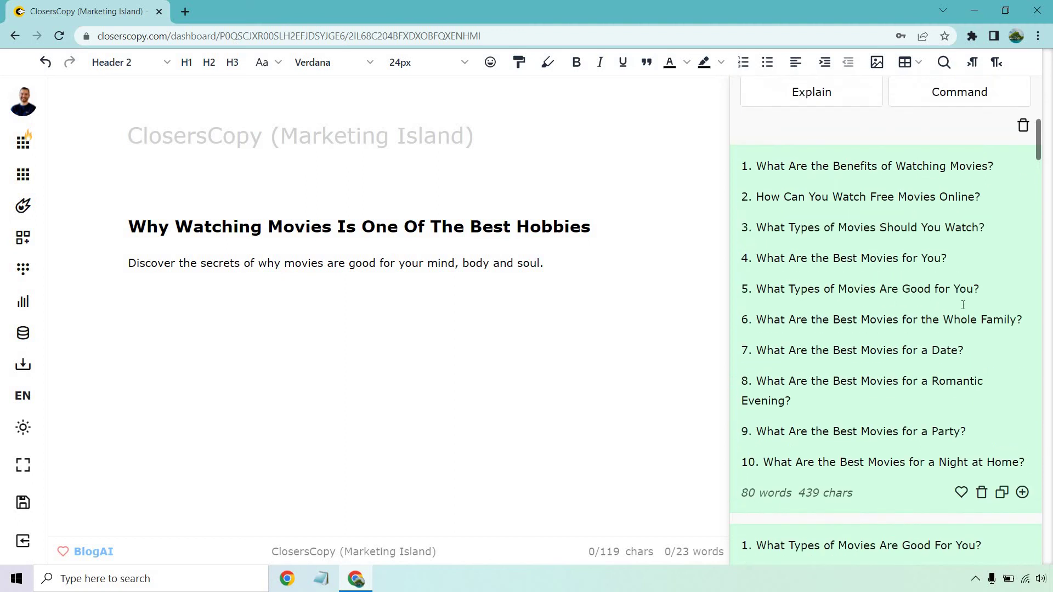
- Insert the ten-question outline after the intro line and strip its list numbers
click(601, 263)
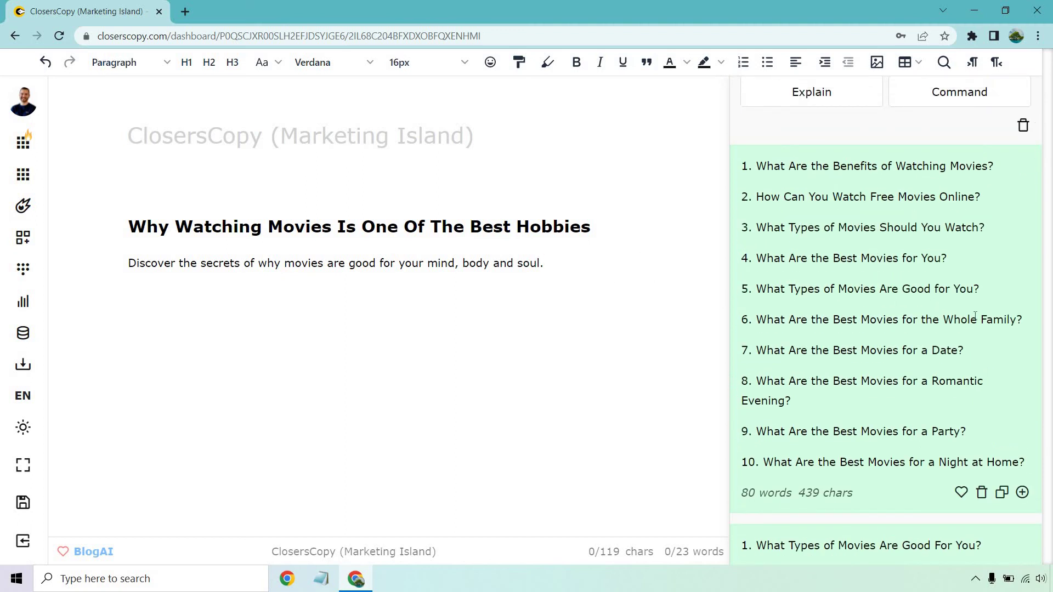
click(1022, 492)
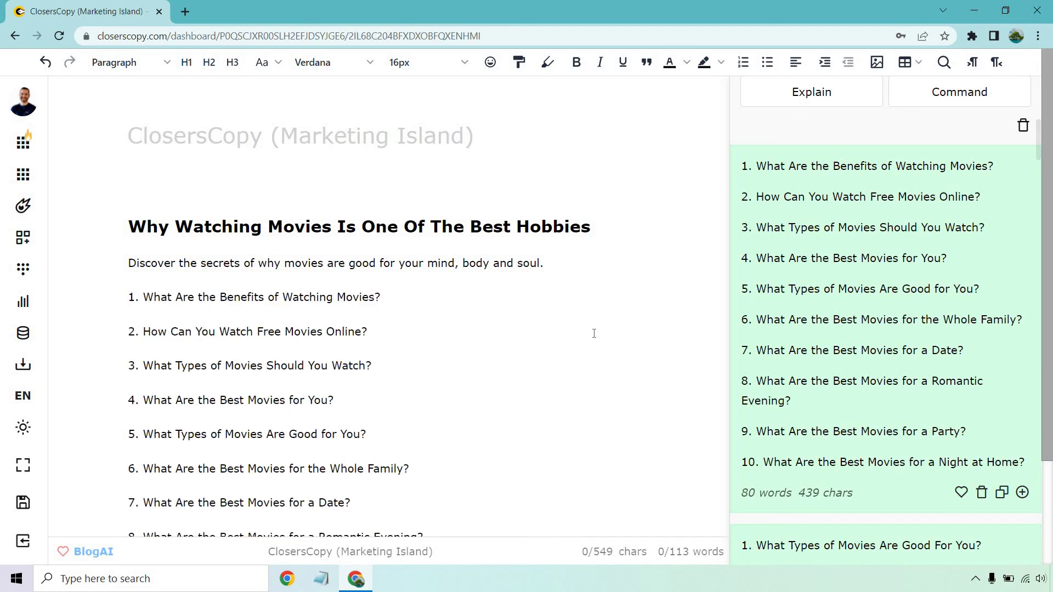
scroll(594, 333, down, 1)
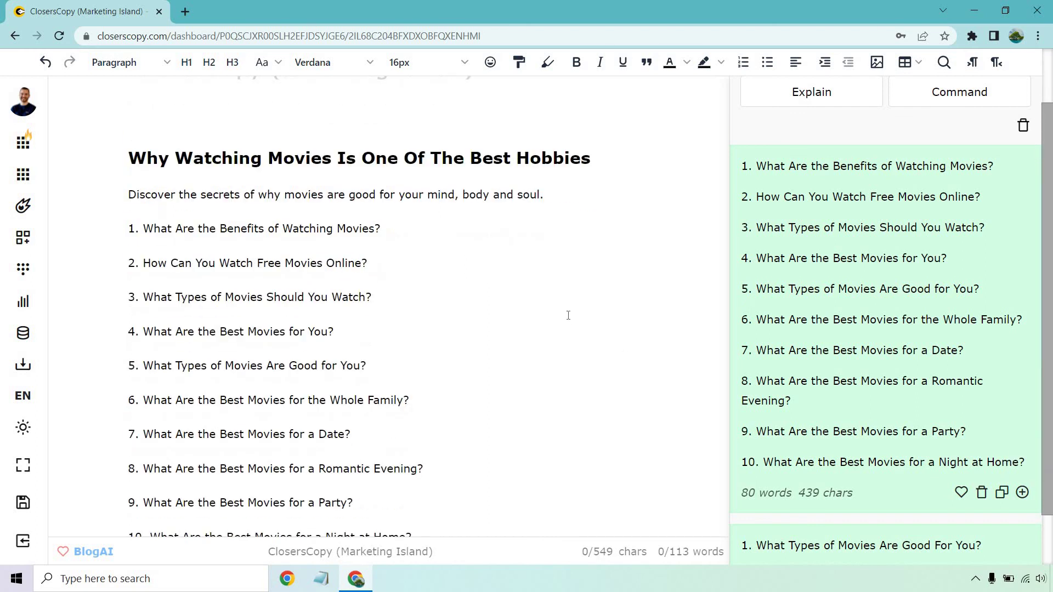
click(144, 230)
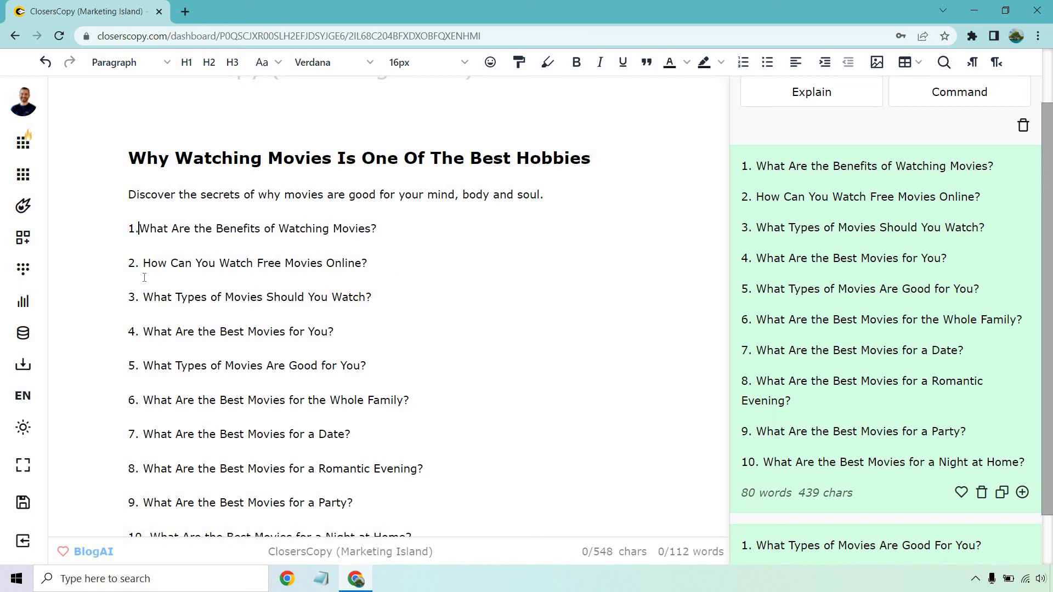
key(ctrl+z)
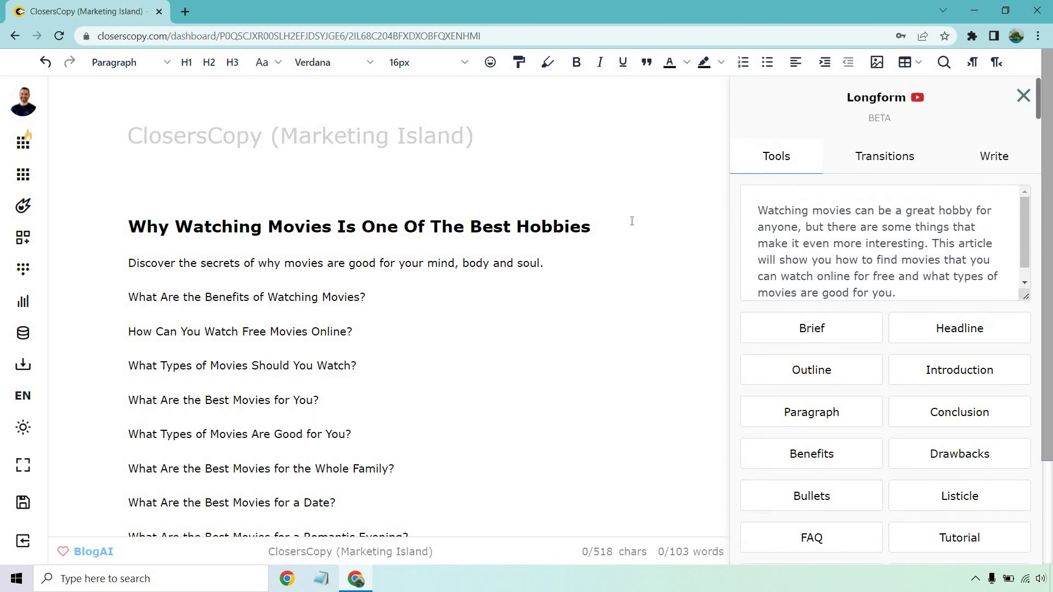
- Generate Introduction suggestions from the article headline
drag(632, 221, 131, 229)
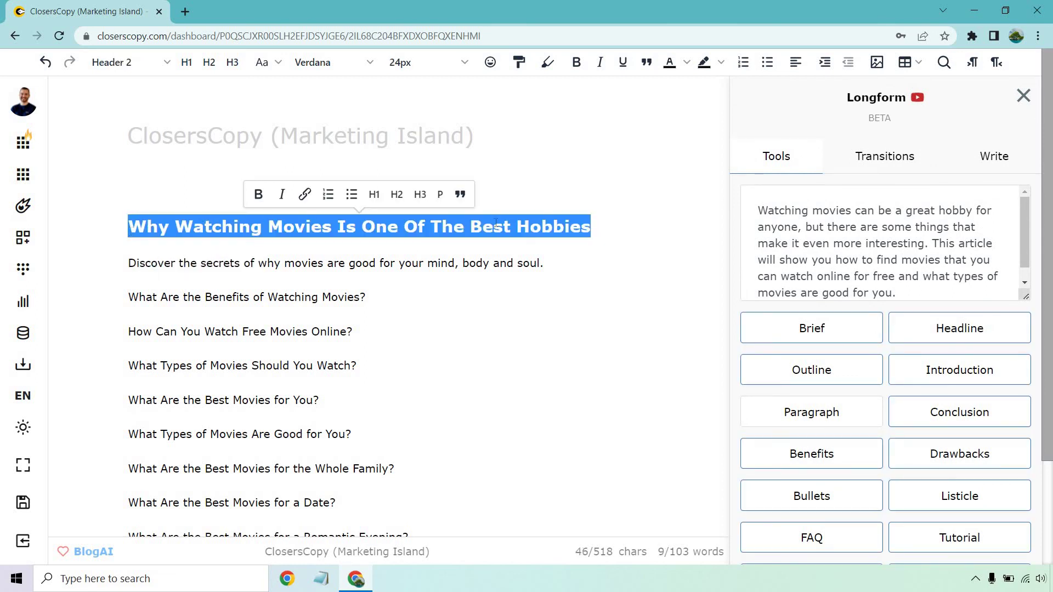
click(991, 376)
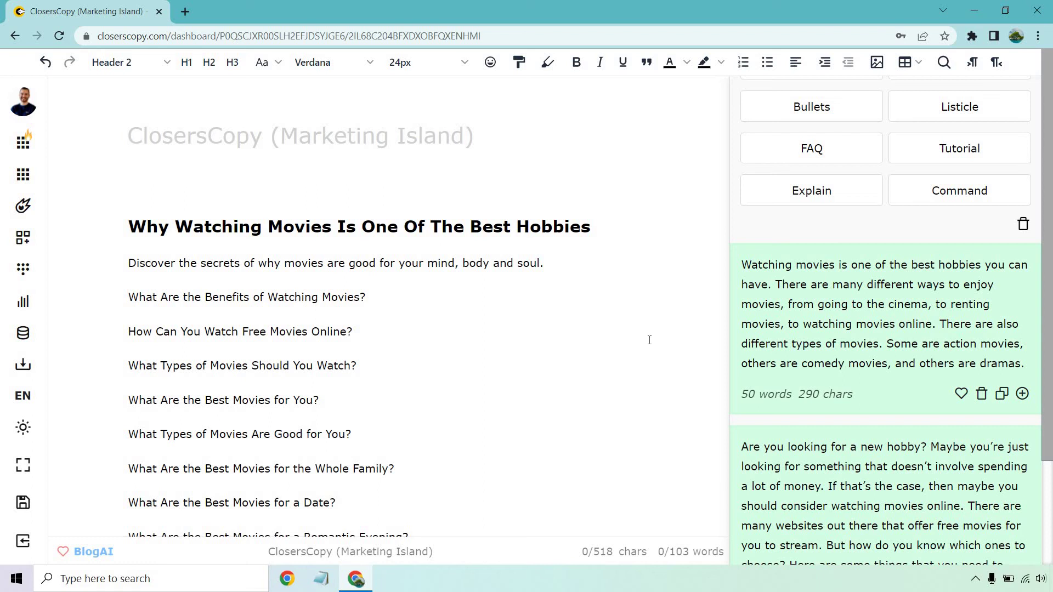
scroll(877, 294, down, 1)
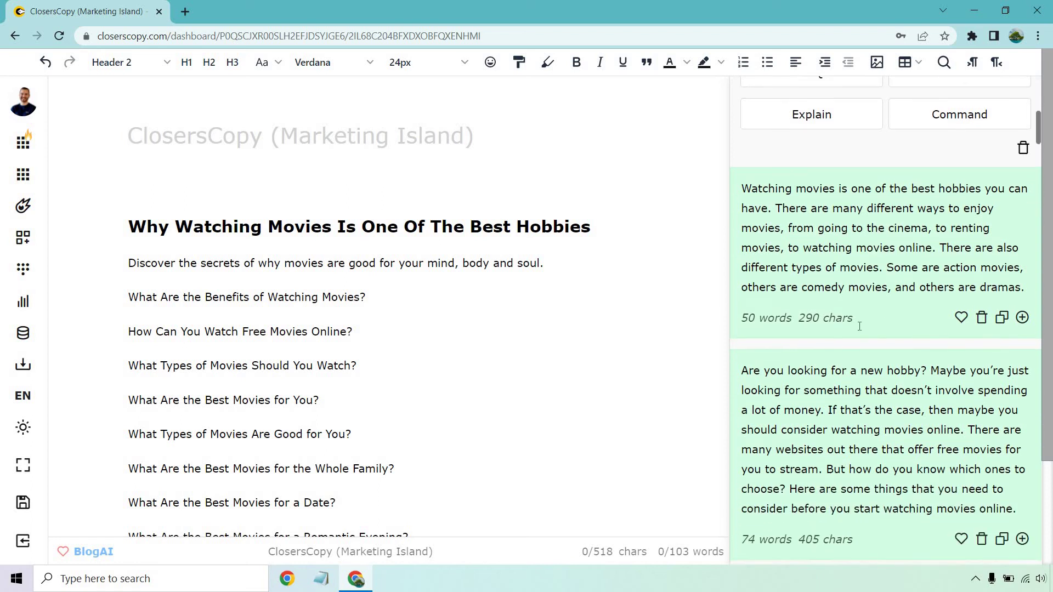
scroll(864, 327, down, 1)
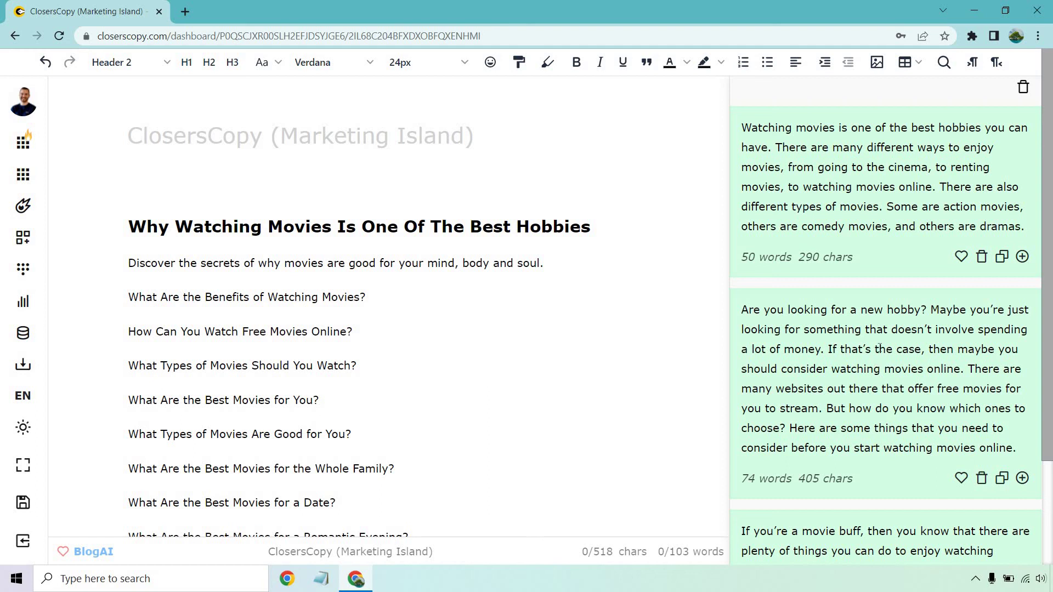
scroll(879, 347, down, 5)
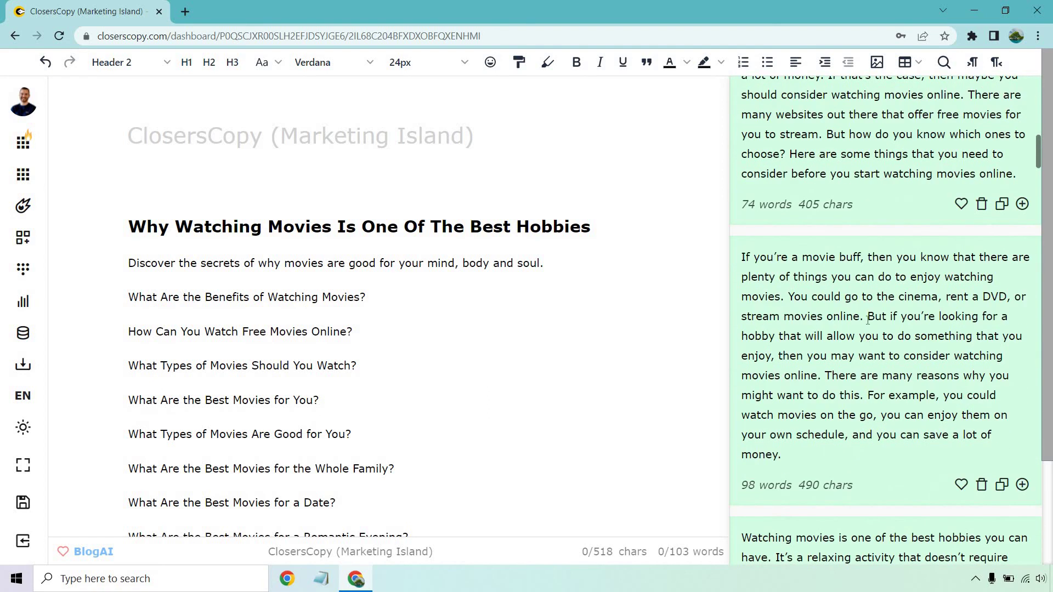
scroll(872, 316, down, 5)
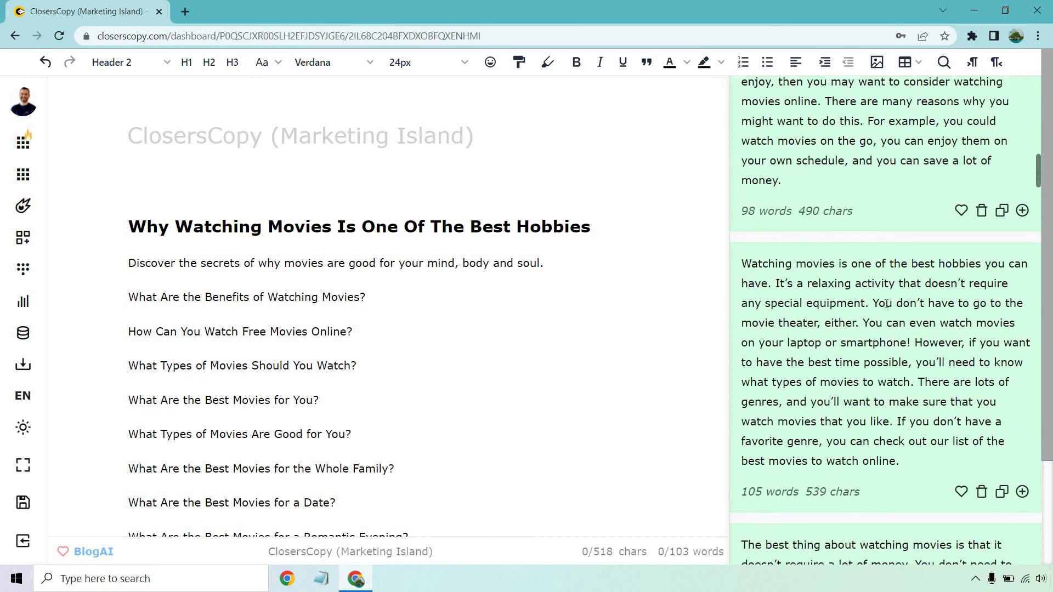
scroll(887, 303, down, 3)
scroll(886, 312, down, 2)
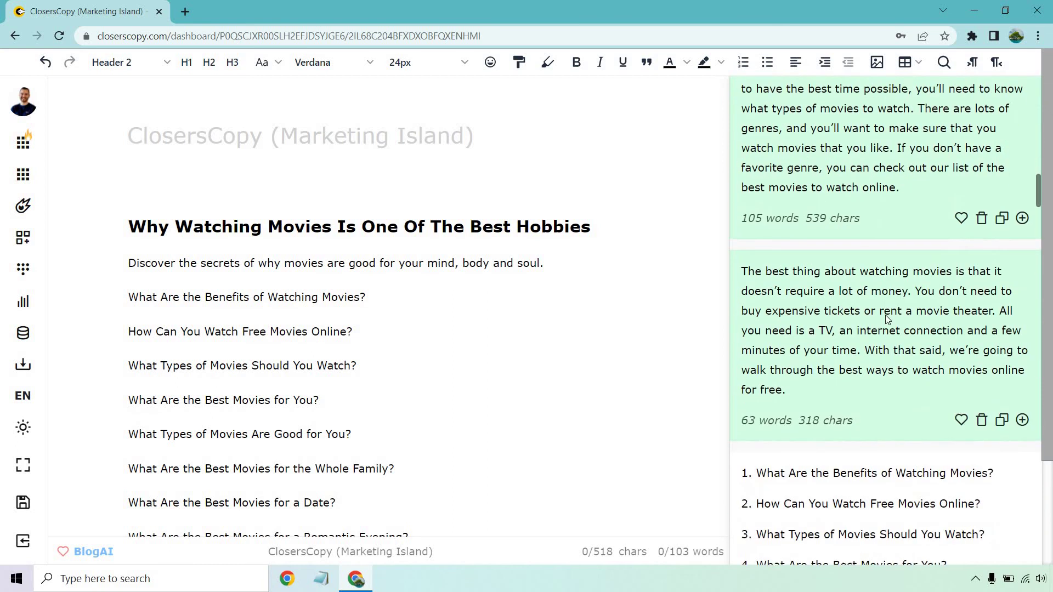
scroll(887, 318, up, 5)
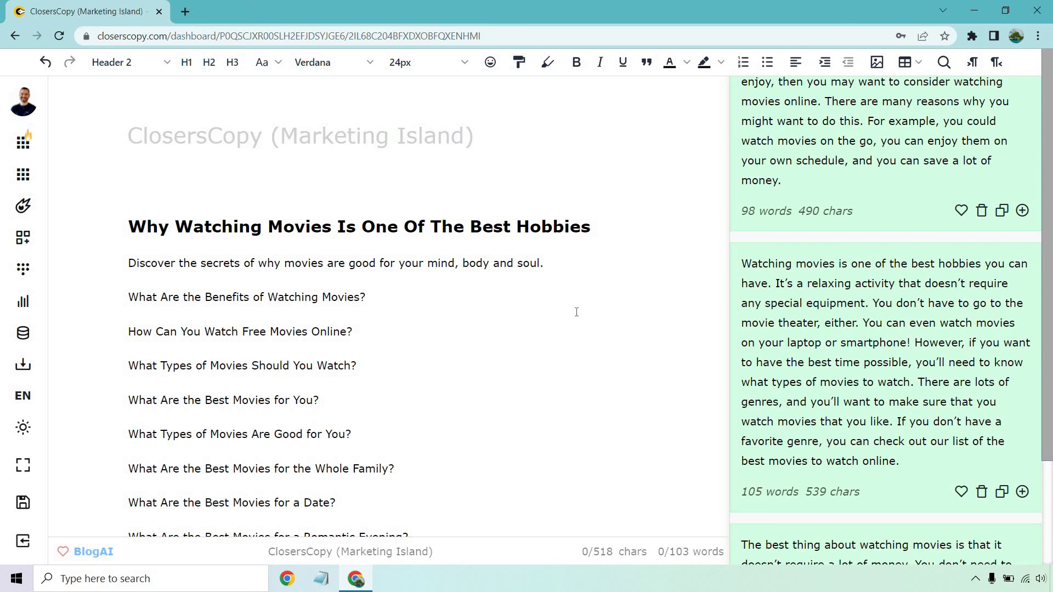
- Insert the relaxing, equipment-free hobby paragraph on a new line after the opening line
triple_click(576, 276)
click(571, 262)
key(Return)
click(1023, 492)
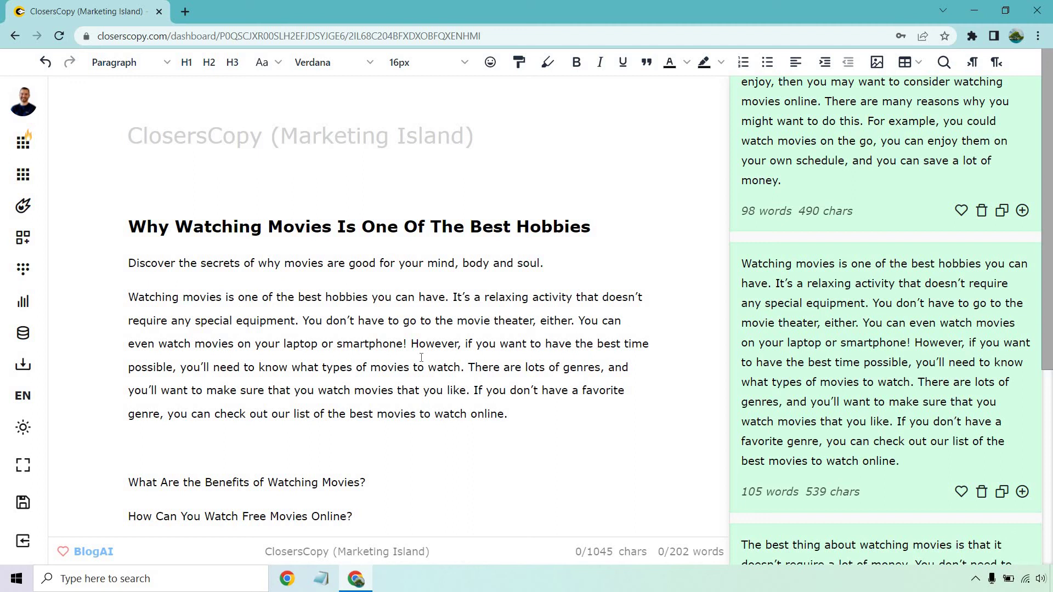
- Delete the leftover blank line after the intro paragraph
key(BackSpace)
scroll(412, 352, down, 1)
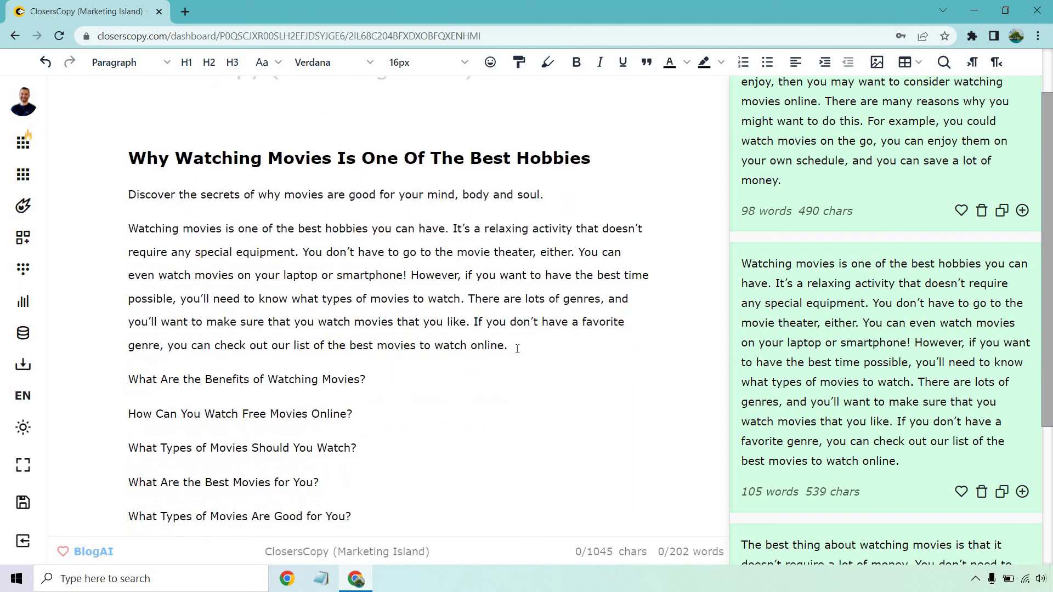
scroll(886, 346, up, 10)
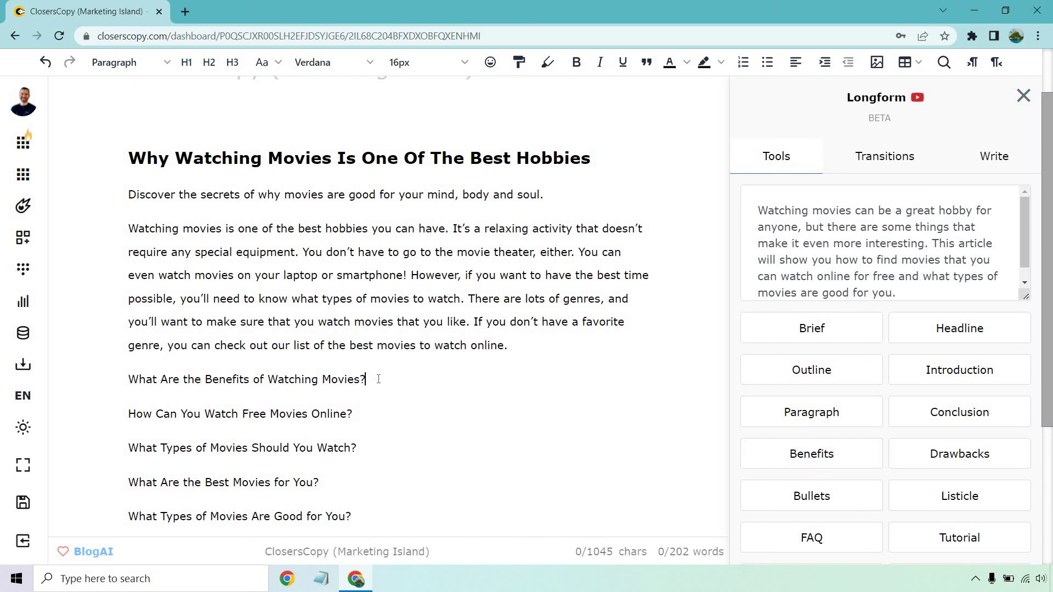
- Duplicate the benefits question below itself and change 'Benefits' to 'Drawbacks'
drag(366, 380, 122, 380)
key(ctrl+c)
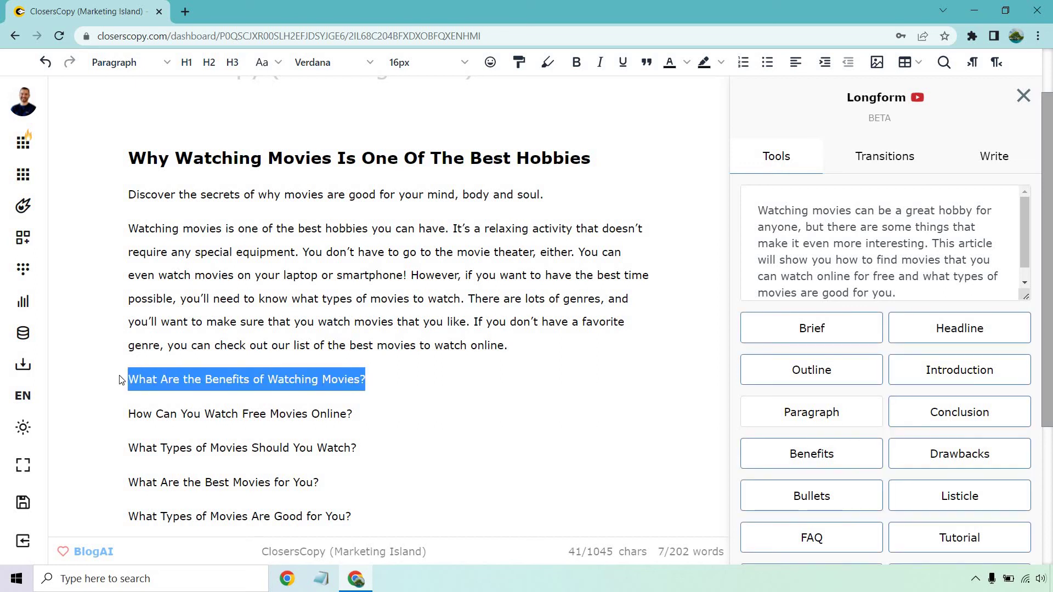
click(372, 380)
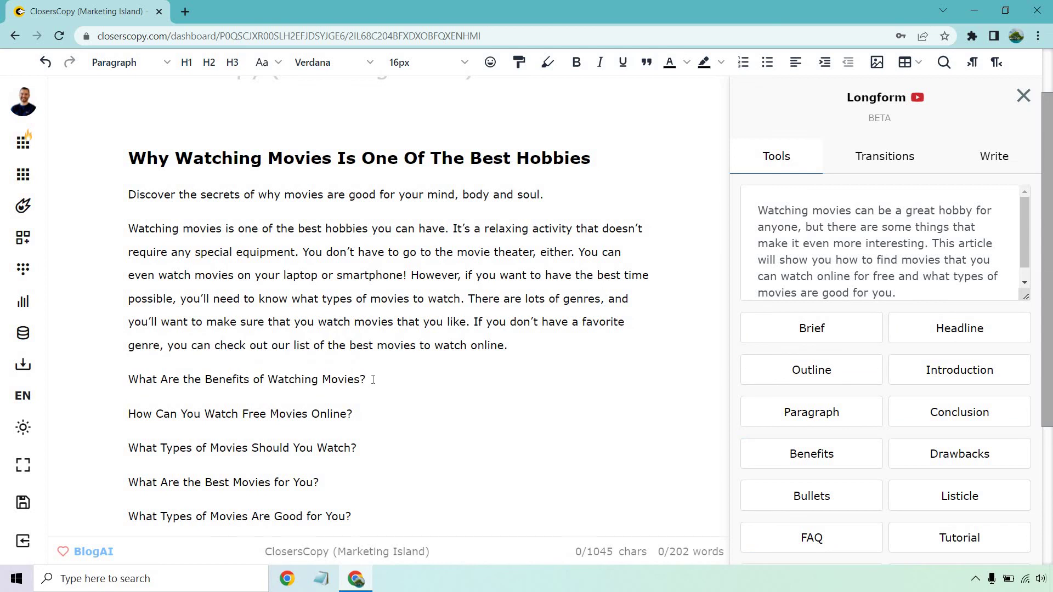
key(Return)
key(ctrl+v)
double_click(220, 415)
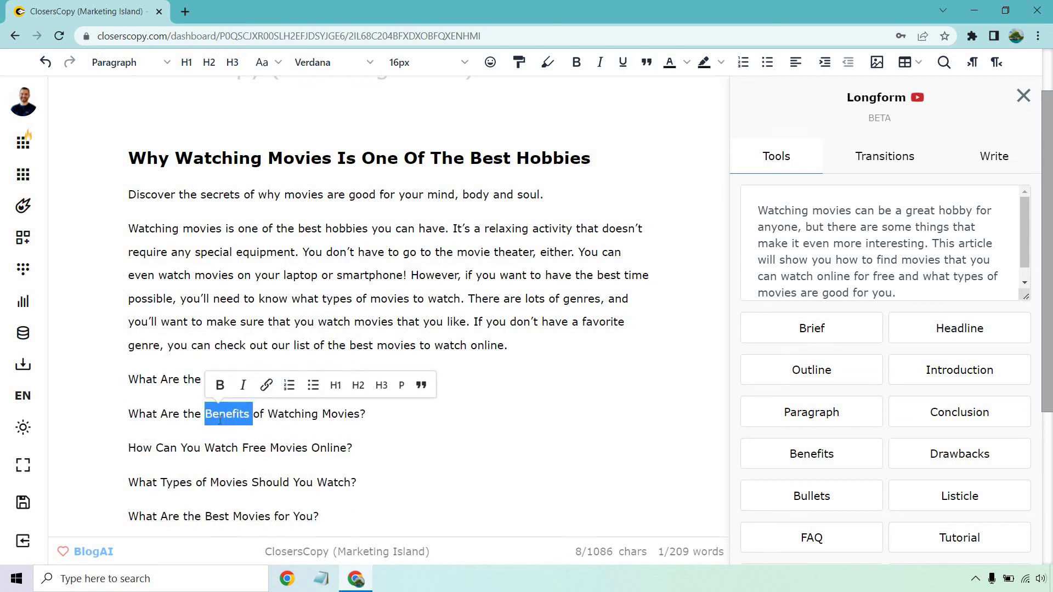
text(Drawbacks)
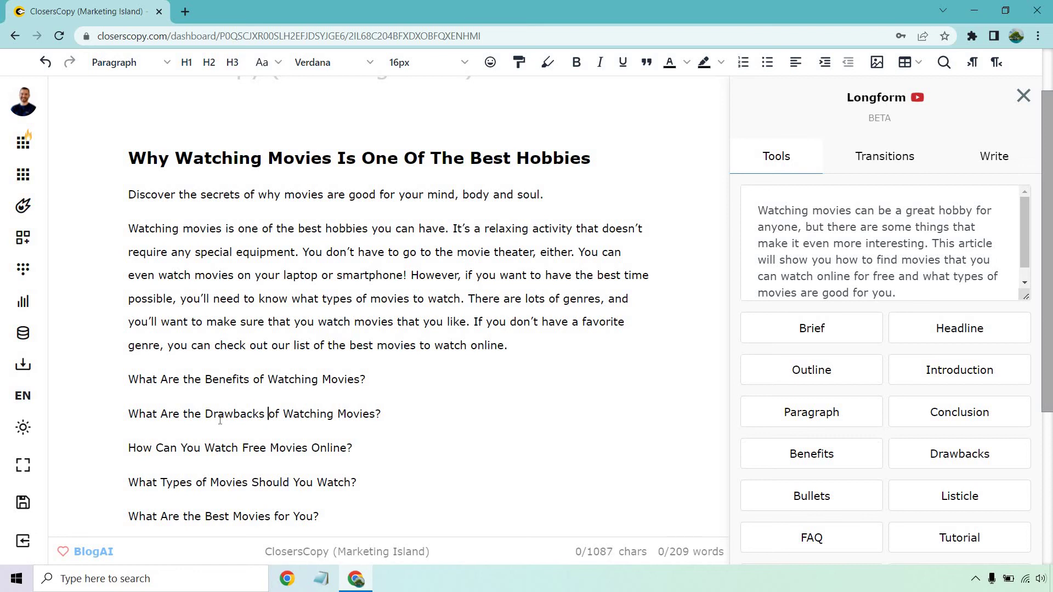
drag(370, 379, 125, 371)
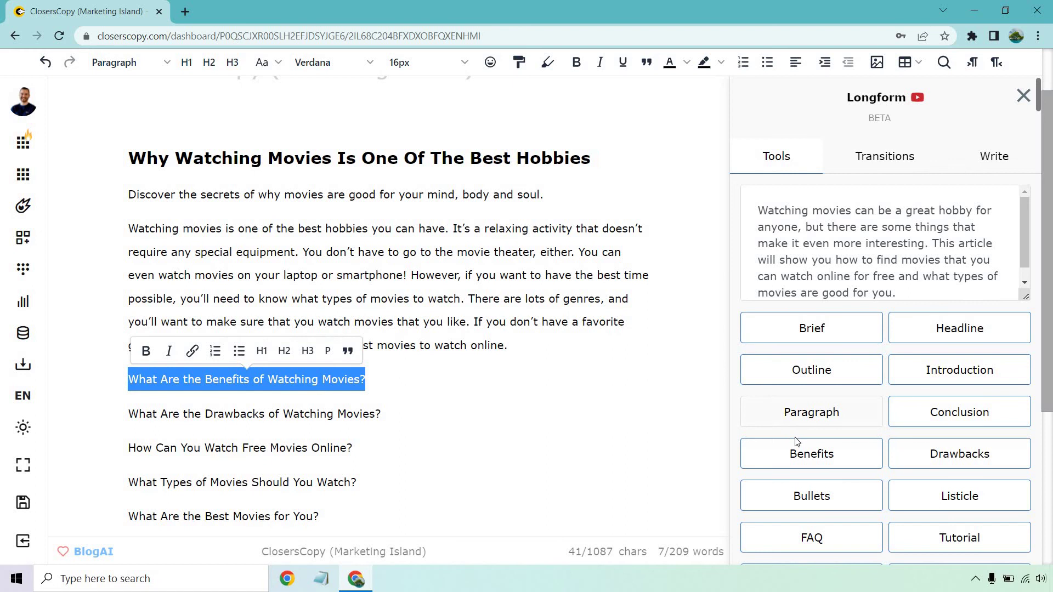
- Generate Benefits content for the 'What Are the Benefits of Watching Movies?' subheading
click(799, 452)
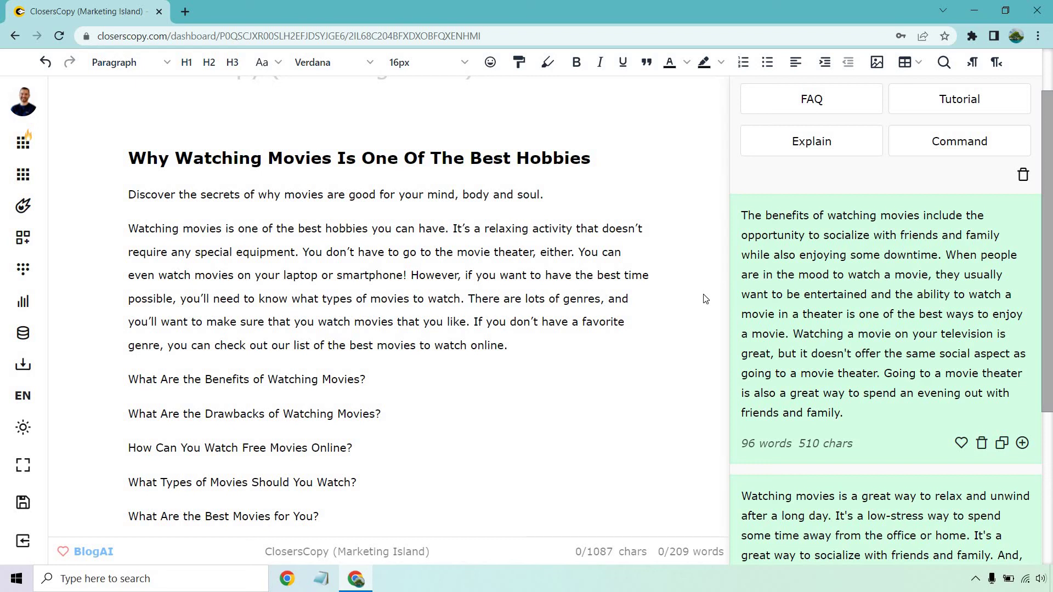
scroll(830, 286, down, 4)
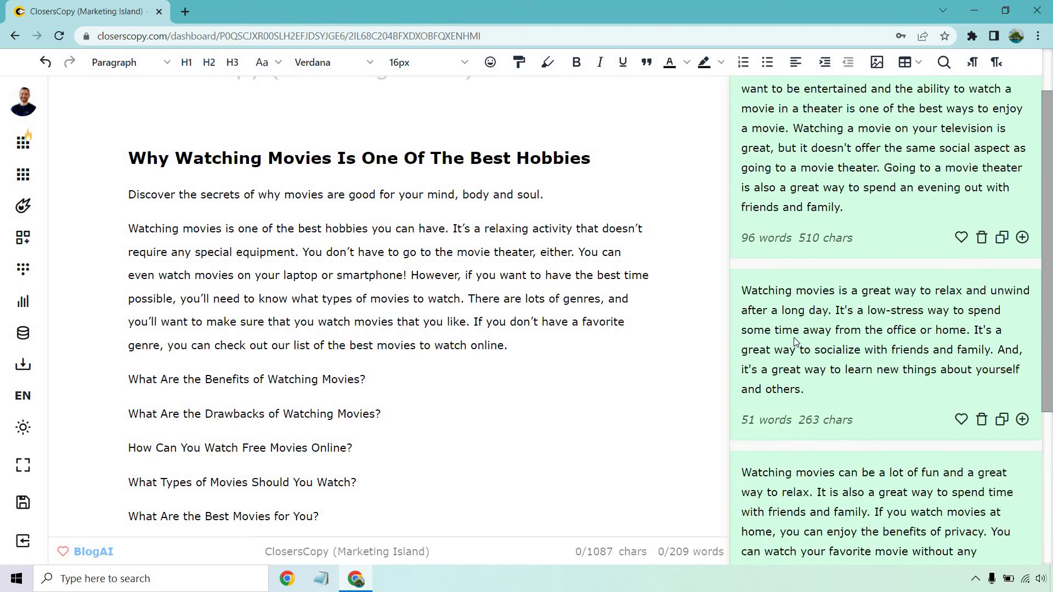
scroll(794, 337, down, 3)
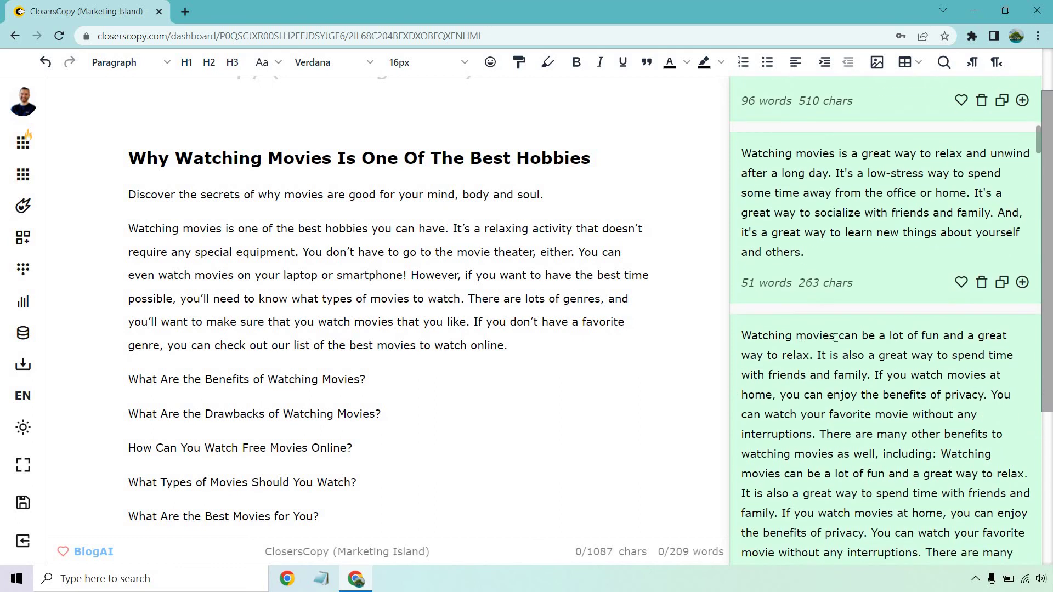
scroll(823, 335, up, 5)
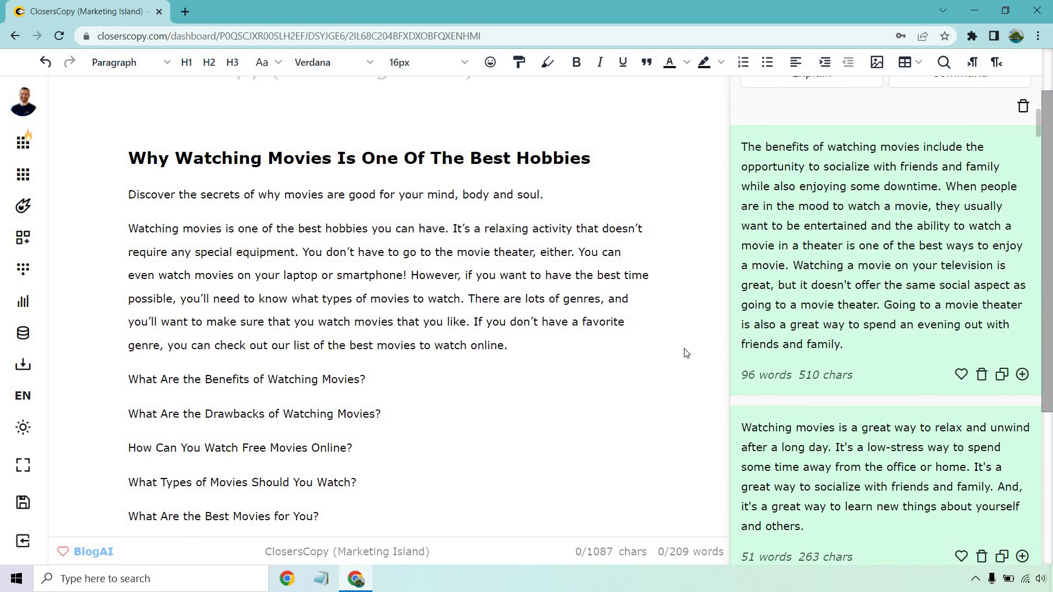
- Add two benefits paragraphs, insert 'also' into the second, and remove the empty line between them
key(Return)
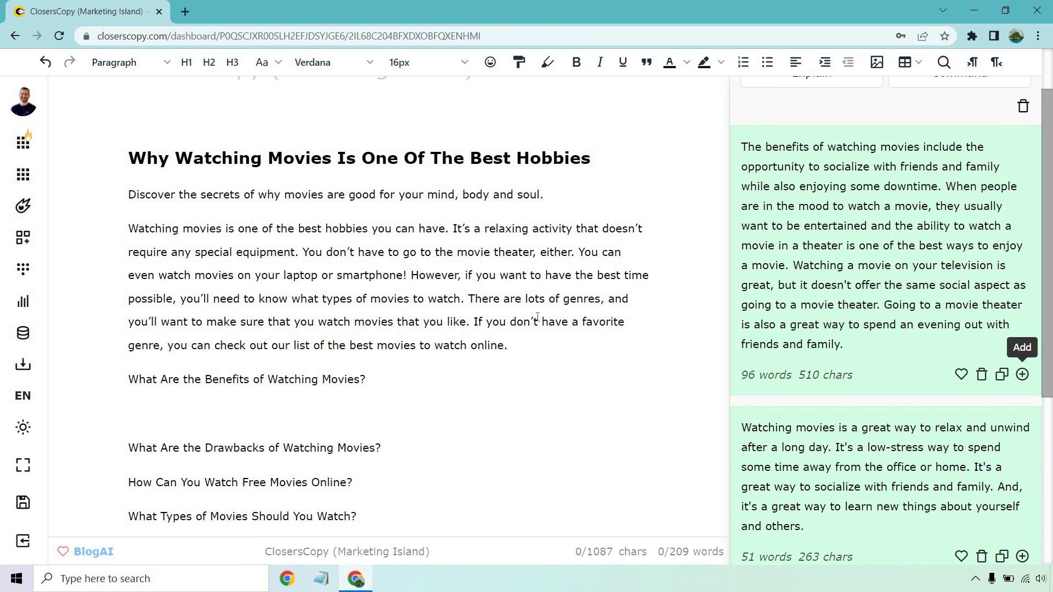
click(1024, 375)
scroll(457, 394, down, 2)
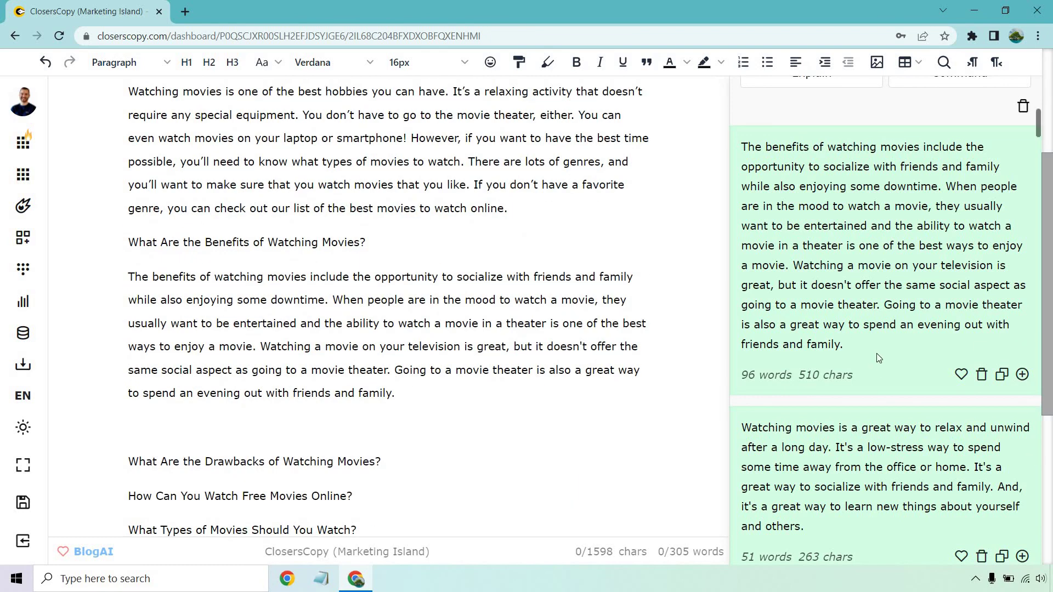
scroll(876, 353, down, 3)
click(1022, 419)
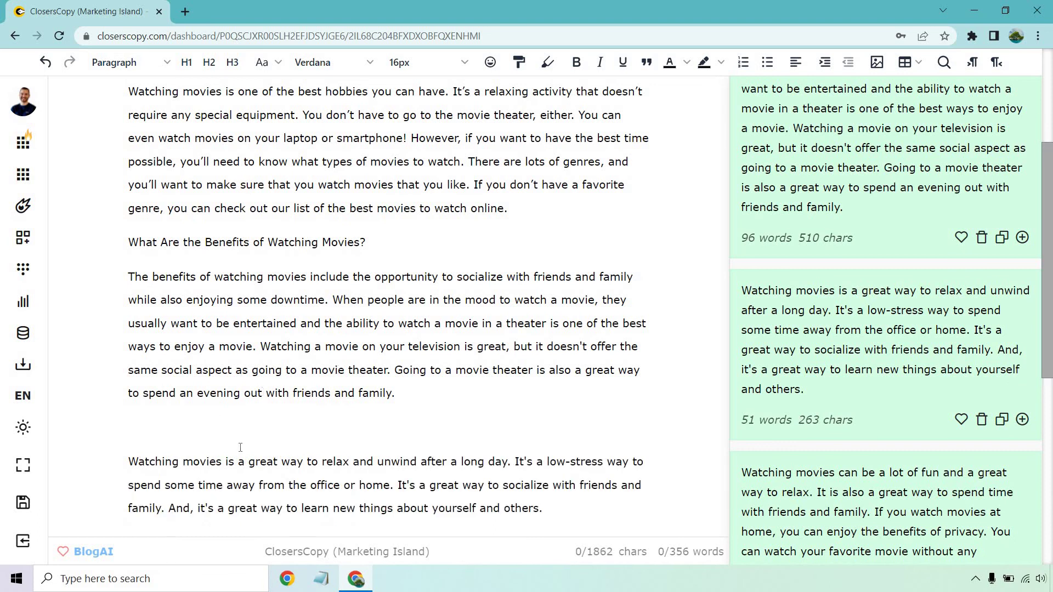
text(also)
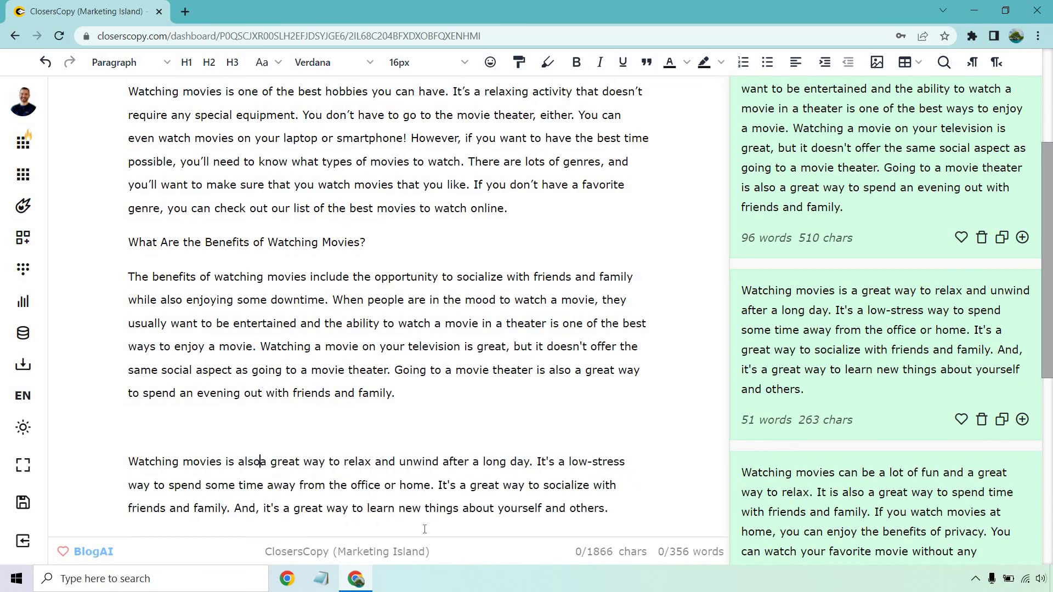
click(237, 427)
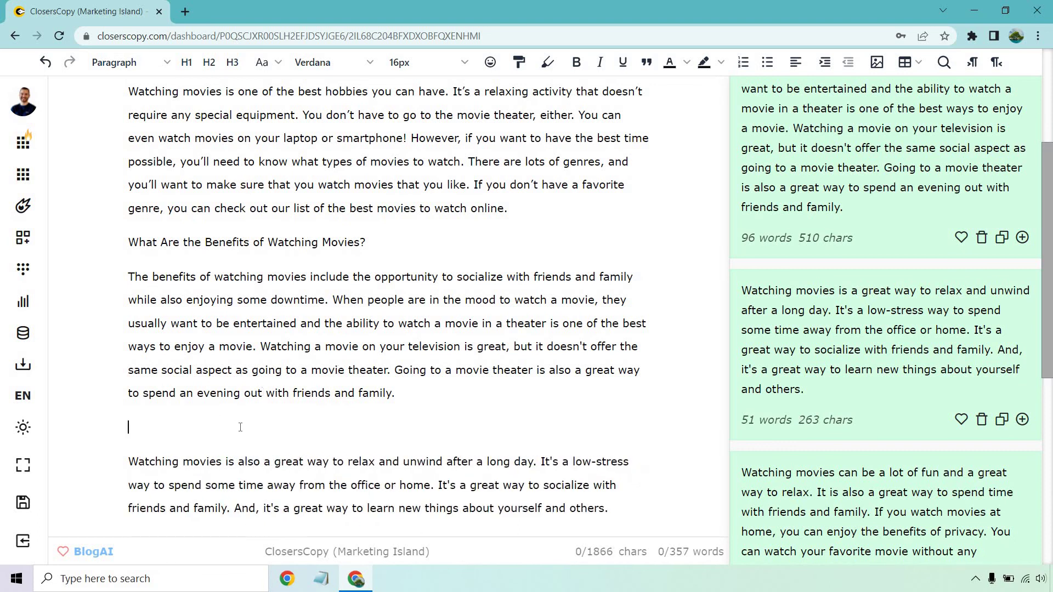
key(BackSpace)
- Format the benefits question as an H2 heading
drag(383, 243, 127, 243)
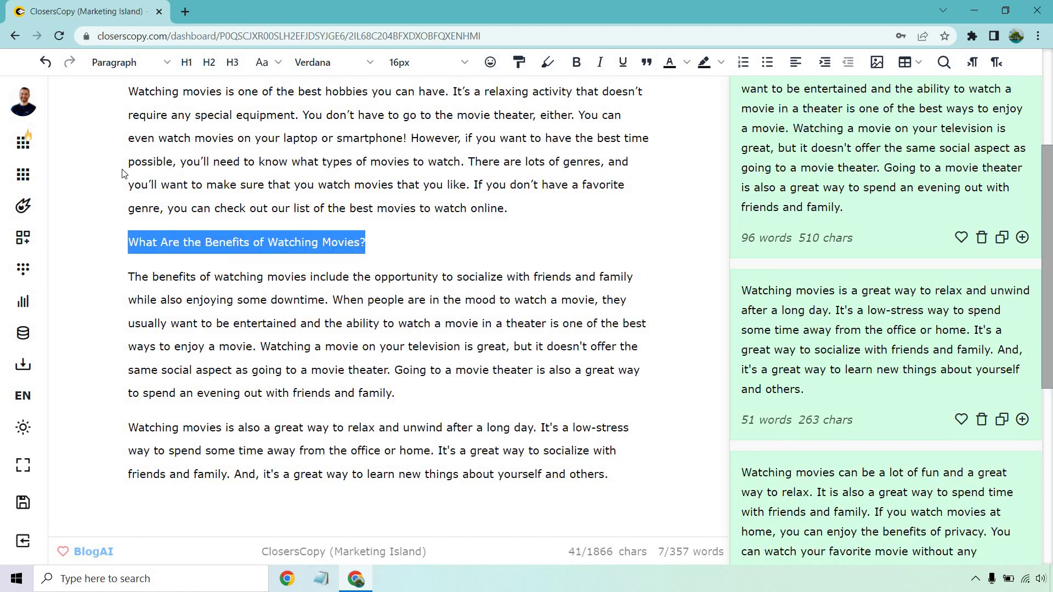
click(209, 62)
click(583, 184)
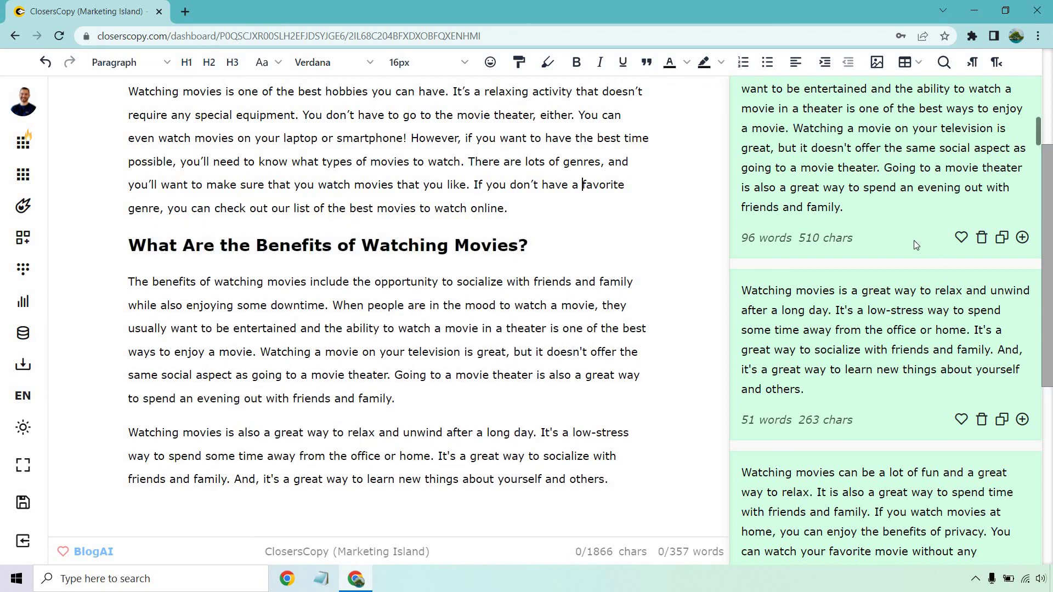
- Delete the old relax-and-unwind paragraph under the Benefits heading
scroll(900, 239, down, 4)
scroll(904, 243, down, 5)
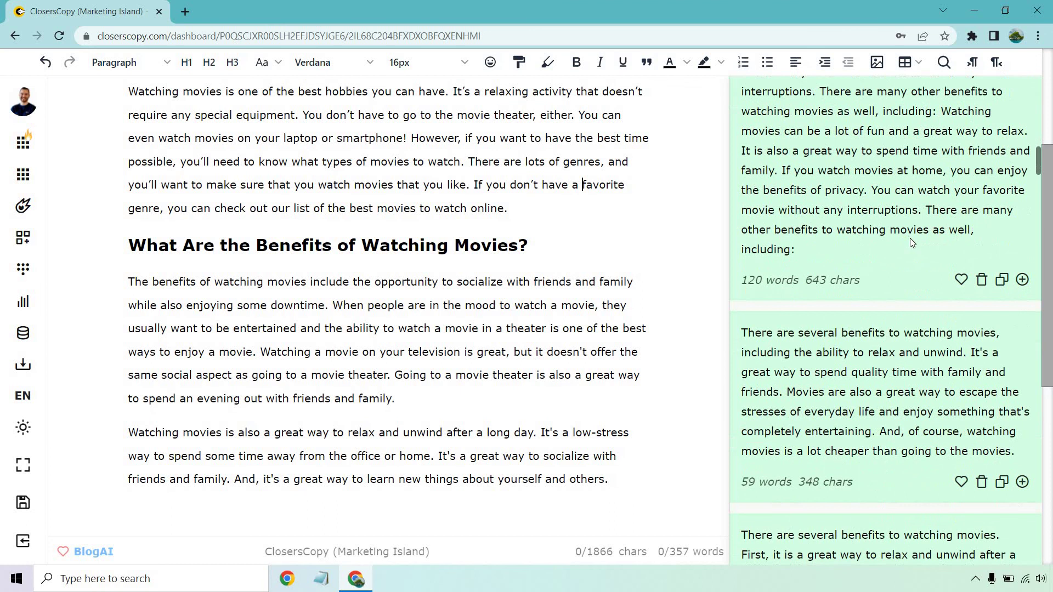
scroll(909, 239, down, 1)
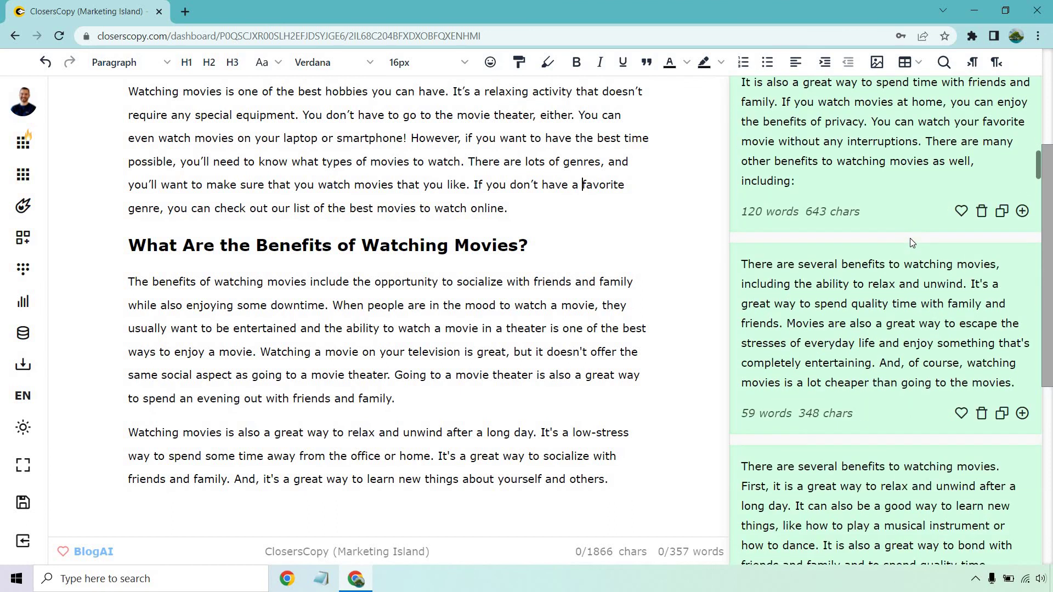
scroll(214, 436, down, 1)
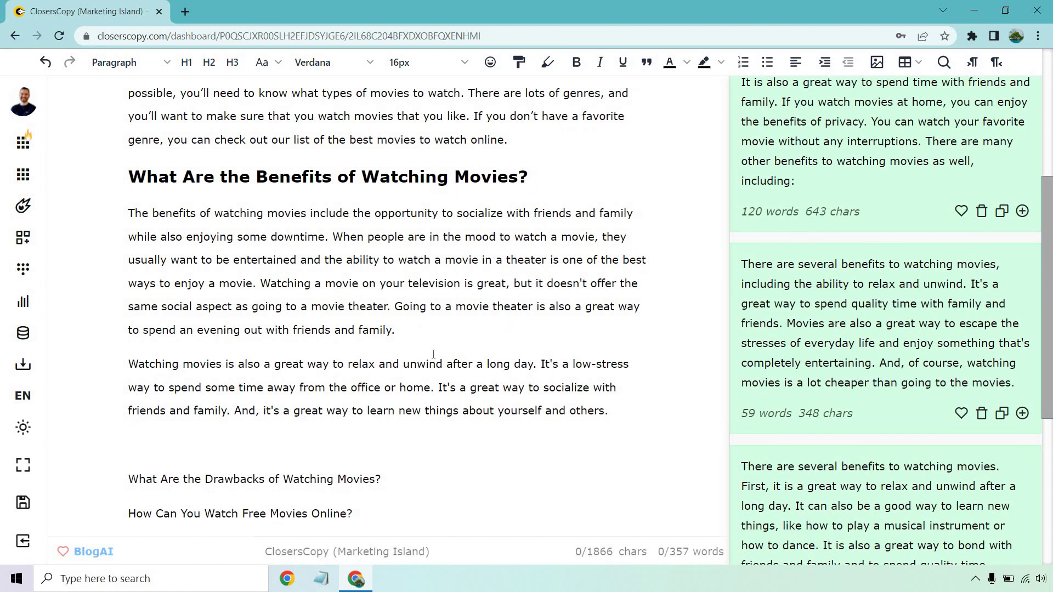
scroll(883, 329, down, 2)
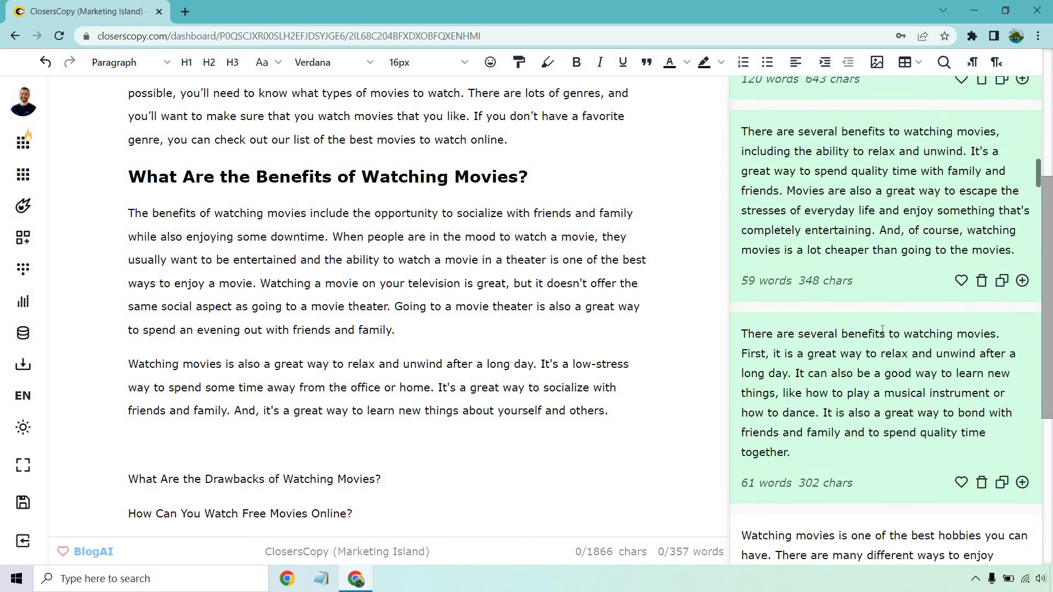
scroll(884, 318, up, 4)
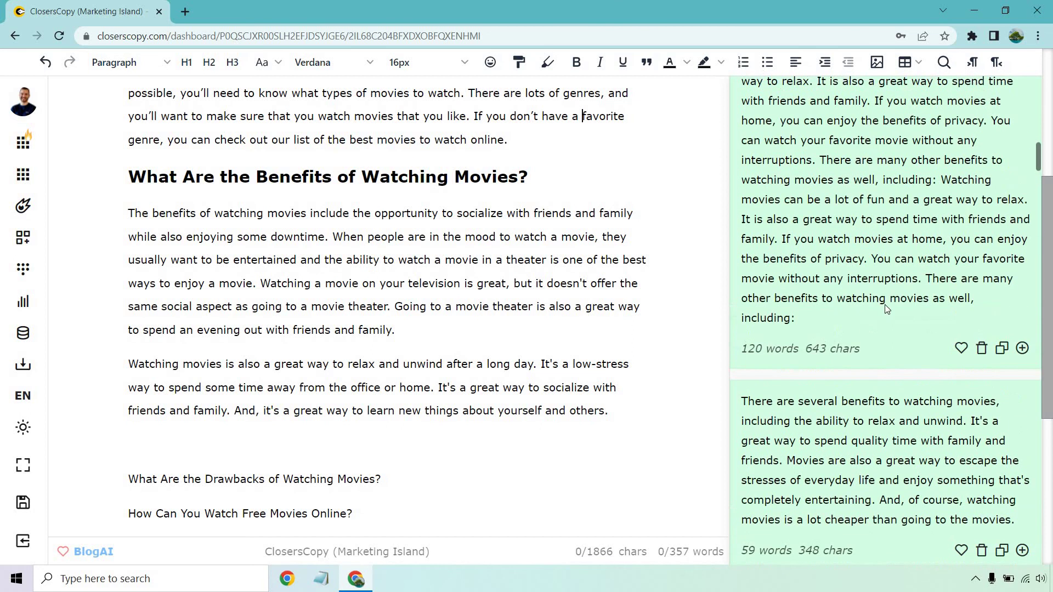
scroll(884, 304, up, 1)
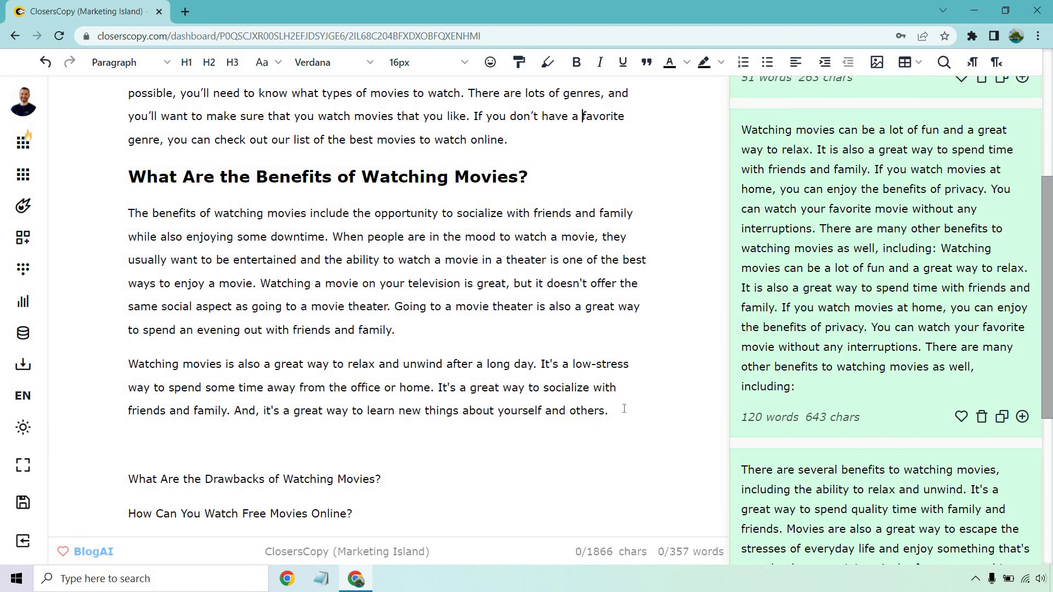
drag(624, 408, 127, 365)
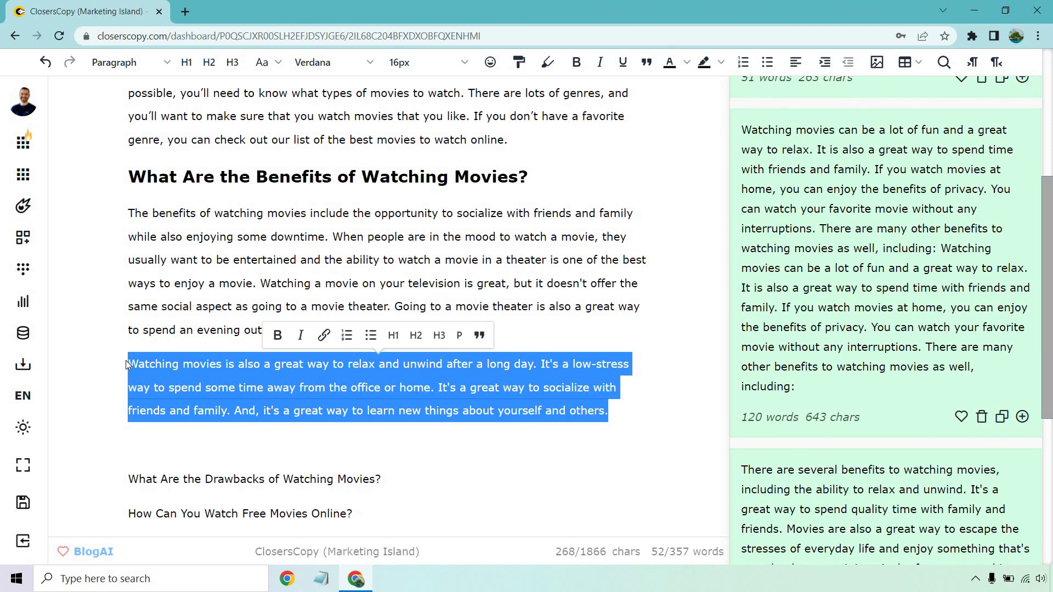
key(BackSpace)
- Insert the 643-character 'lot of fun' result, deleting its dangling 'including:' sentence and blank line
click(1023, 417)
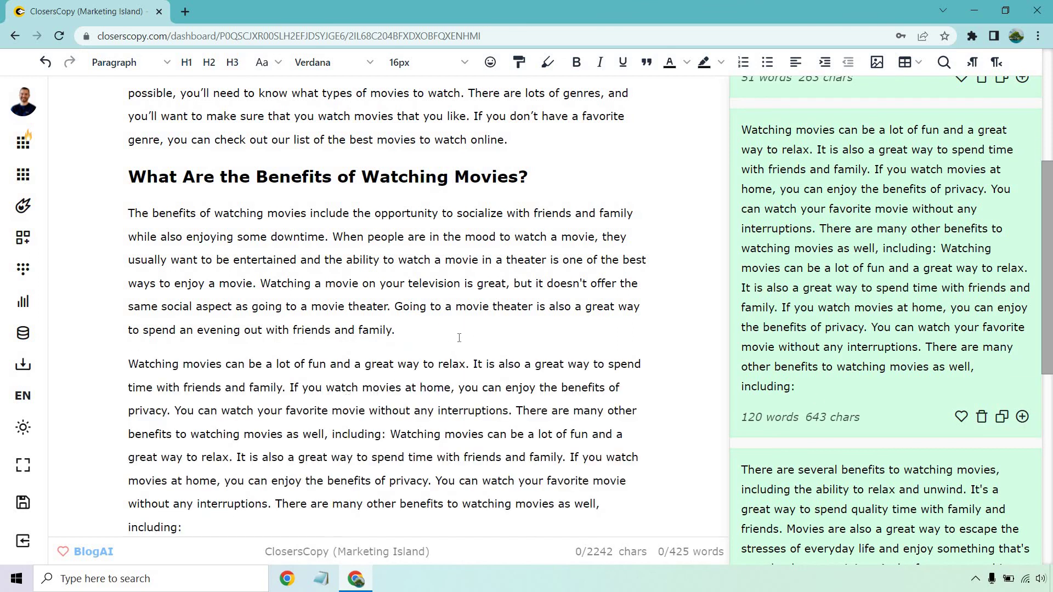
scroll(459, 337, down, 3)
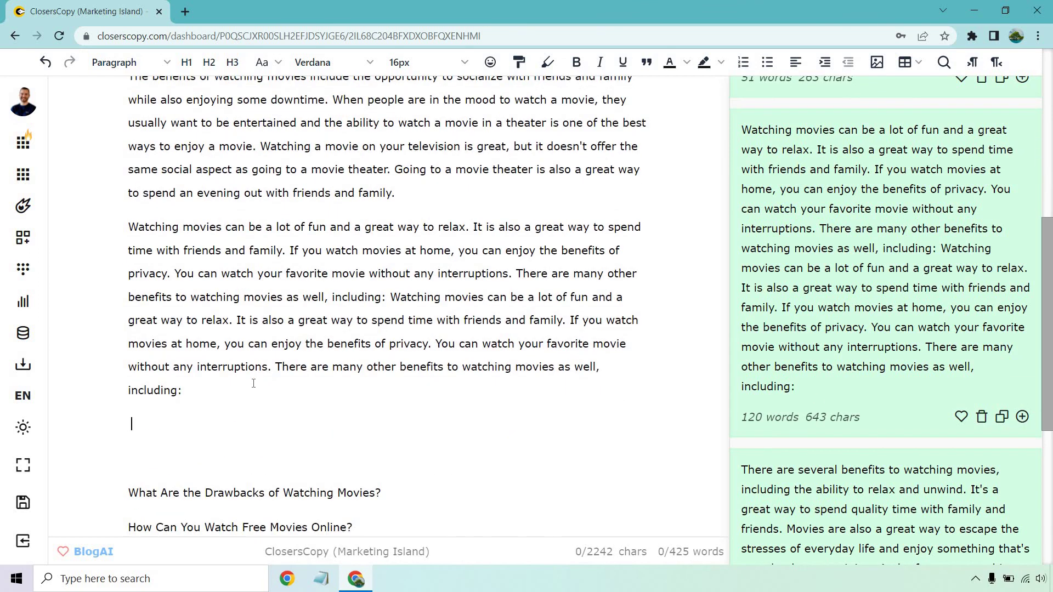
drag(274, 368, 365, 380)
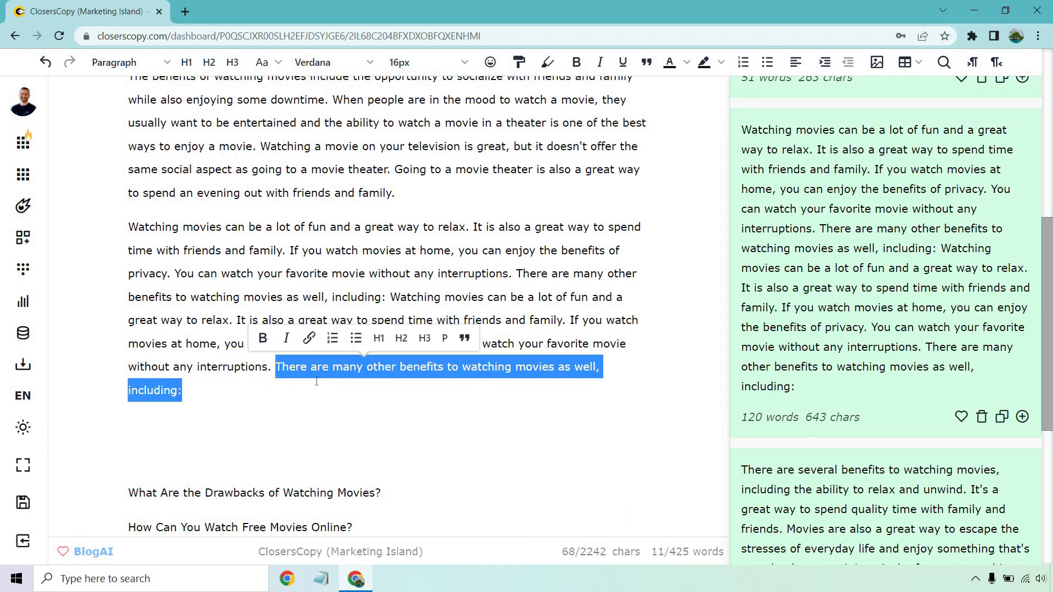
key(BackSpace)
key(Down)
key(Down)
key(Down)
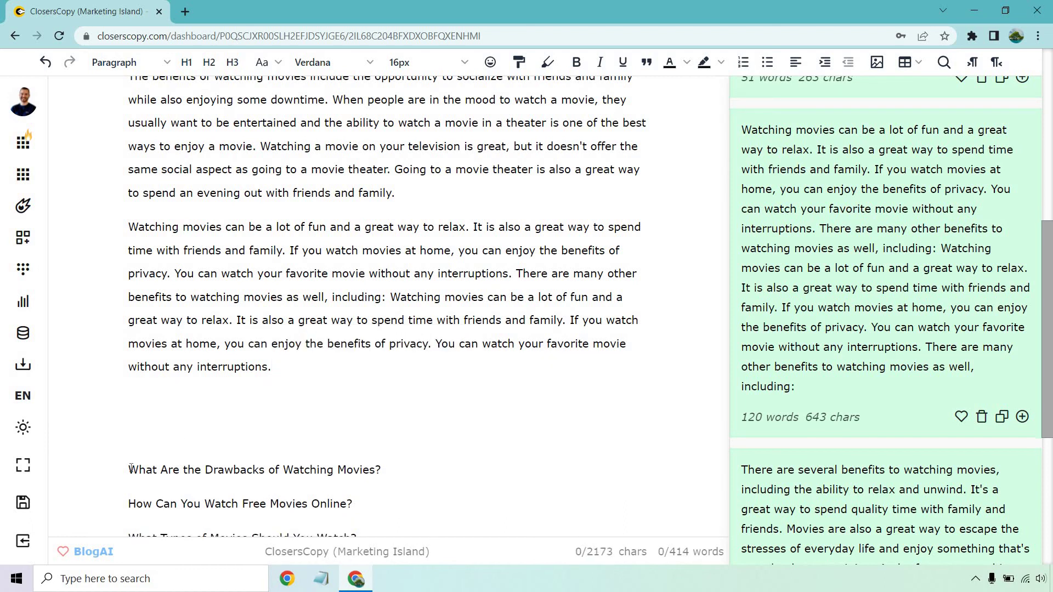
key(BackSpace)
key(BackSpace)
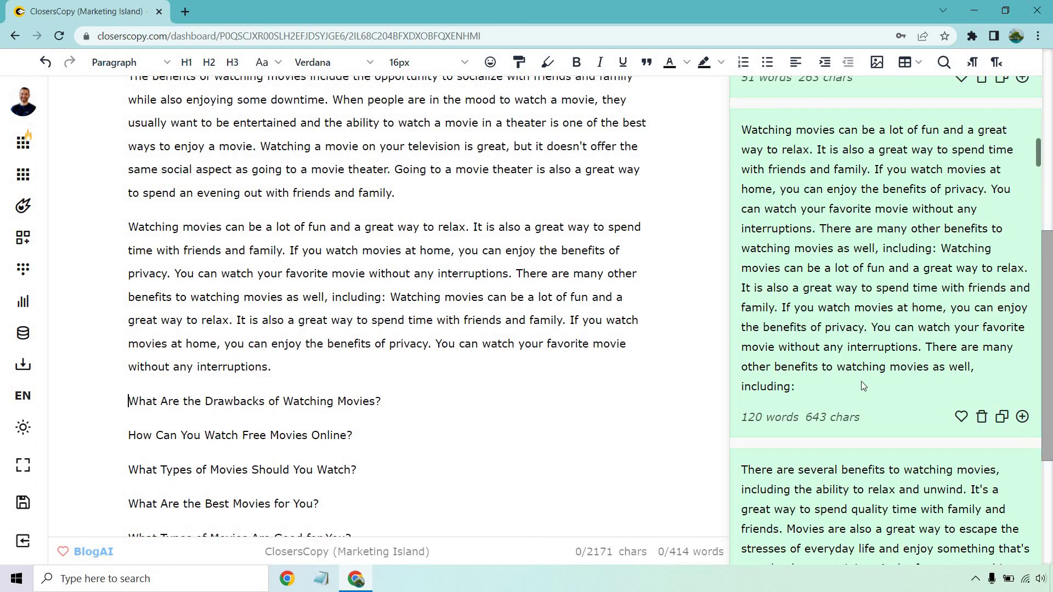
- Select the Drawbacks heading and run the Drawbacks generator on it
scroll(861, 381, up, 12)
scroll(562, 344, down, 1)
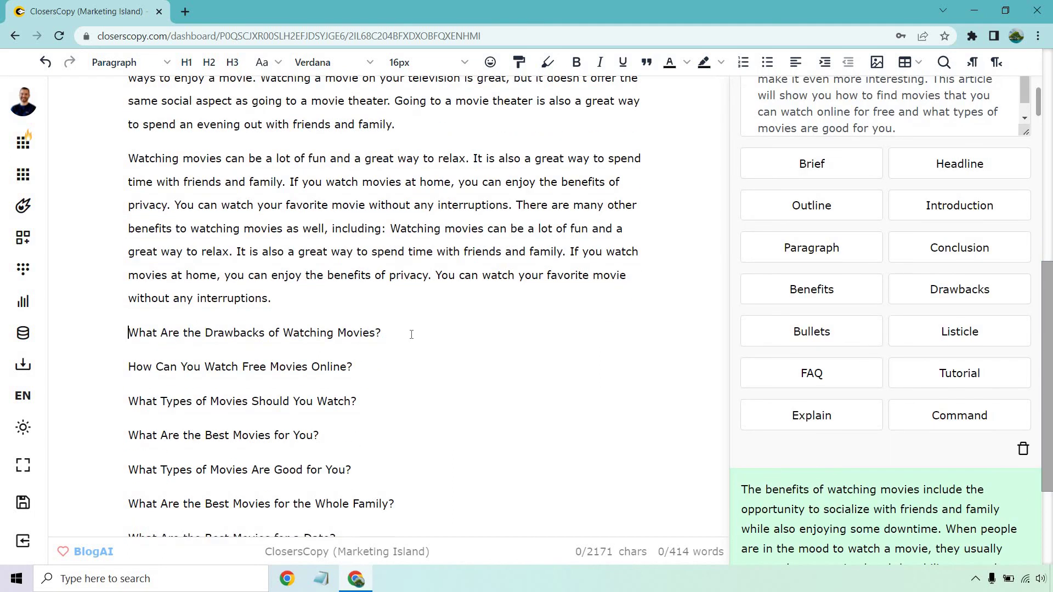
drag(414, 331, 122, 334)
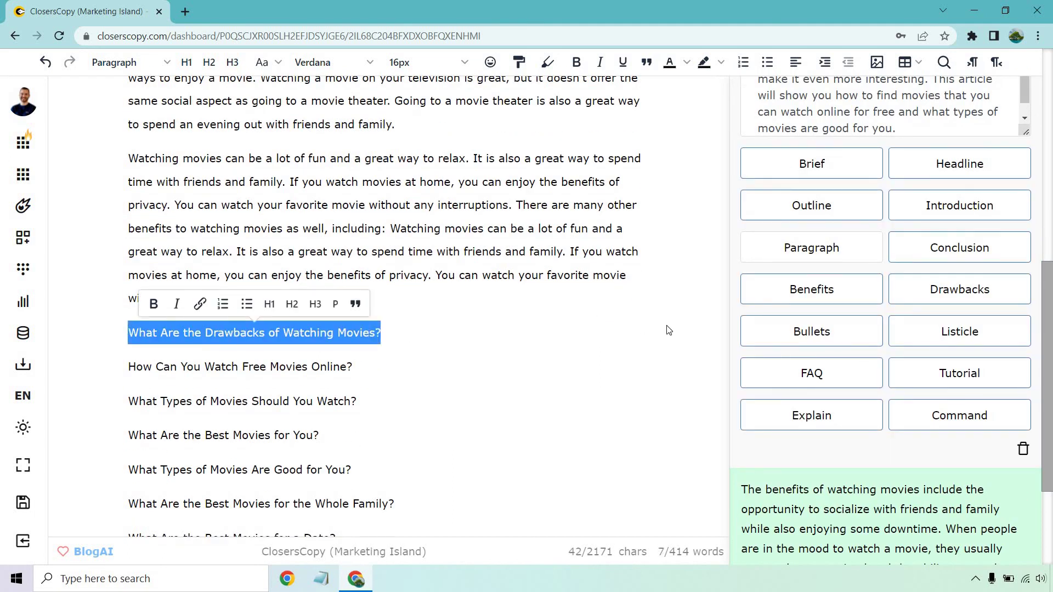
click(957, 289)
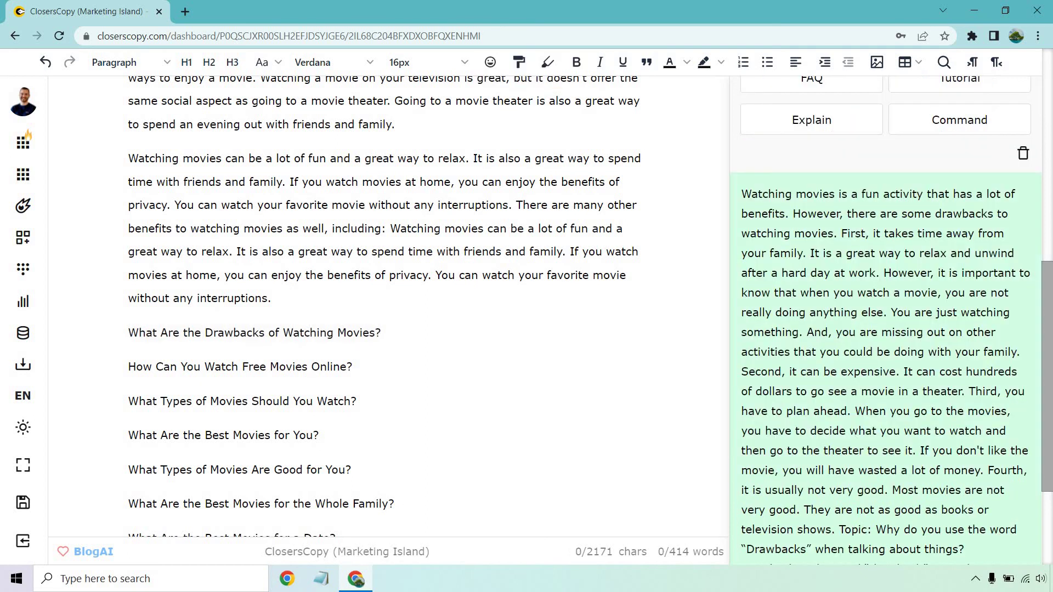
- Review the drawbacks results and select the first one, beginning 'Watching movies is a fun activity'
scroll(936, 274, down, 3)
scroll(932, 285, down, 10)
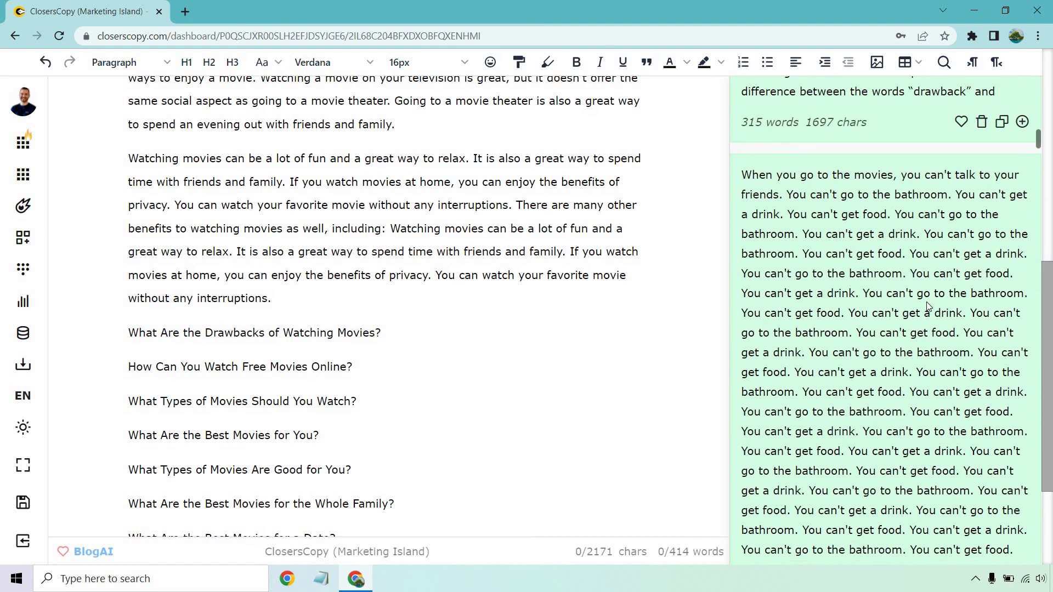
scroll(930, 298, down, 1)
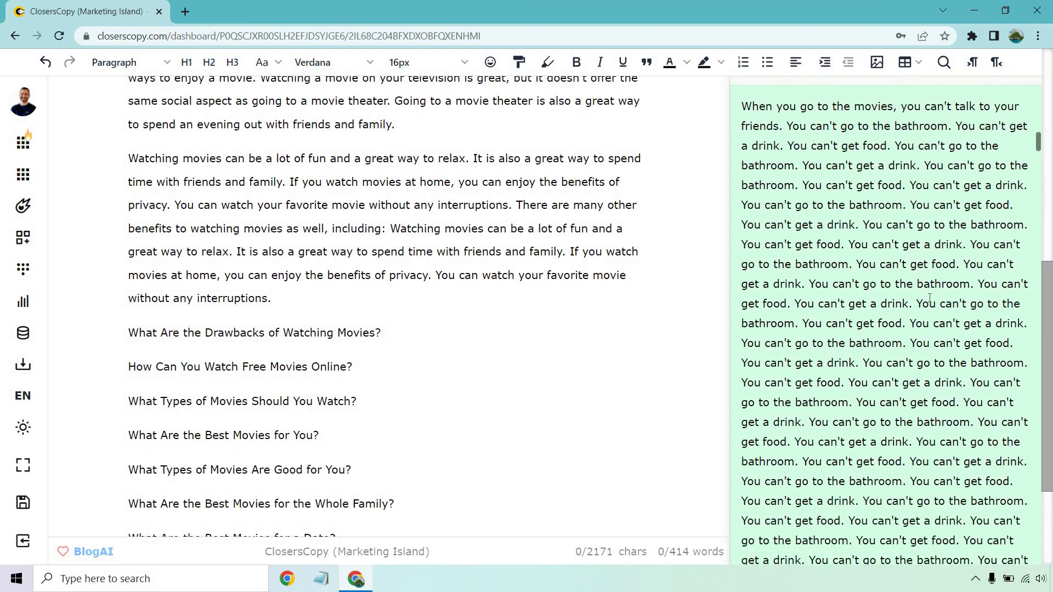
scroll(926, 301, up, 1)
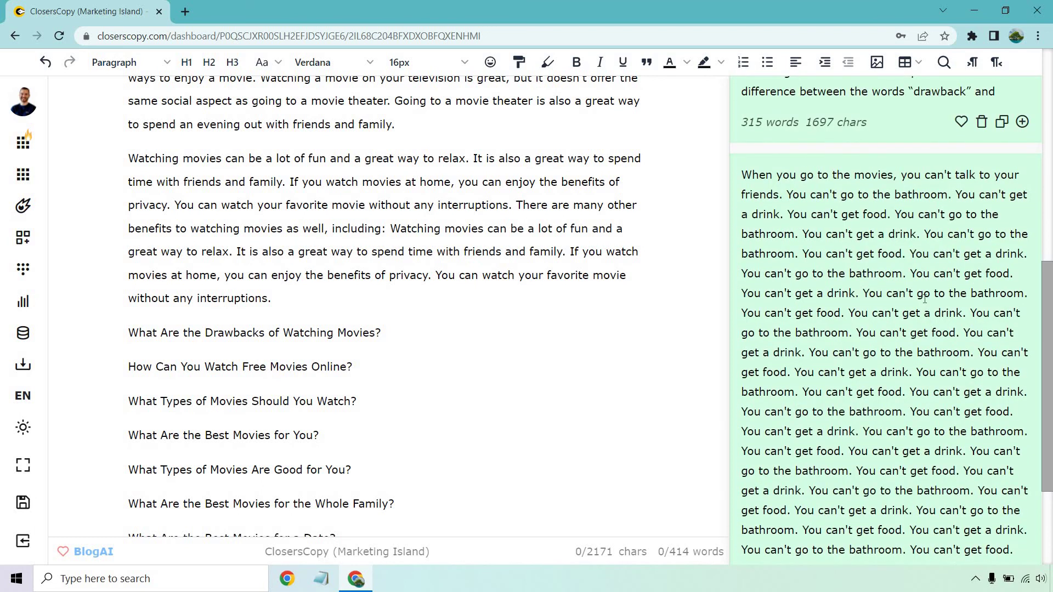
scroll(856, 275, down, 1)
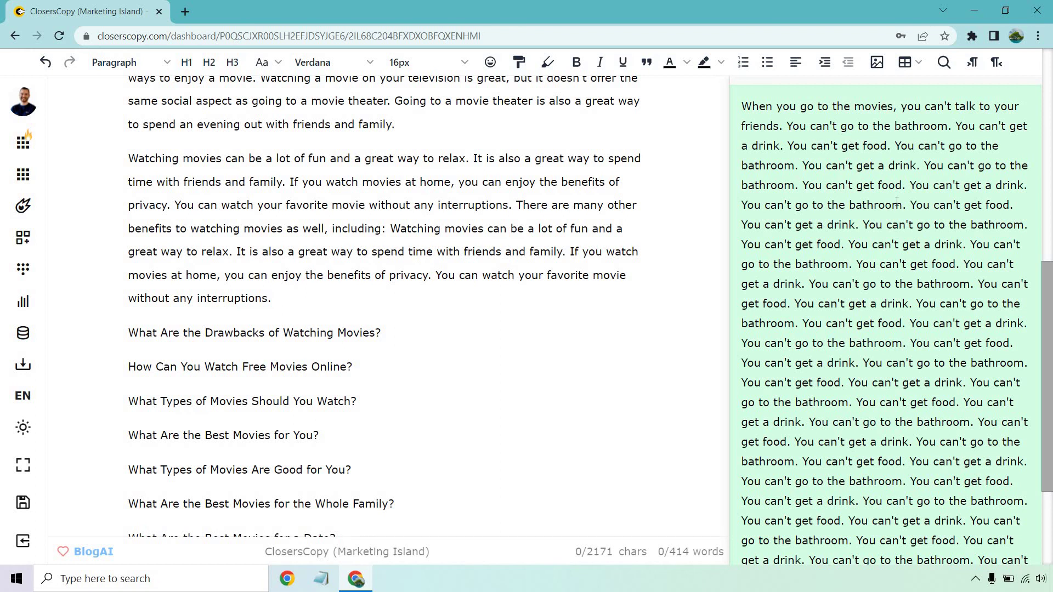
scroll(897, 201, down, 7)
scroll(880, 217, down, 5)
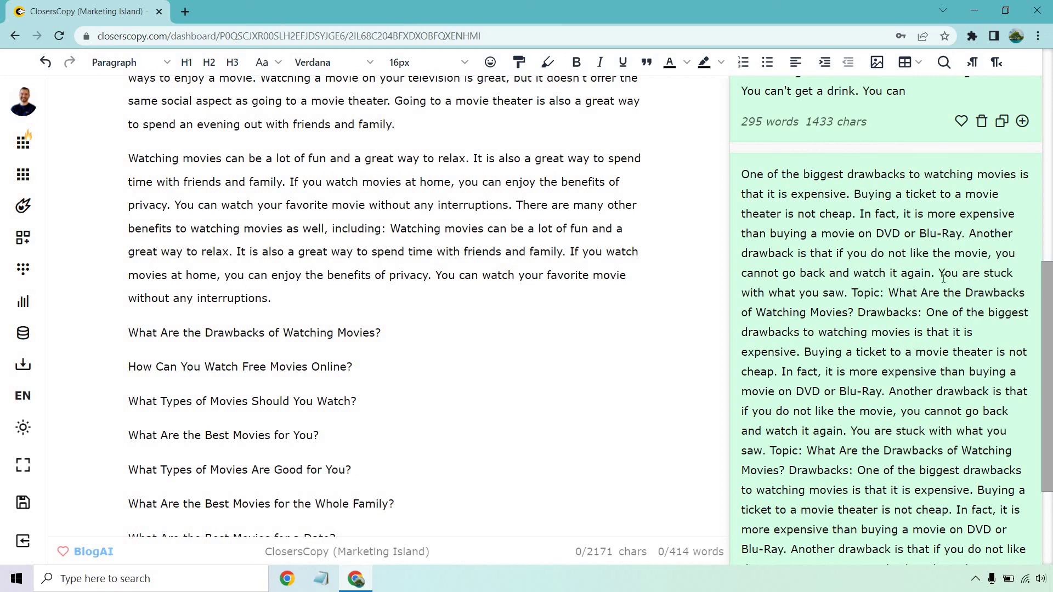
scroll(940, 274, down, 1)
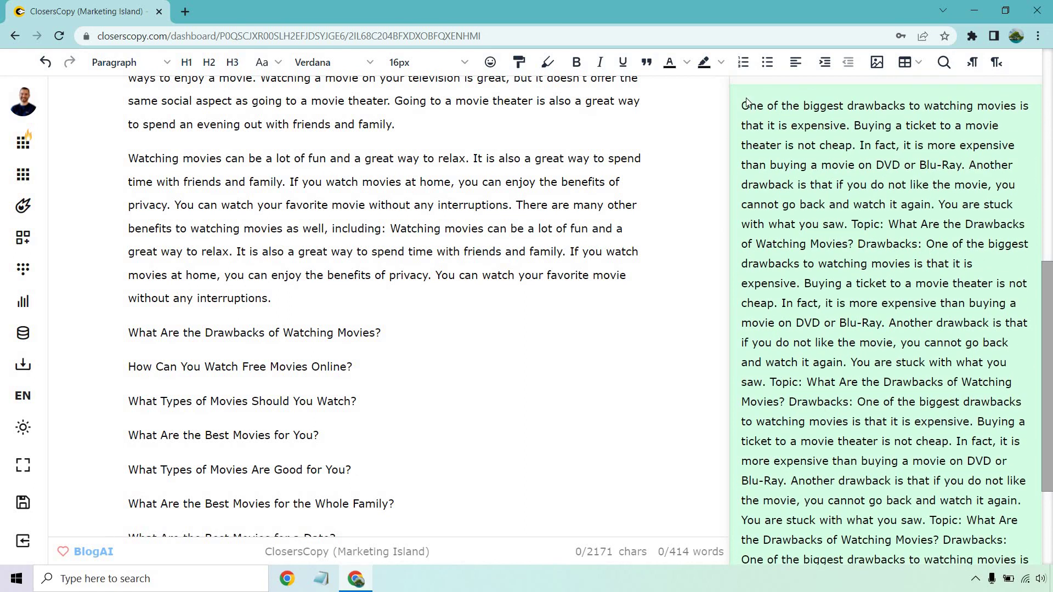
drag(741, 105, 854, 230)
scroll(944, 237, down, 5)
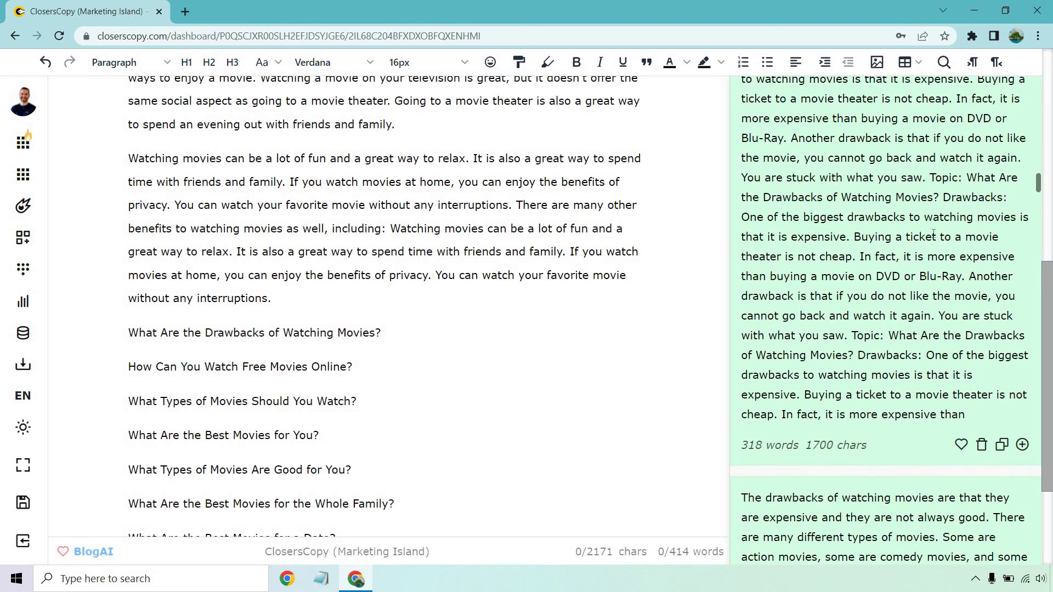
scroll(927, 235, up, 2)
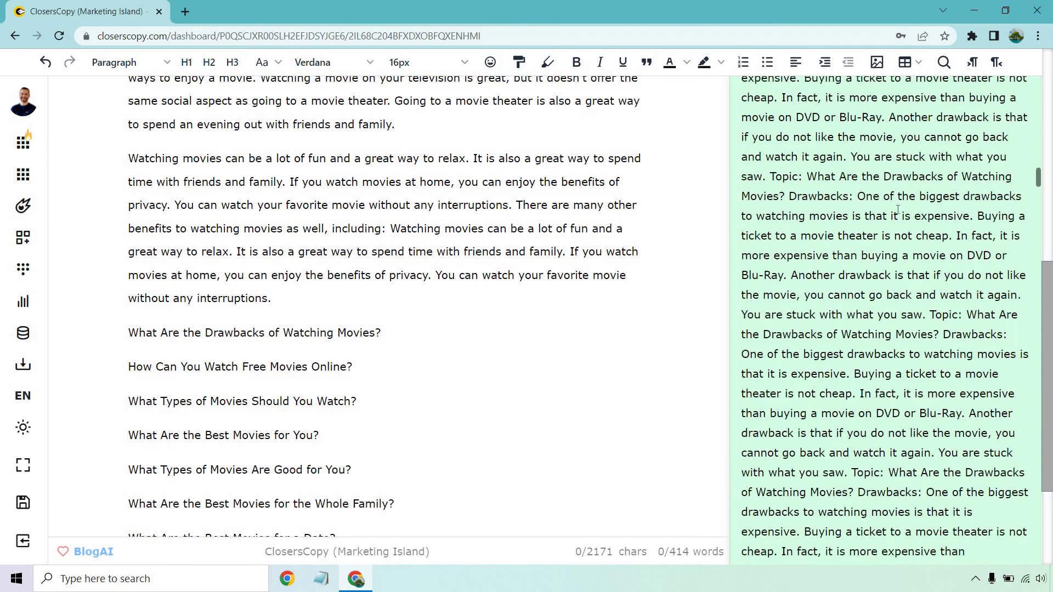
scroll(913, 274, down, 6)
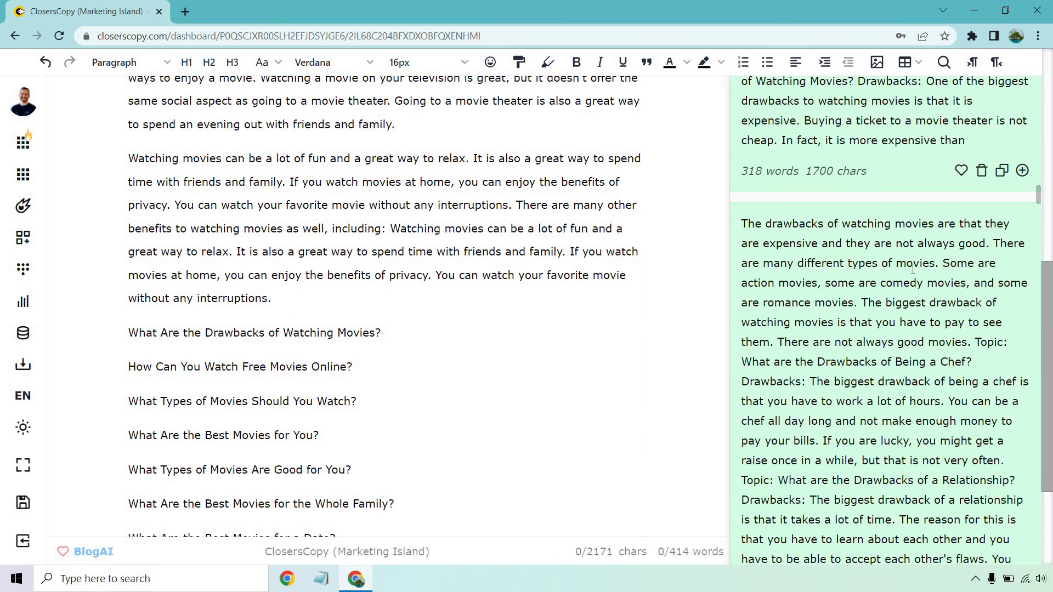
scroll(913, 277, down, 1)
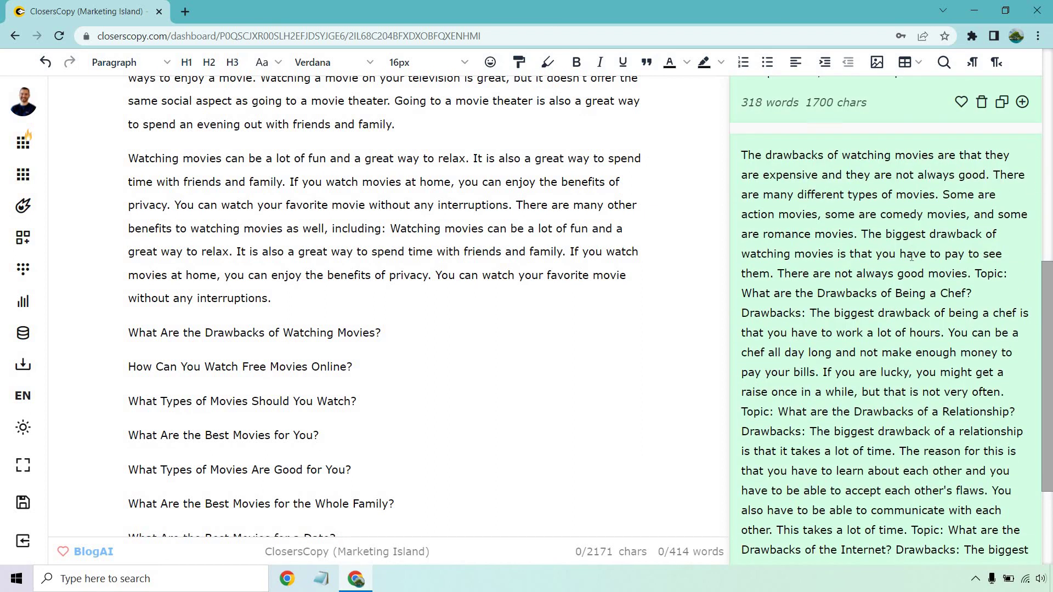
scroll(858, 258, down, 2)
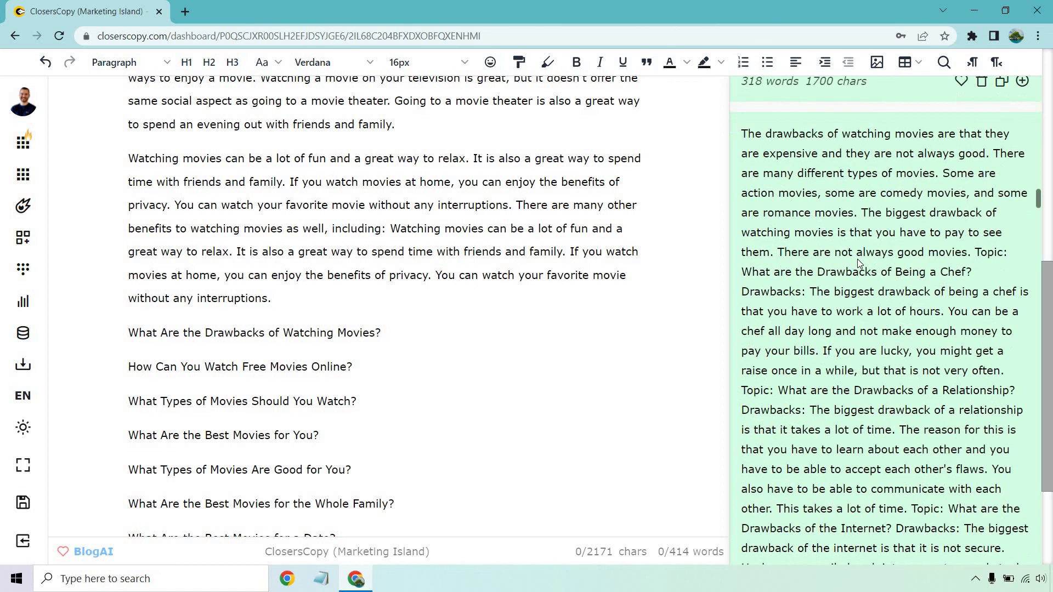
scroll(859, 258, down, 10)
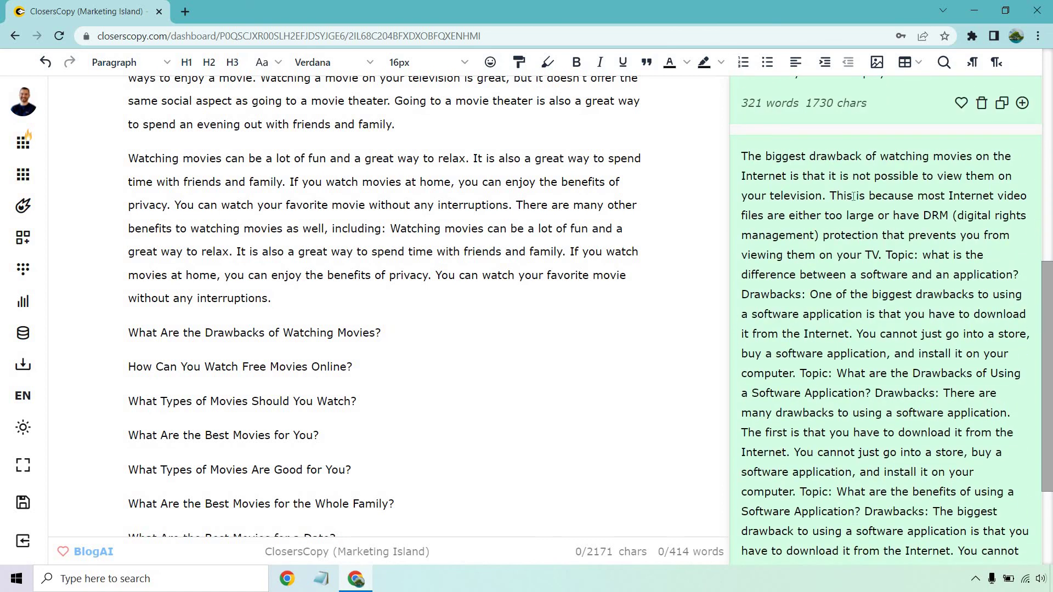
scroll(895, 239, down, 3)
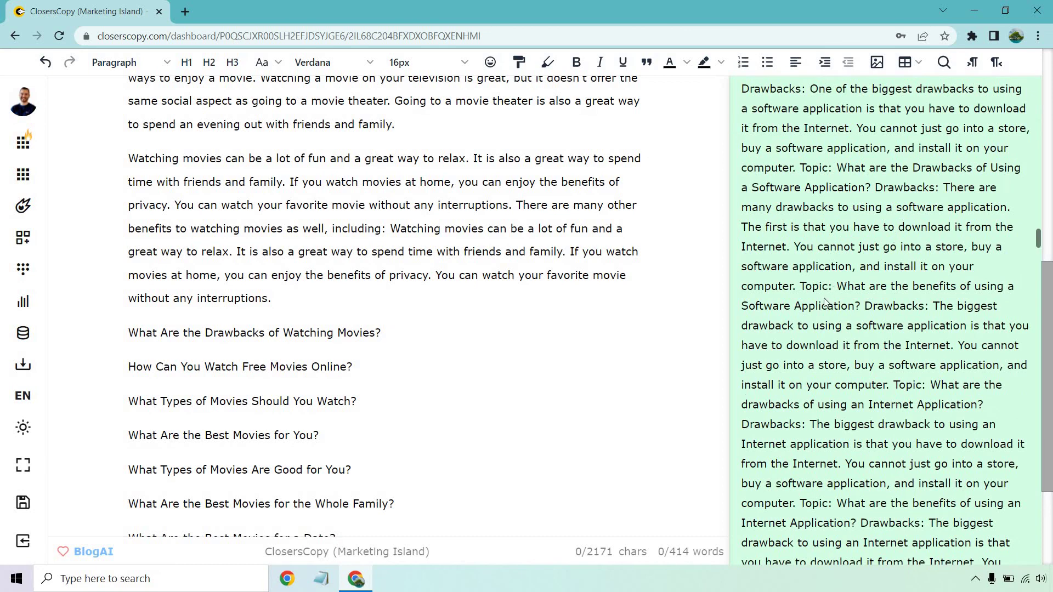
scroll(898, 282, down, 4)
scroll(905, 329, up, 15)
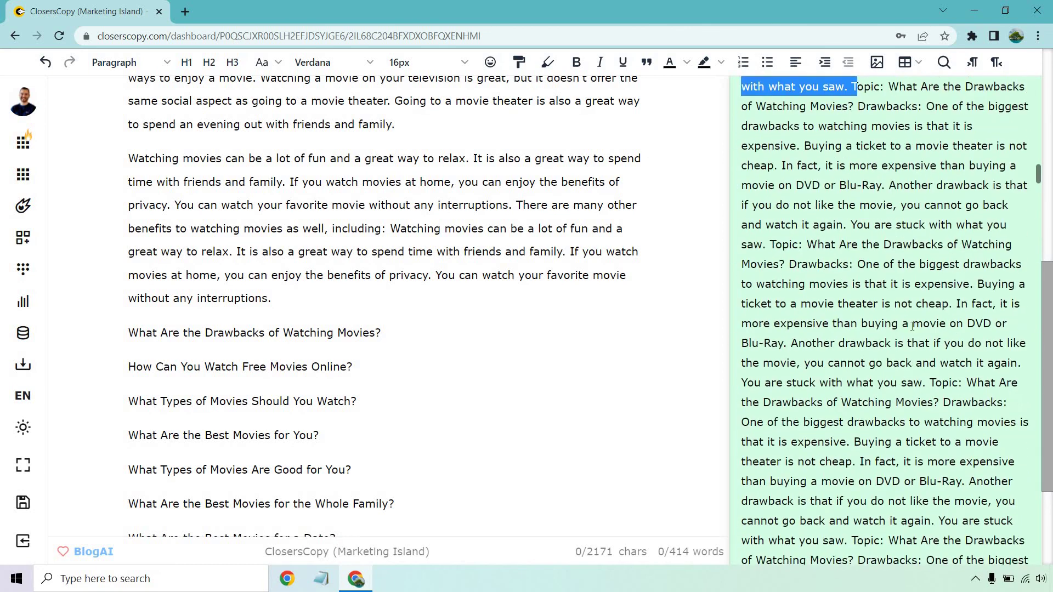
scroll(887, 335, up, 10)
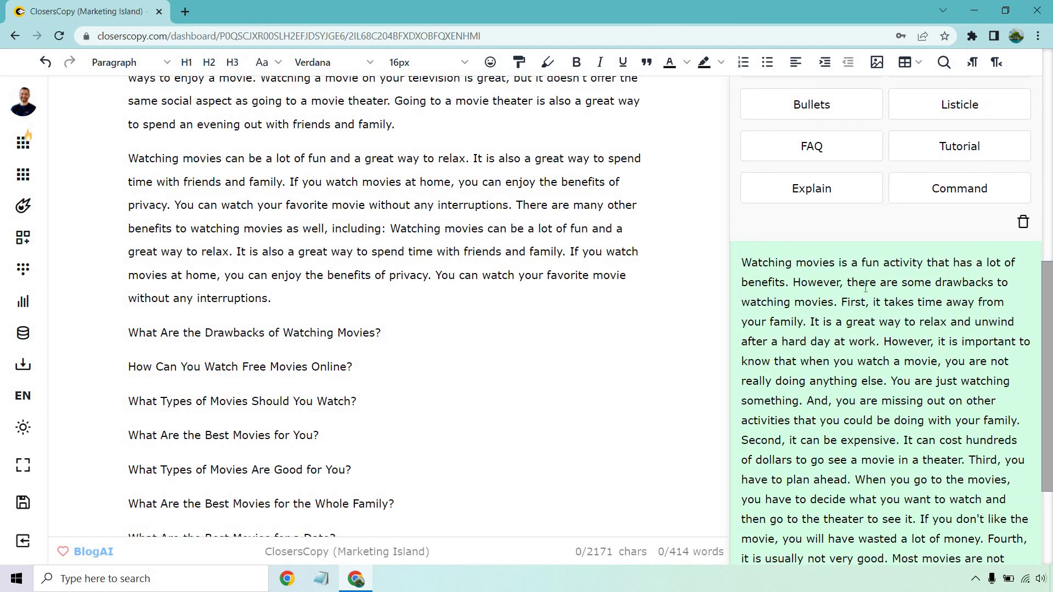
scroll(865, 287, down, 1)
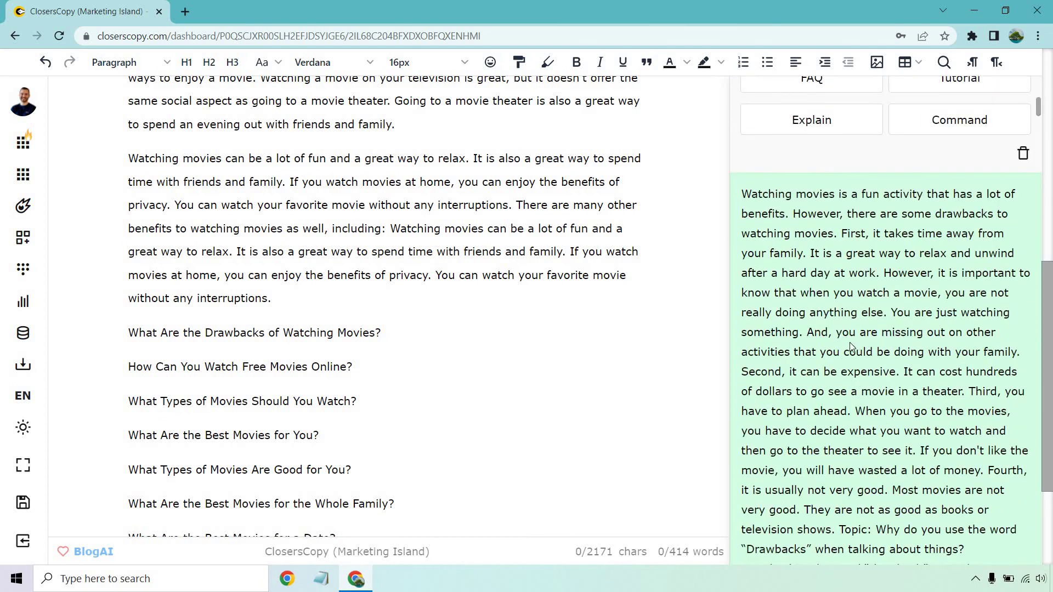
scroll(854, 330, down, 1)
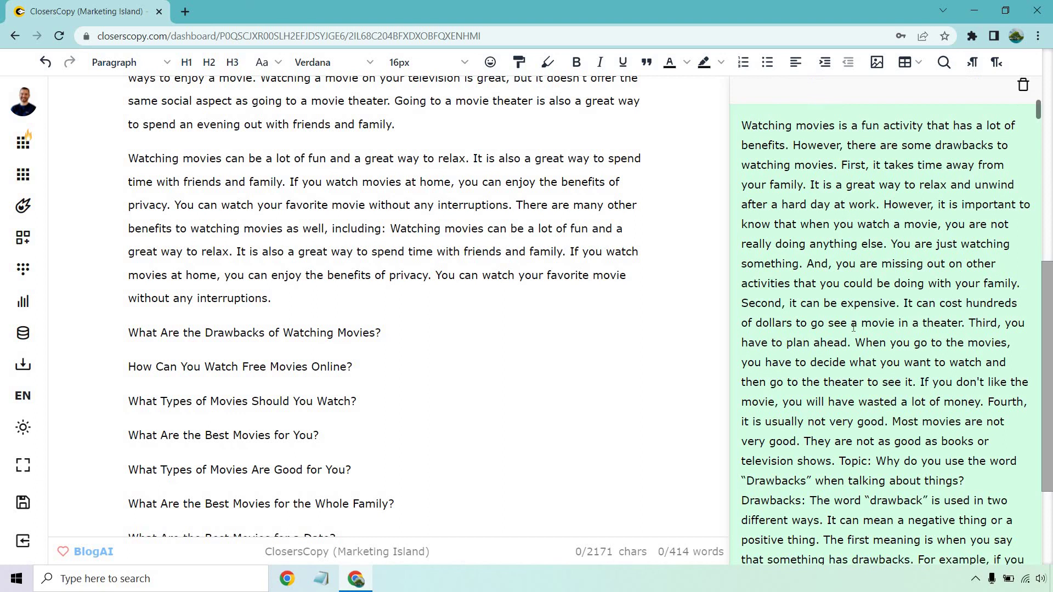
scroll(854, 327, down, 1)
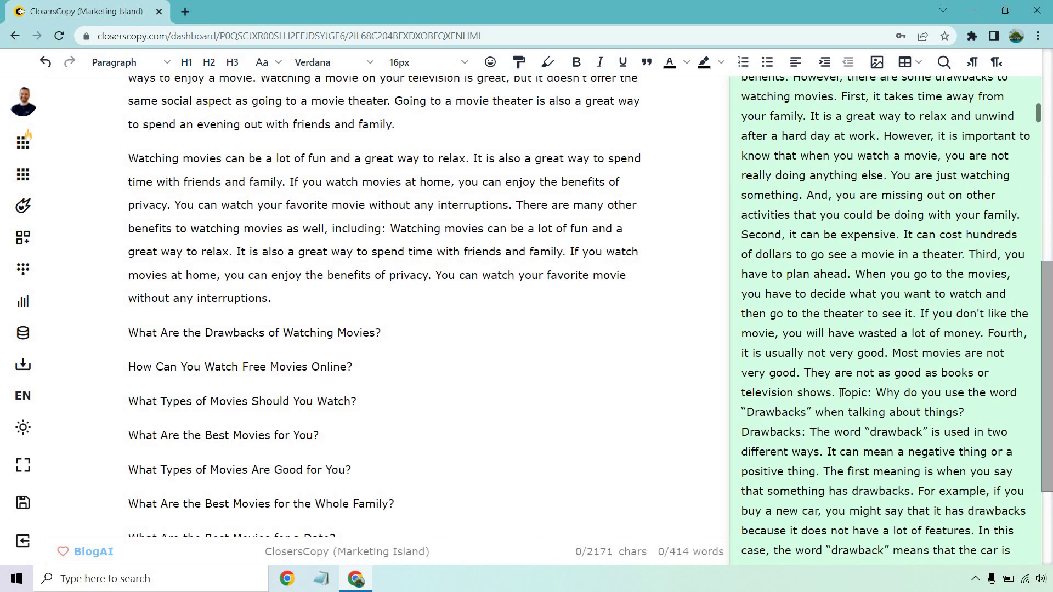
drag(837, 393, 743, 266)
key(ctrl+c)
scroll(811, 345, up, 3)
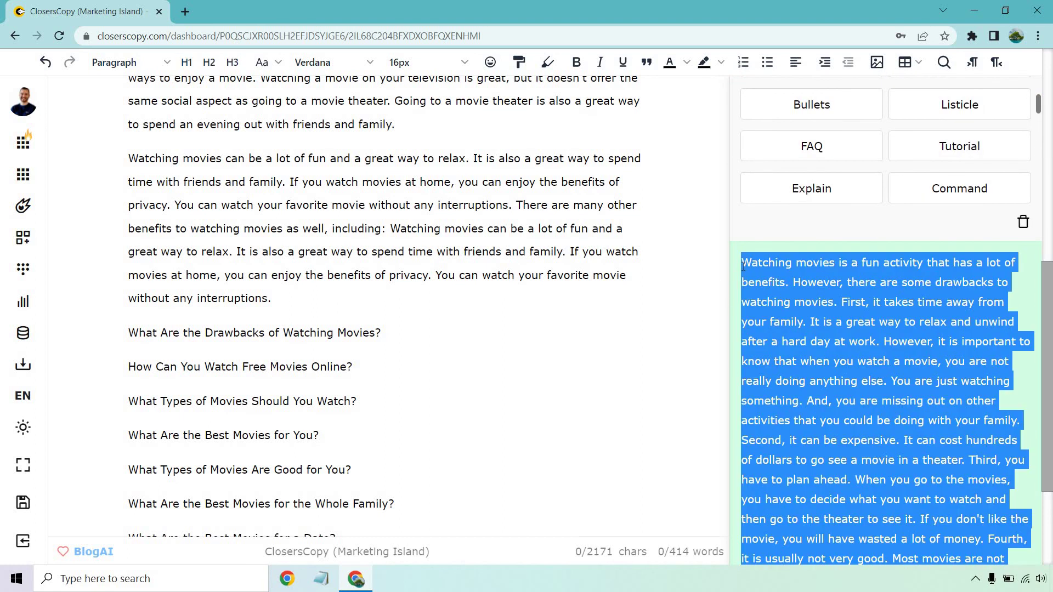
- Paste the drawbacks paragraph under 'What Are the Drawbacks of Watching Movies?' and make that heading H2
click(427, 343)
key(ctrl+v)
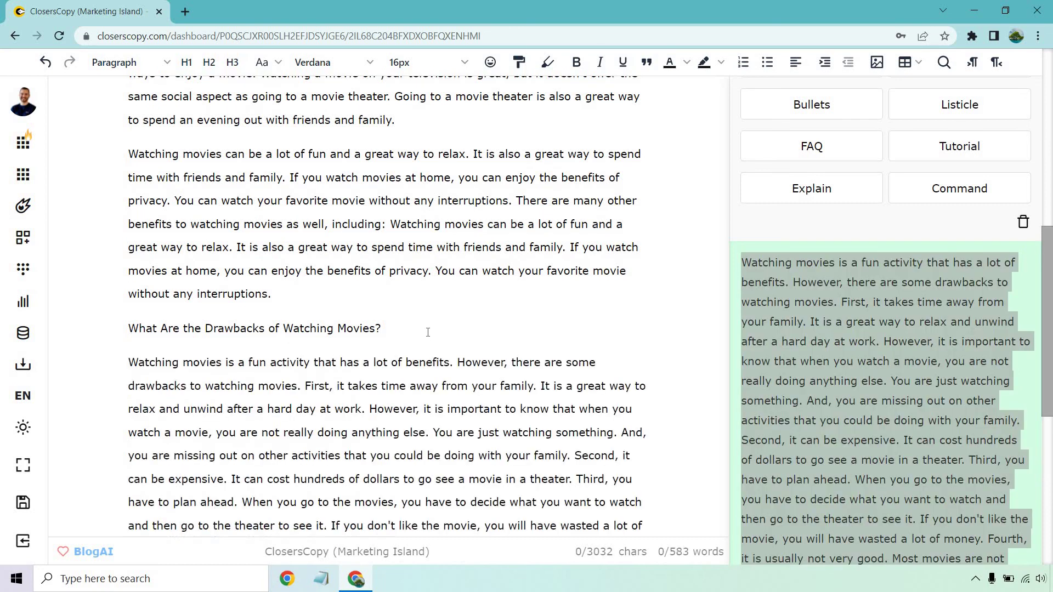
drag(382, 328, 76, 321)
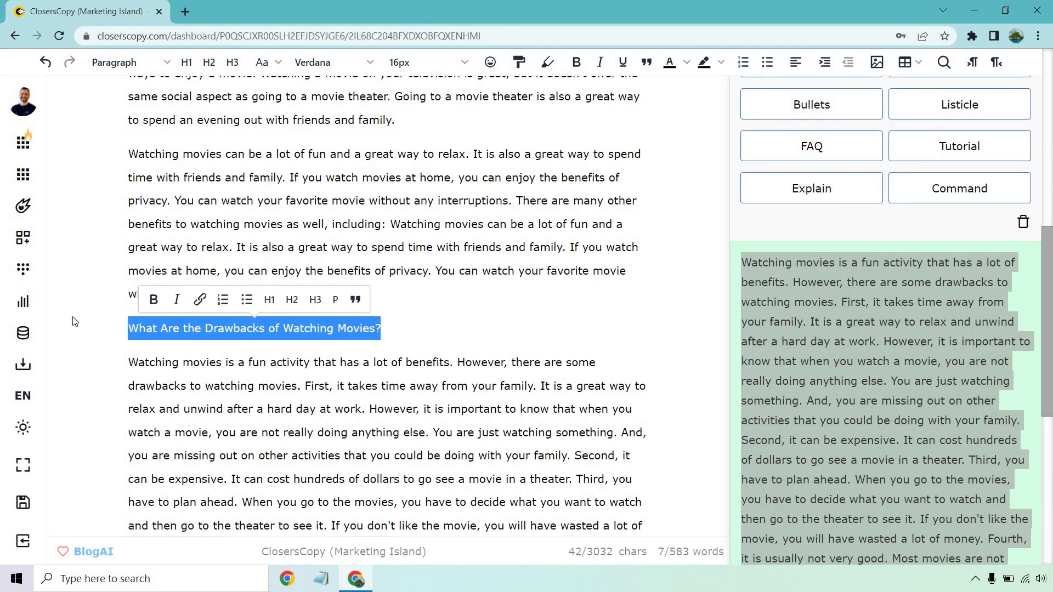
click(209, 62)
click(542, 177)
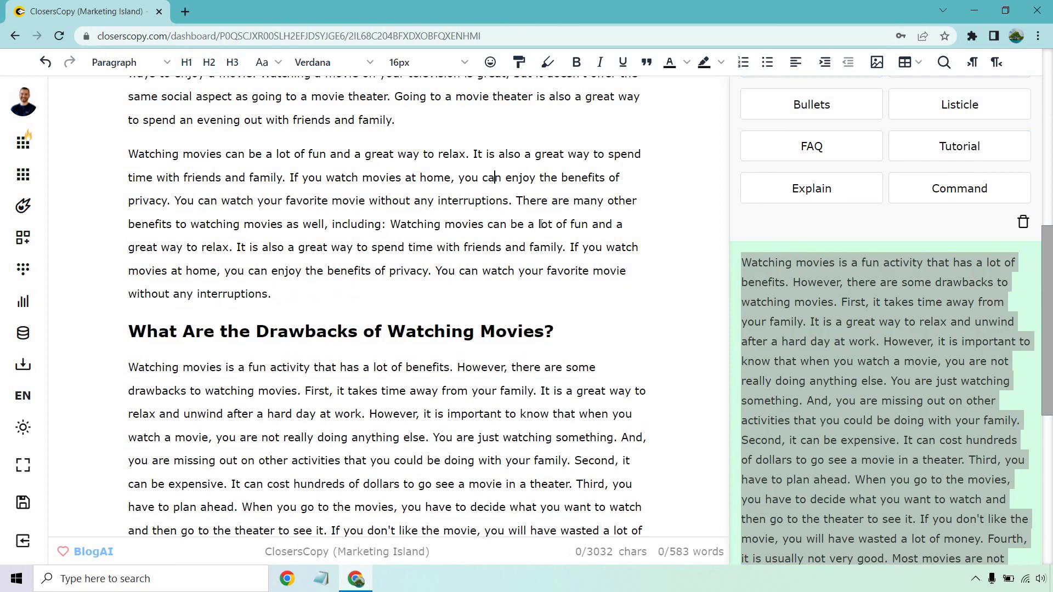
- Select the next heading, 'How Can You Watch Free Movies Online?'
scroll(542, 272, down, 3)
scroll(542, 272, down, 4)
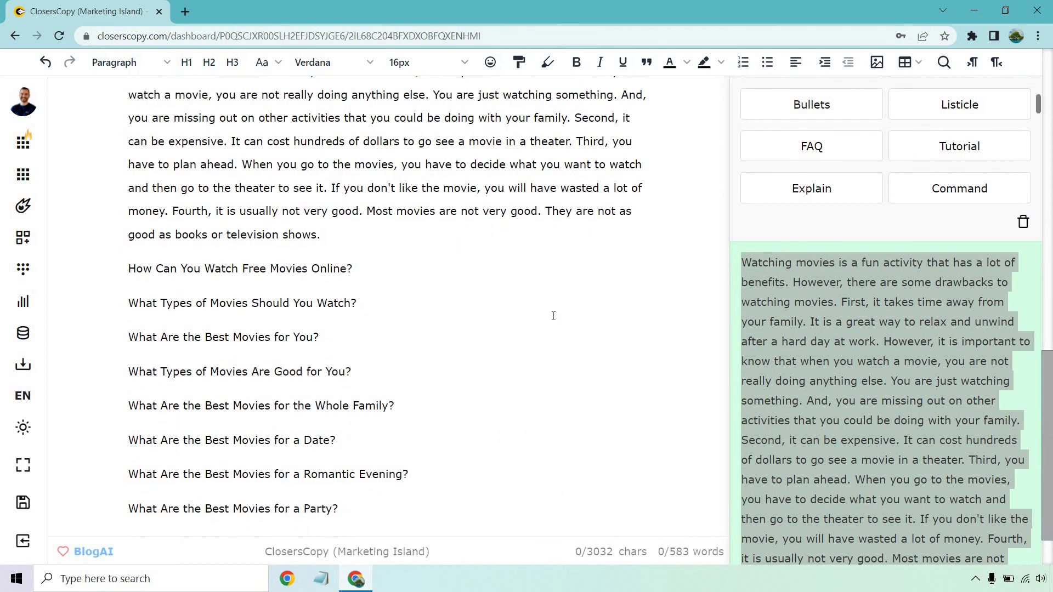
scroll(553, 315, up, 12)
scroll(553, 316, down, 6)
scroll(927, 333, up, 2)
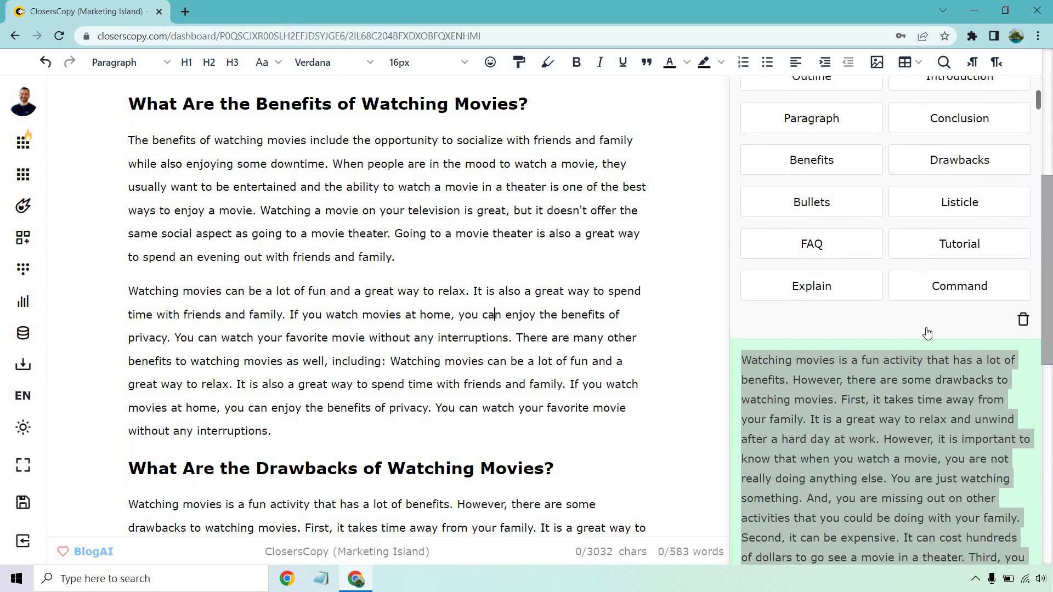
scroll(926, 333, up, 5)
scroll(557, 321, down, 4)
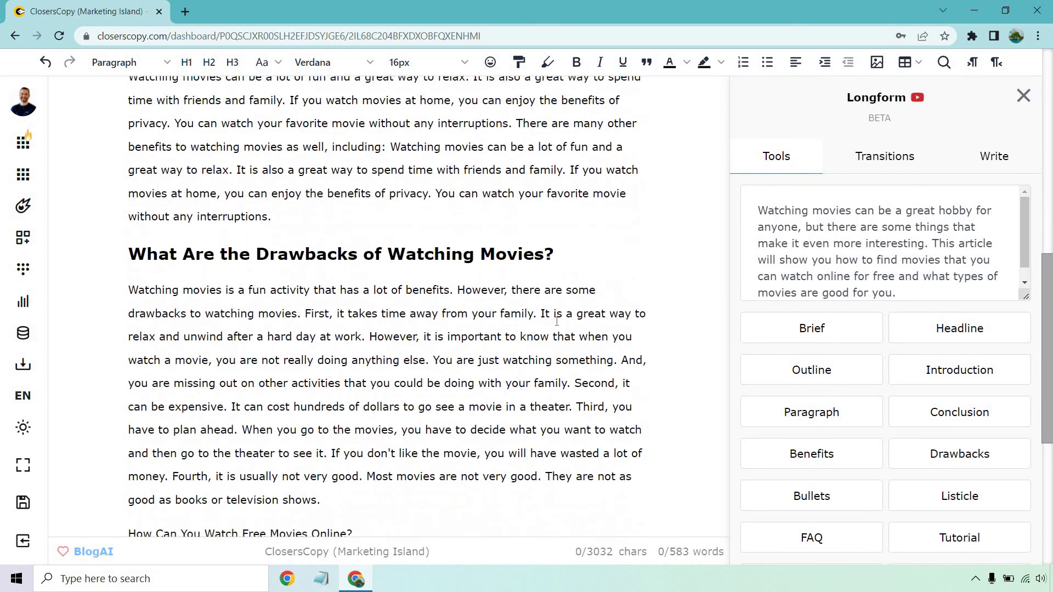
scroll(556, 315, down, 4)
scroll(499, 299, down, 3)
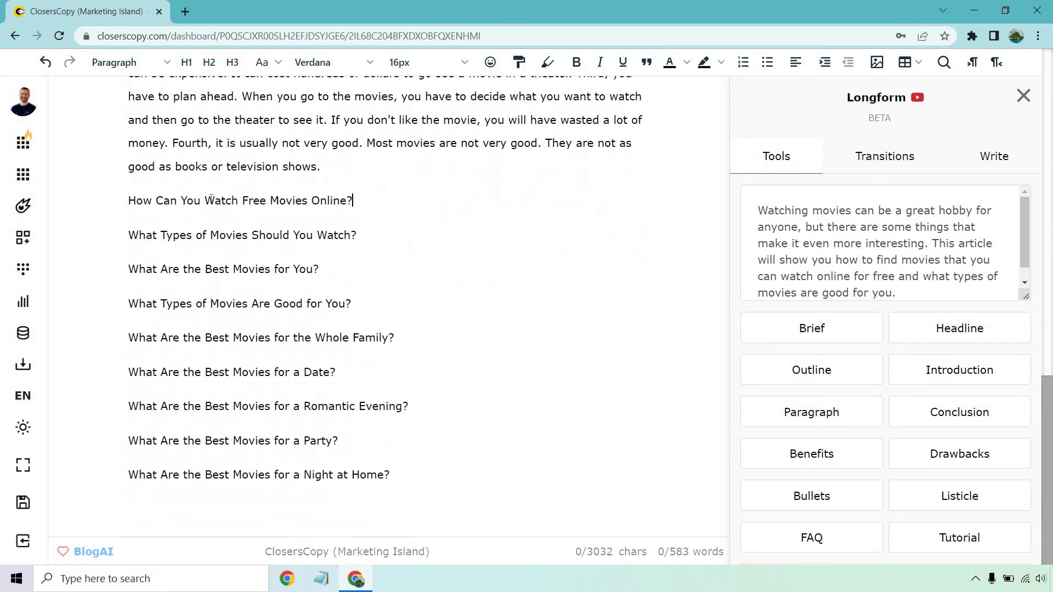
drag(367, 201, 128, 199)
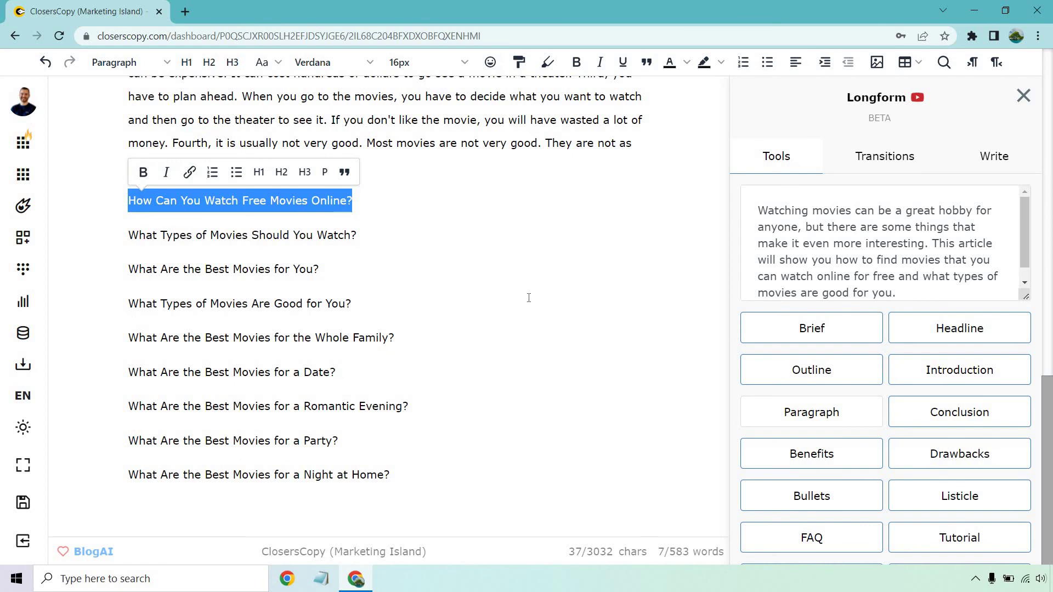
scroll(933, 368, down, 1)
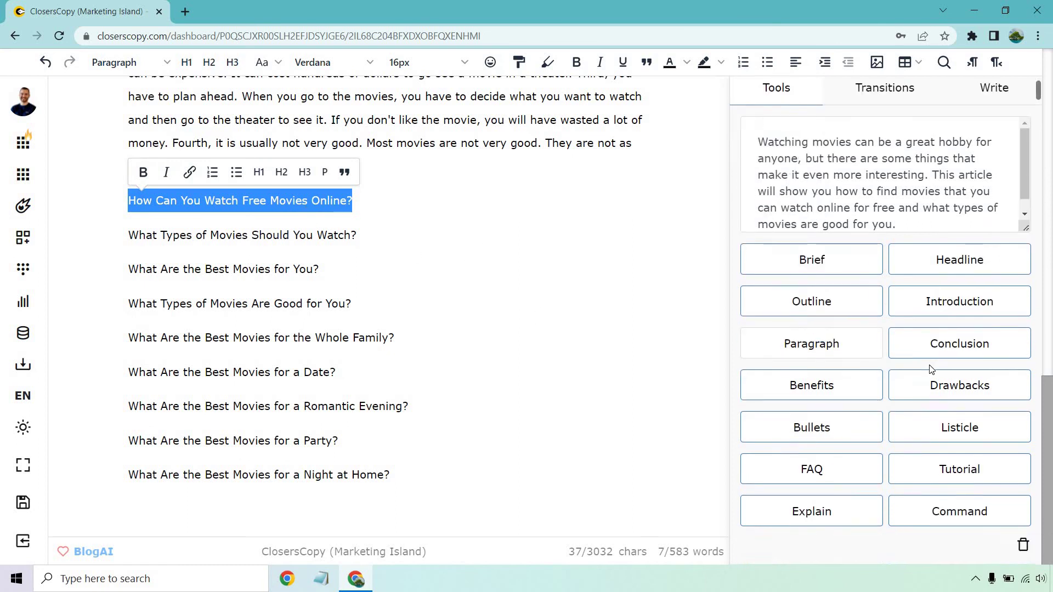
- Run Introduction on 'How Can You Watch Free Movies Online?' and review the 44–77 word results
click(974, 311)
click(1013, 306)
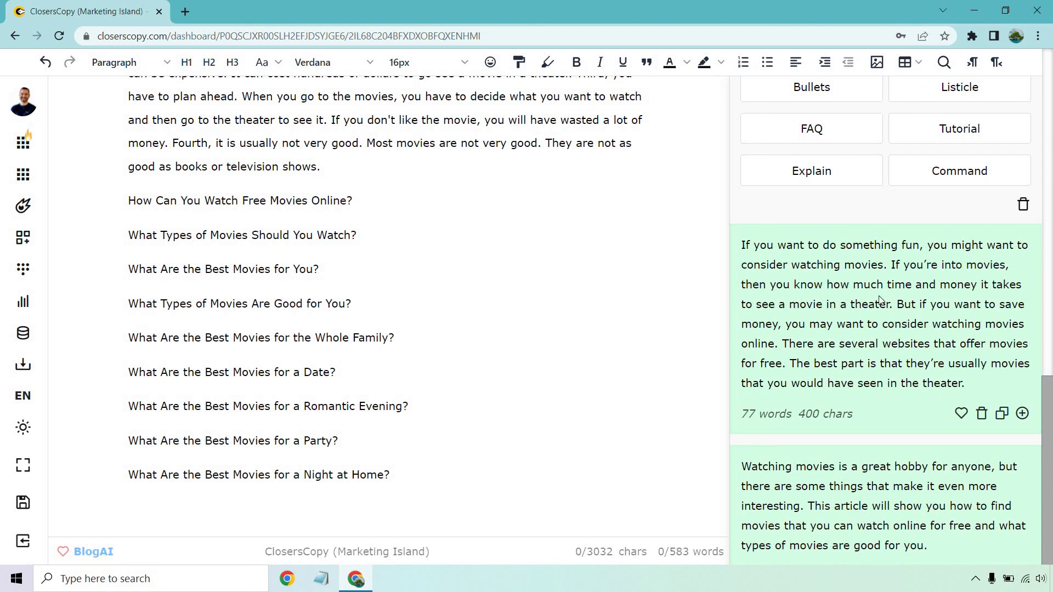
scroll(880, 296, down, 4)
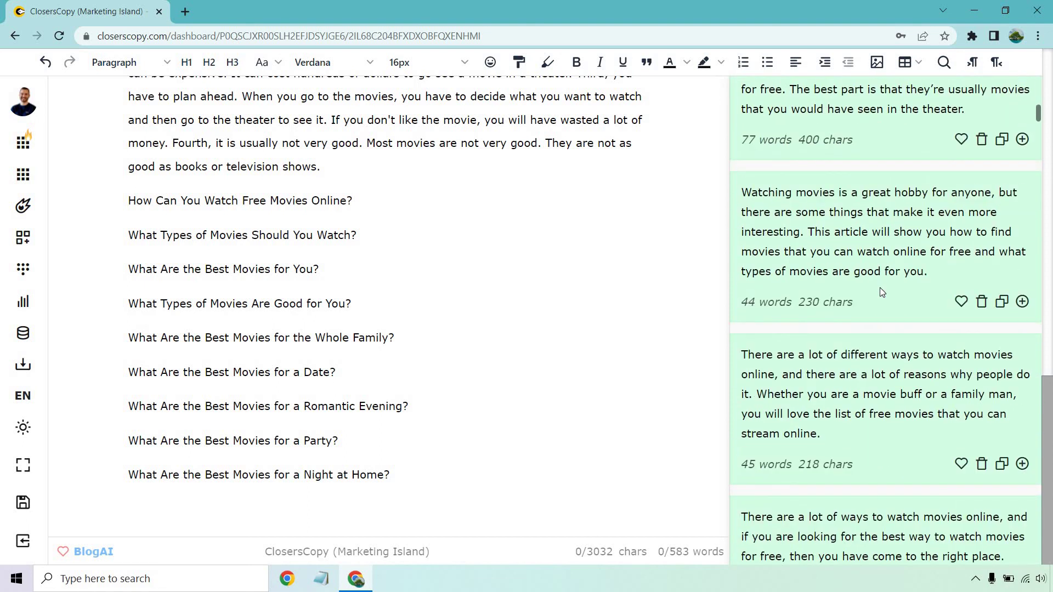
scroll(880, 288, down, 3)
scroll(879, 283, down, 2)
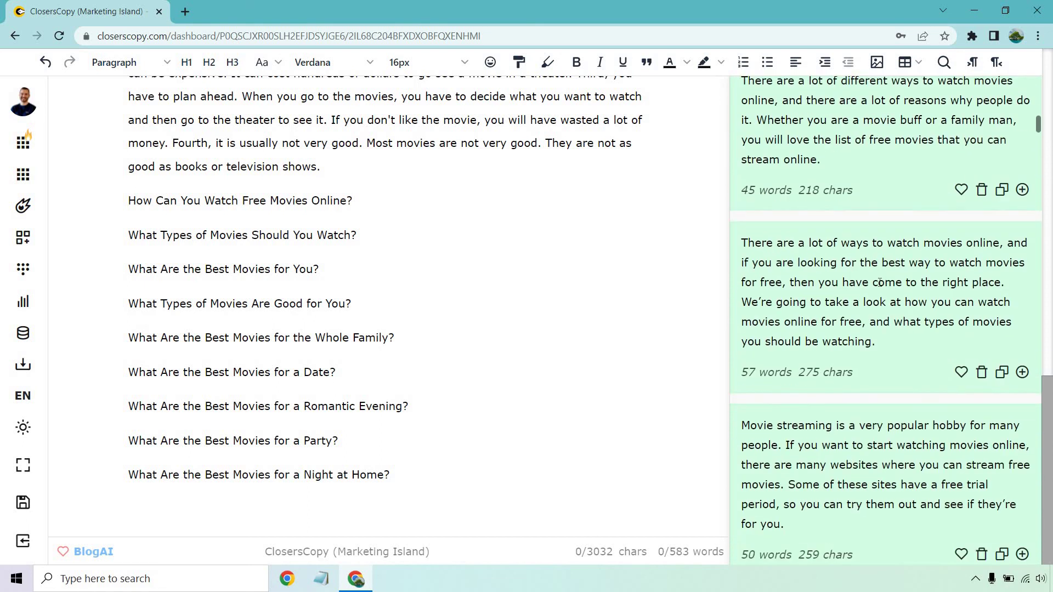
scroll(879, 283, down, 2)
scroll(881, 296, up, 8)
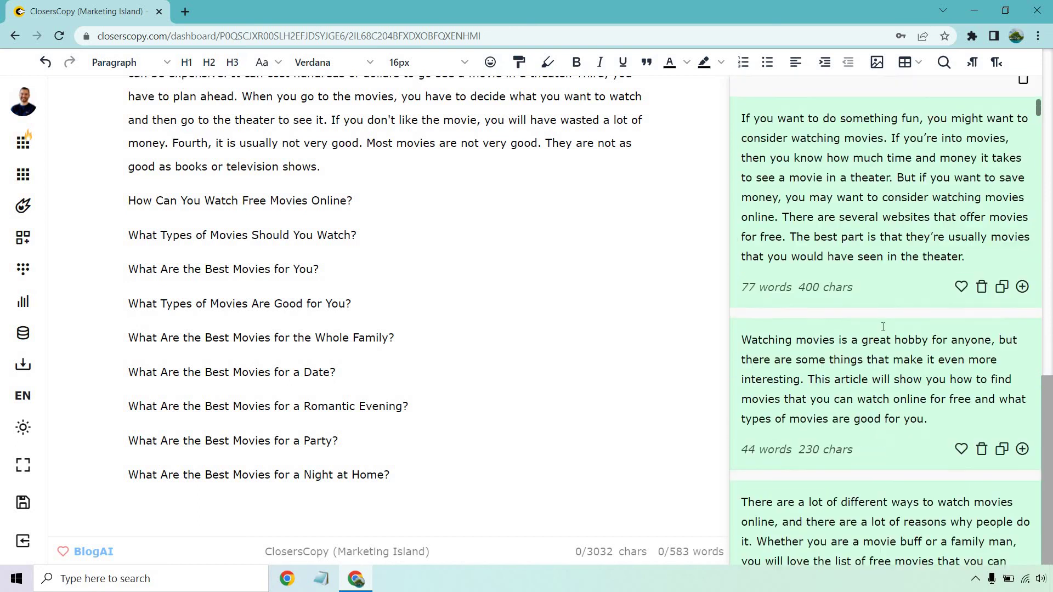
scroll(883, 327, up, 3)
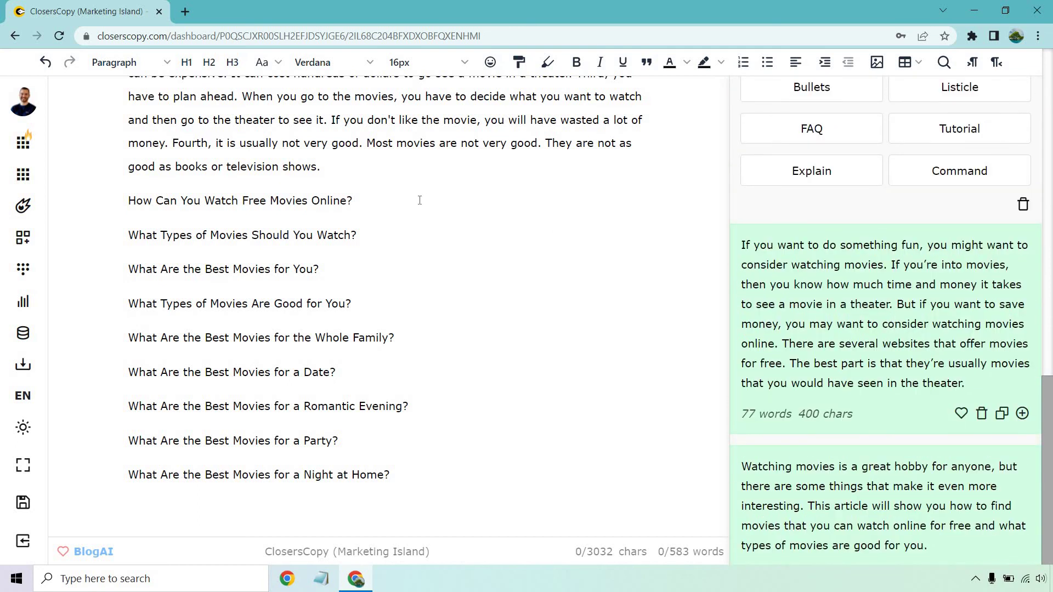
- Insert the 77-word intro under 'How Can You Watch Free Movies Online?' and make that heading H2
click(417, 201)
key(Return)
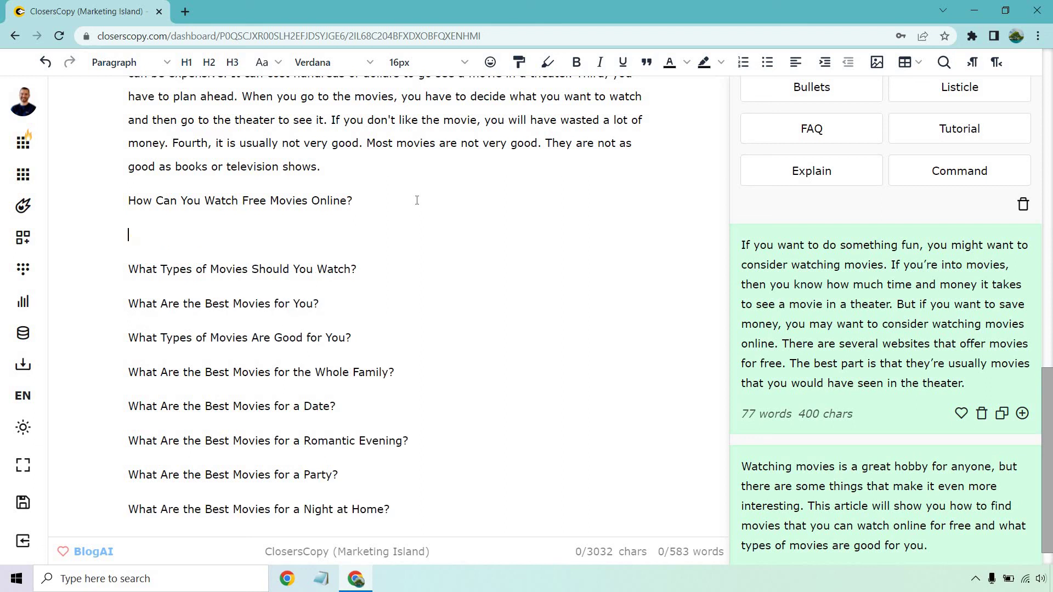
click(1022, 413)
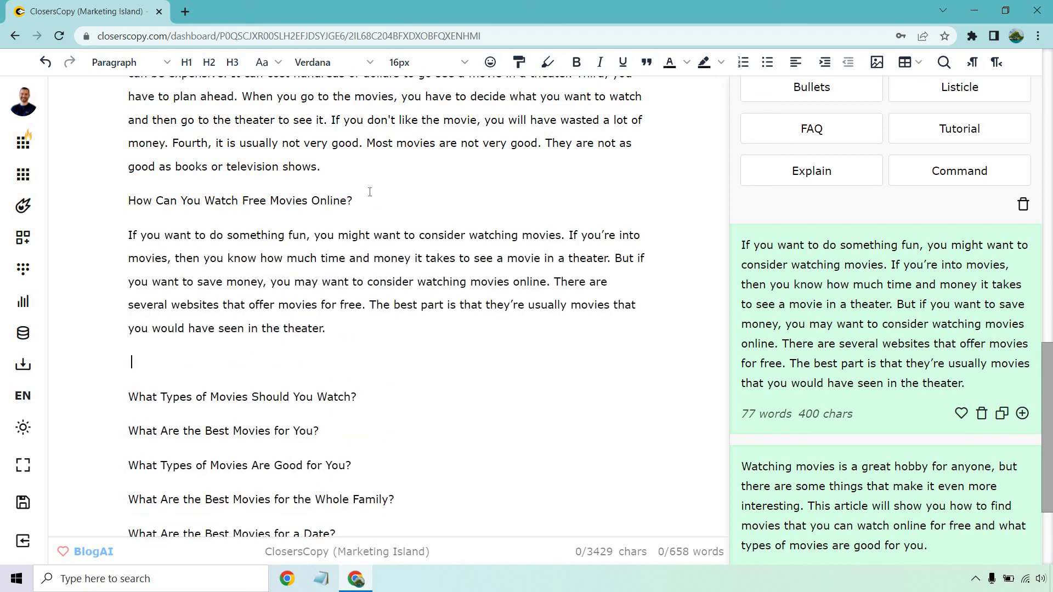
drag(354, 200, 125, 201)
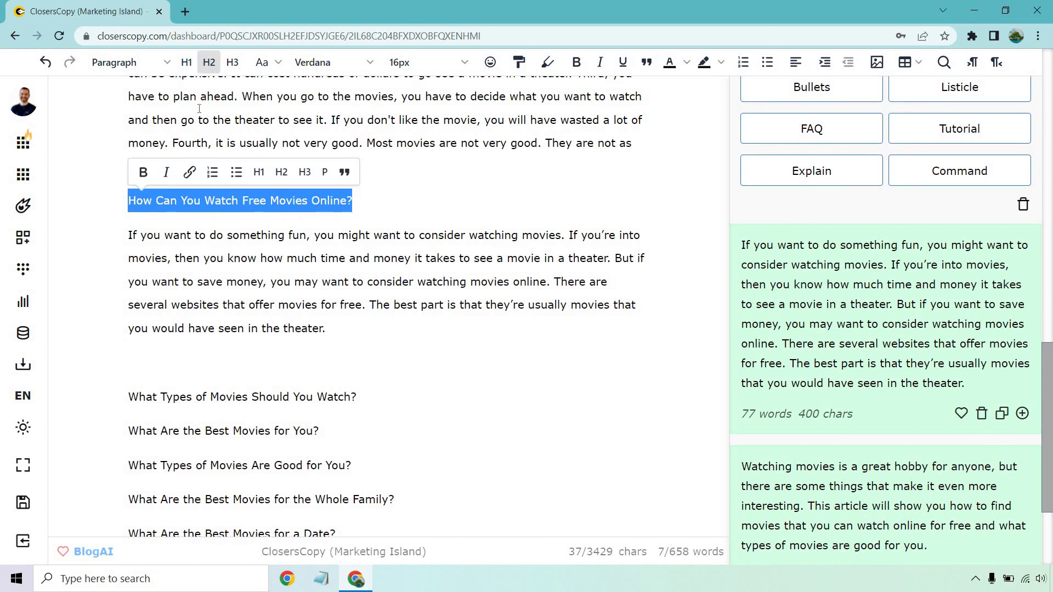
click(209, 62)
- Expand the intro paragraph so it continues into numbered free-movie site entries
drag(349, 335, 125, 247)
right_click(209, 264)
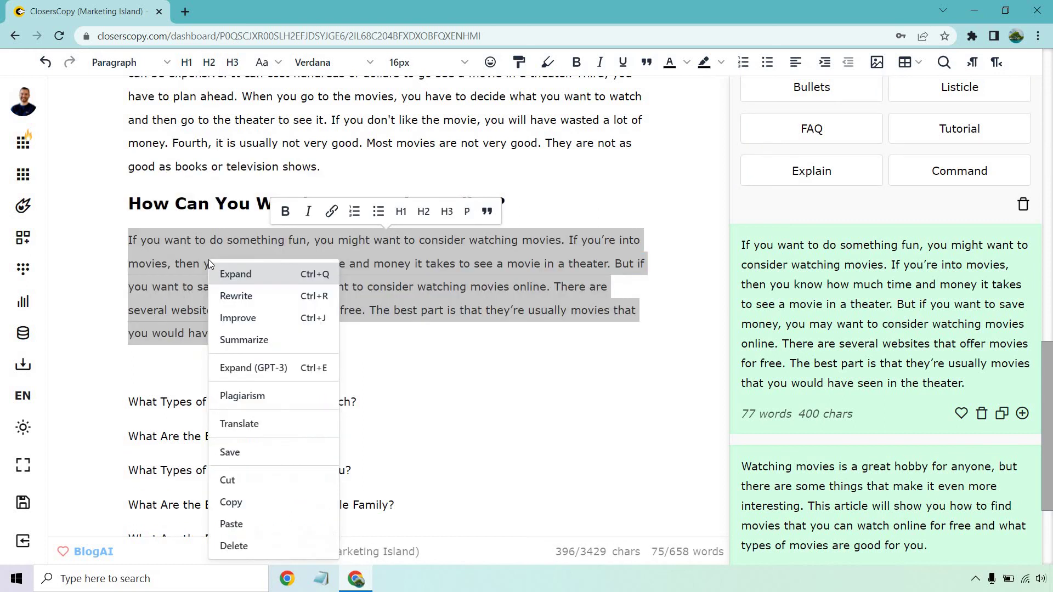
click(275, 285)
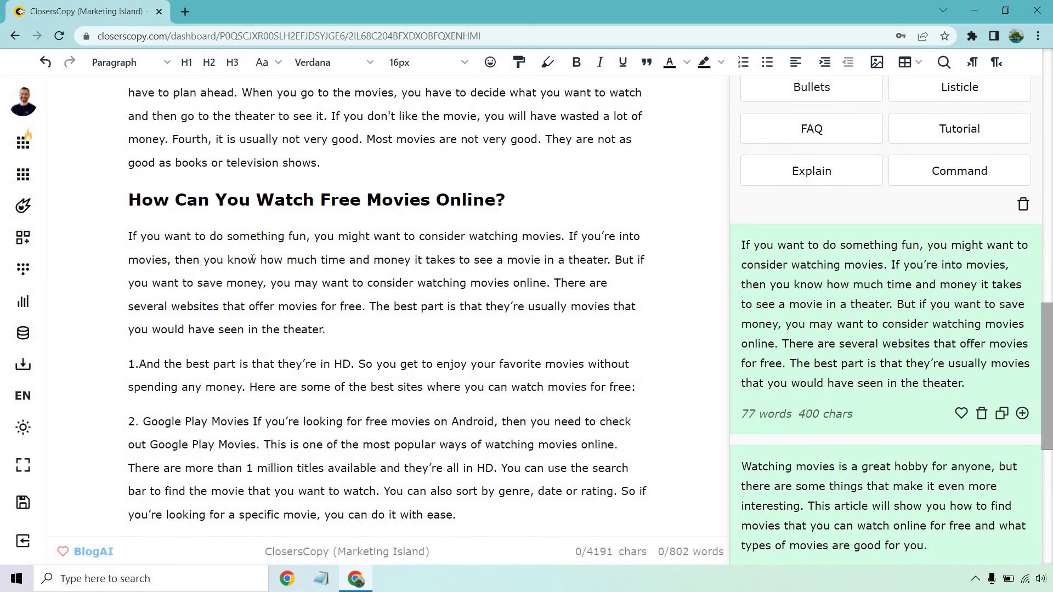
scroll(328, 242, down, 1)
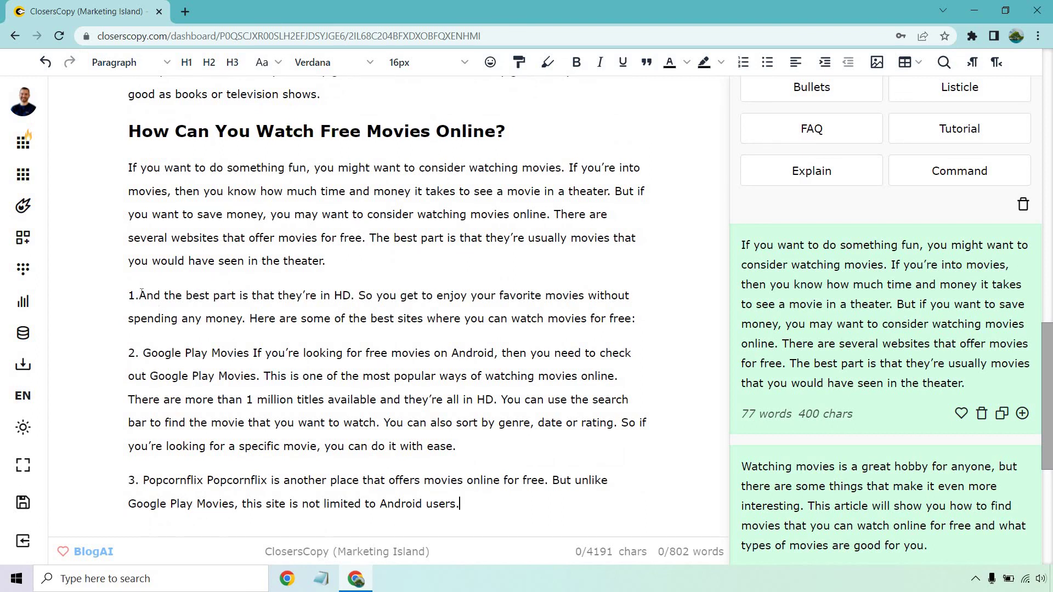
drag(137, 296, 127, 298)
click(206, 296)
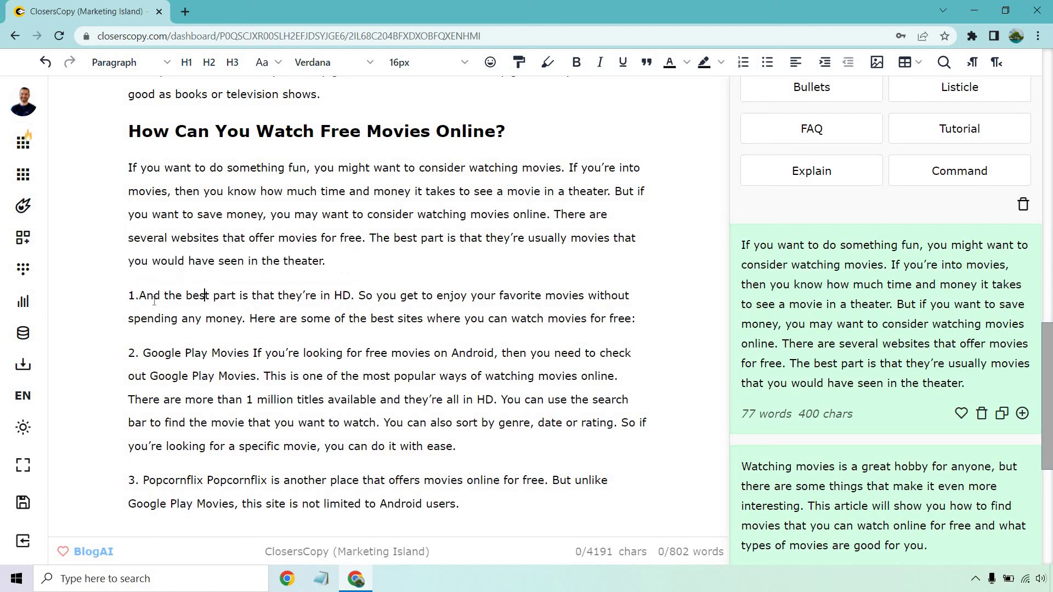
- End the intro with 'Aside from that, here are some benefits and websites for watching movies free online.'
click(361, 259)
text(Aside from that, )
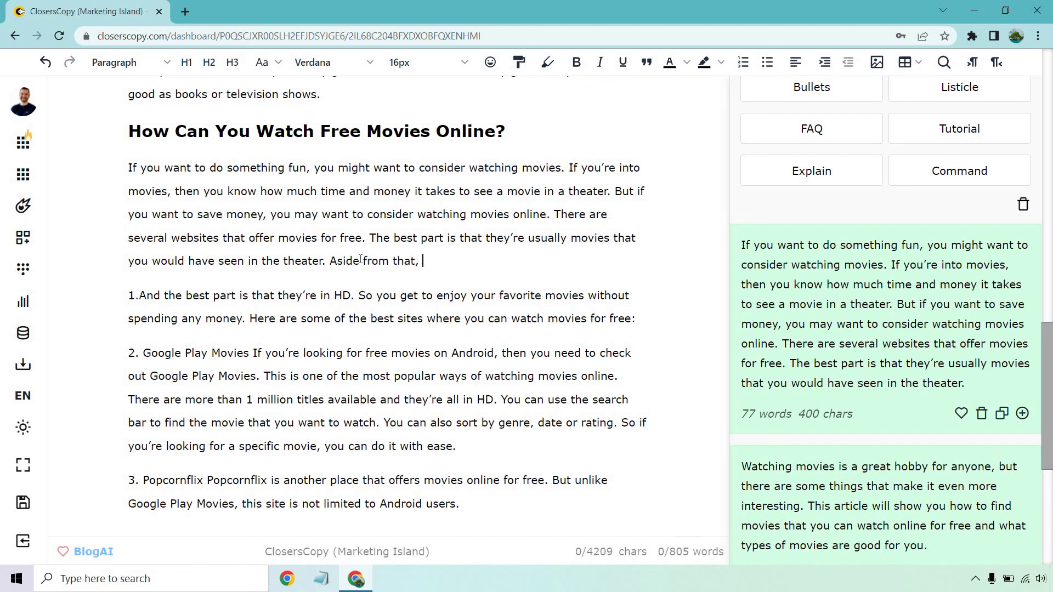
text(here are some benefits and websit)
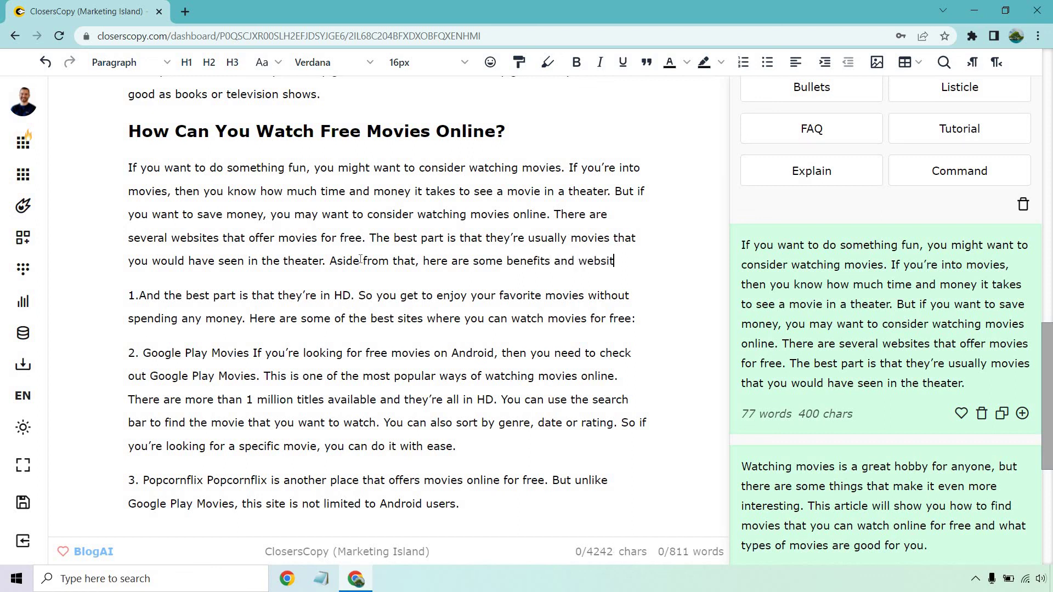
text(es)
text( for watching movi)
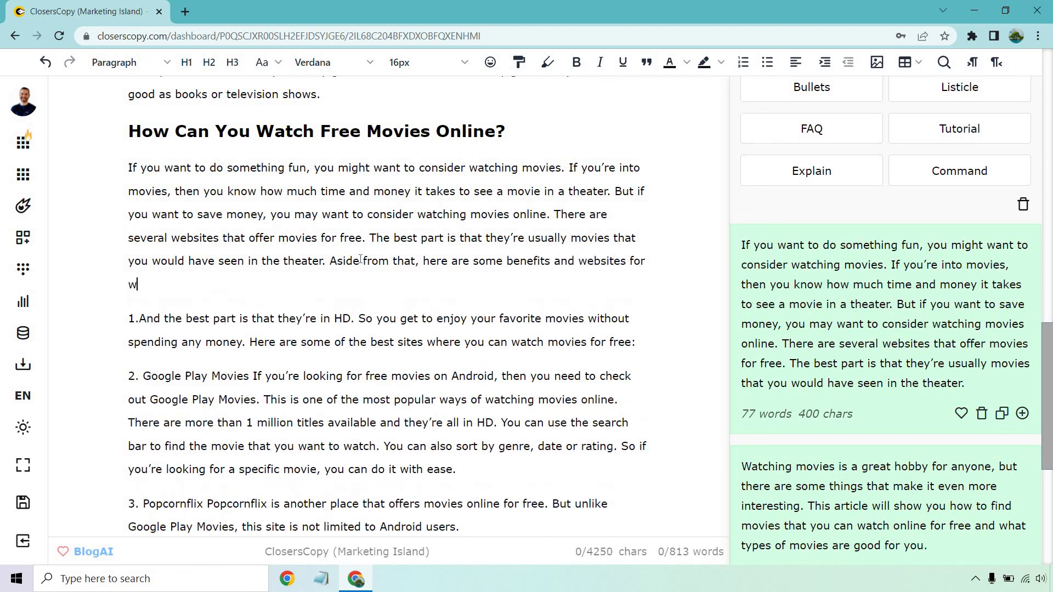
text(es free online.)
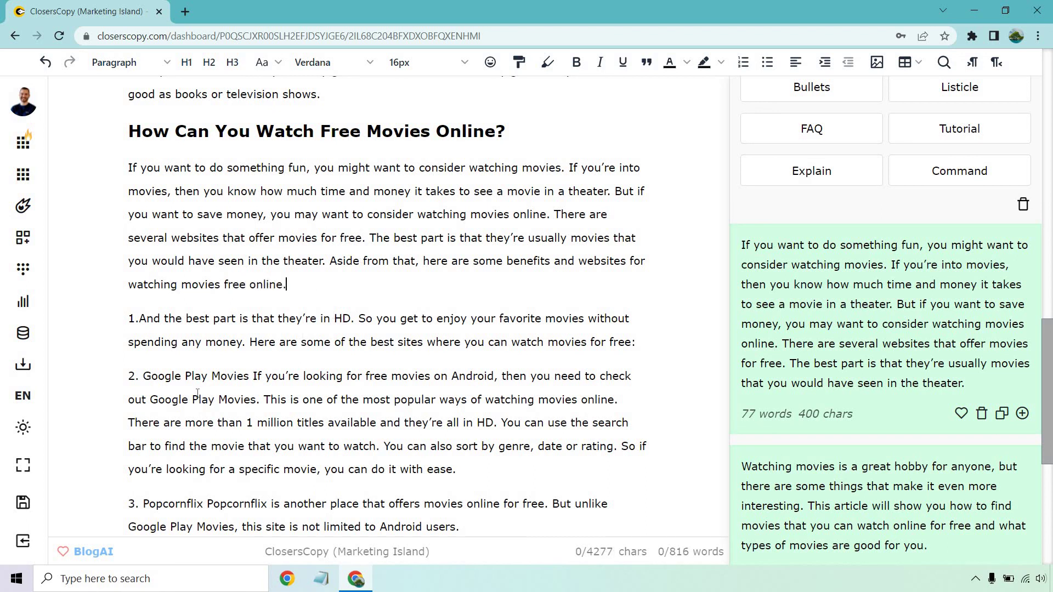
scroll(193, 366, down, 1)
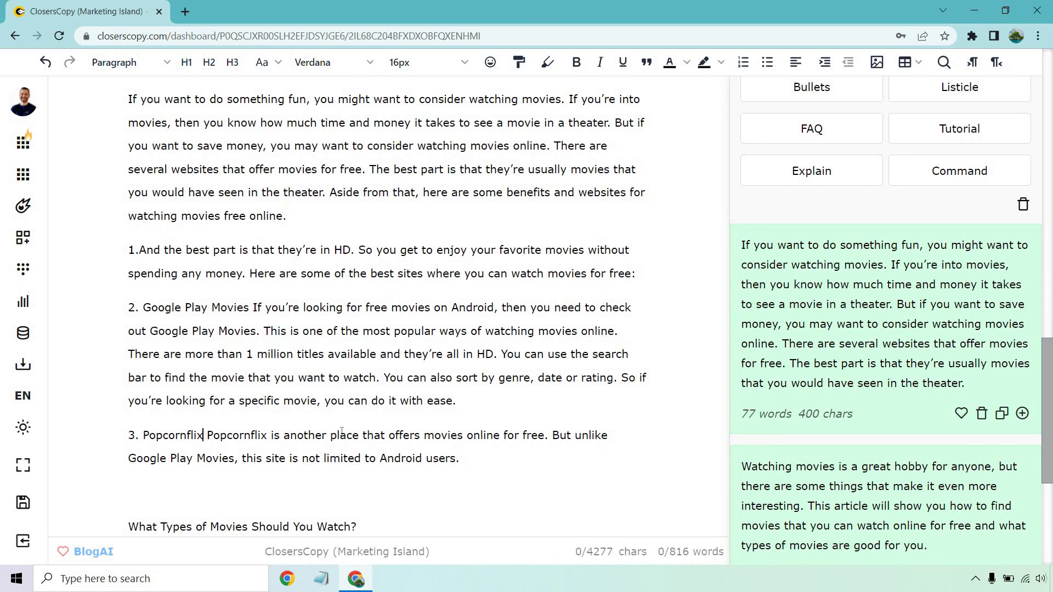
text(.)
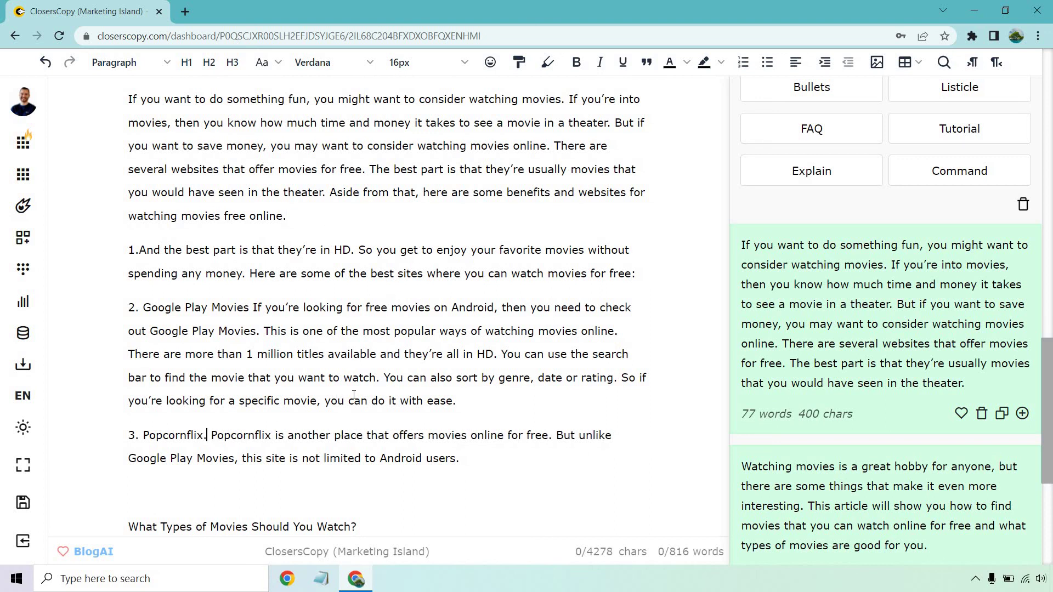
- Reword item 1's opener to 'You can watch them in HD' and remove its list number
scroll(349, 313, up, 1)
drag(352, 317, 143, 308)
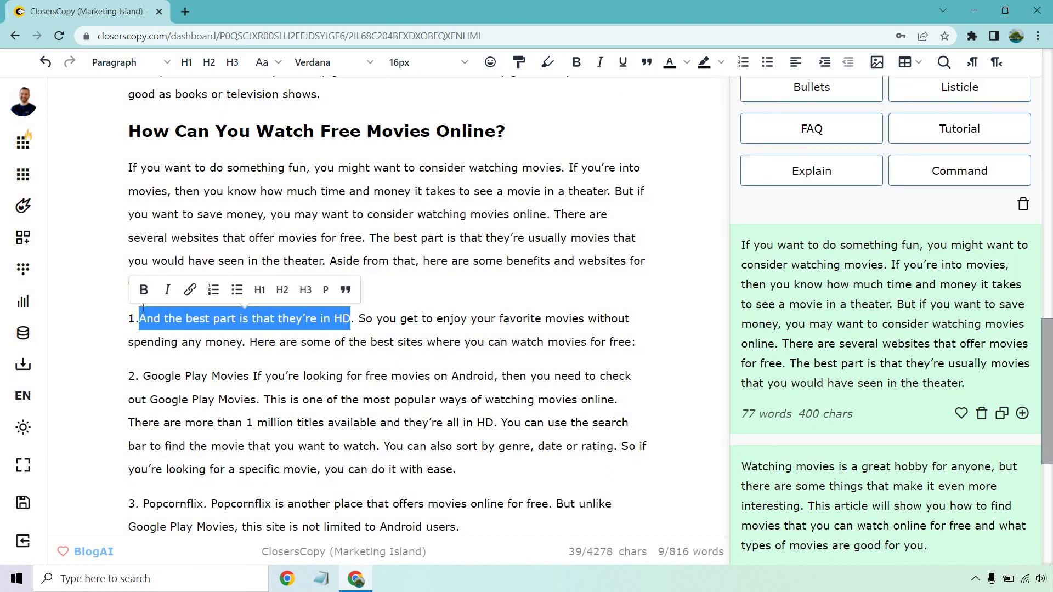
text(You can watch)
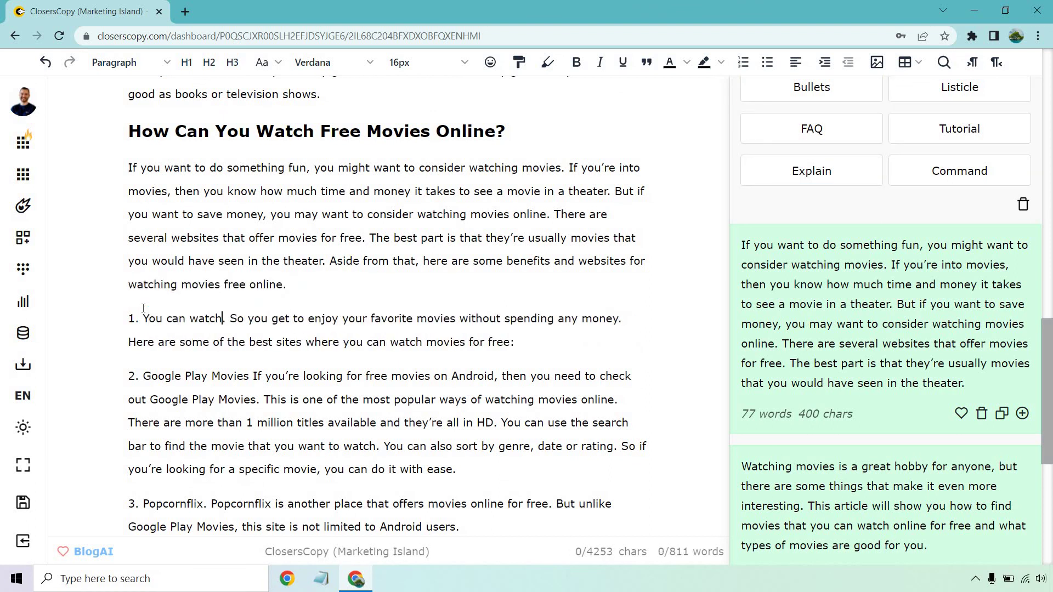
text( them in HD)
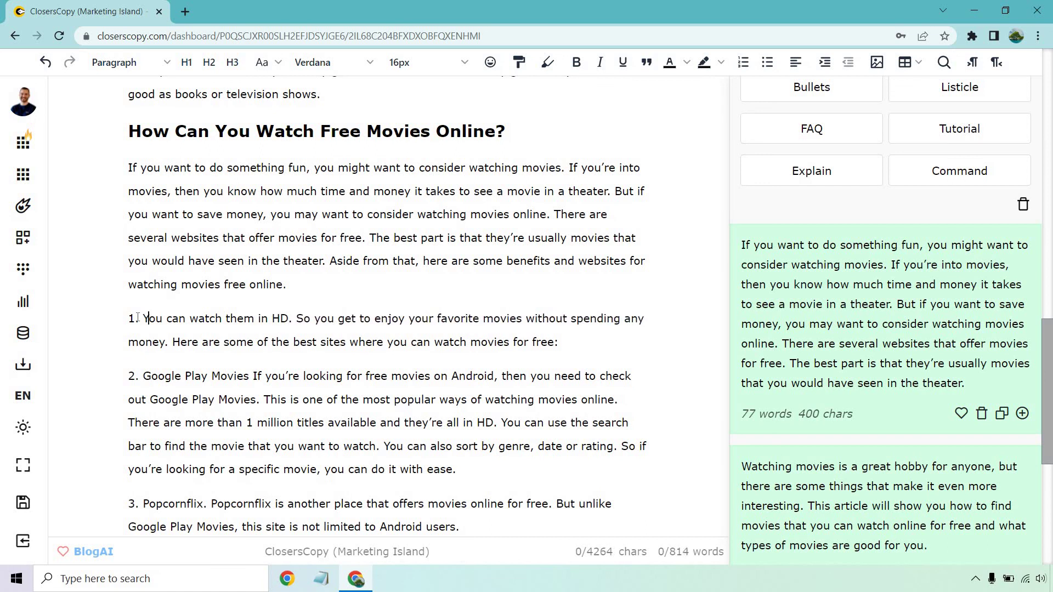
drag(147, 316, 123, 319)
text(Y)
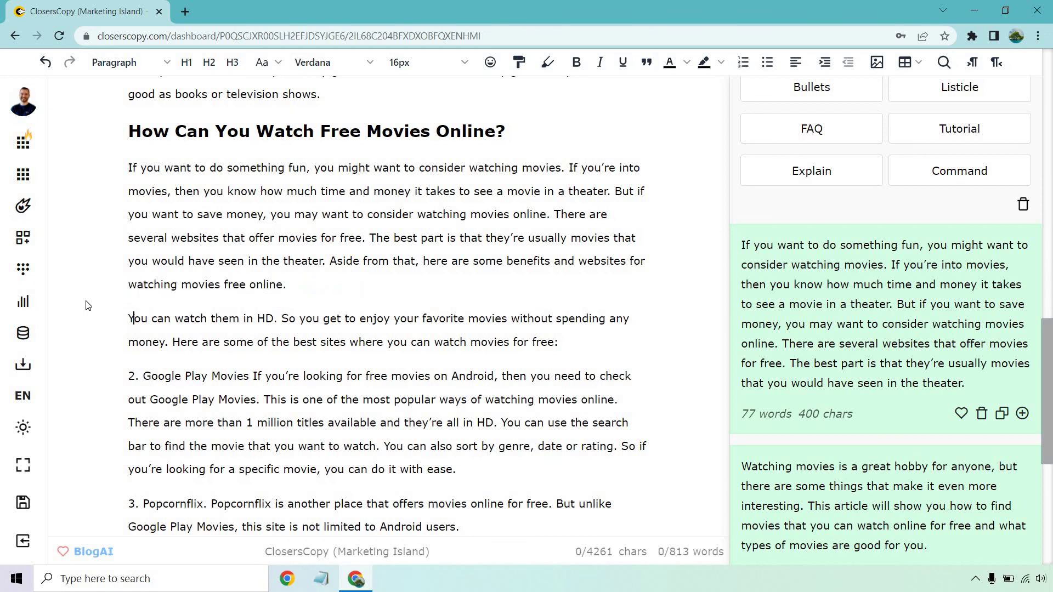
scroll(390, 344, down, 1)
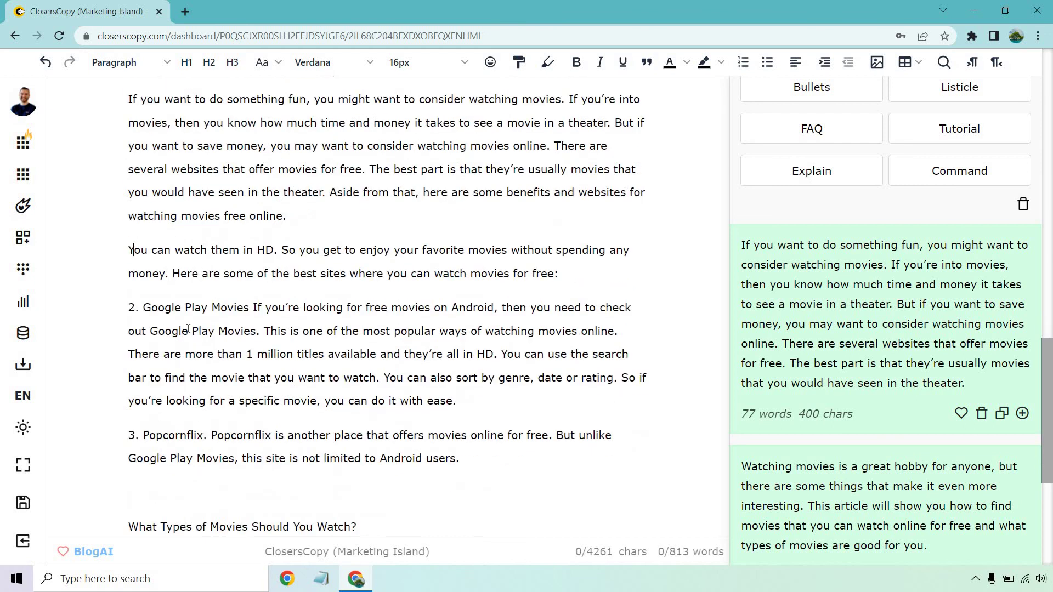
- Renumber Google Play Movies as 1 and Popcornflix as 2
double_click(132, 307)
text(1)
double_click(133, 435)
text(2)
scroll(479, 248, up, 2)
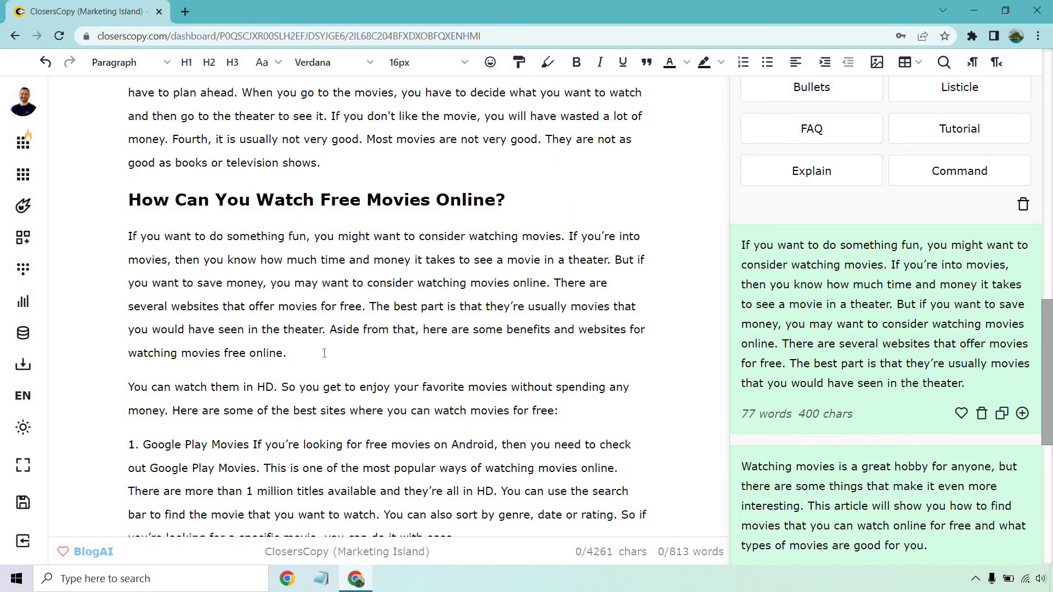
- Replace the 'Aside from that' sentence with 'Also, you can watch them in HD' joined to the paragraph
drag(324, 353, 329, 329)
key(BackSpace)
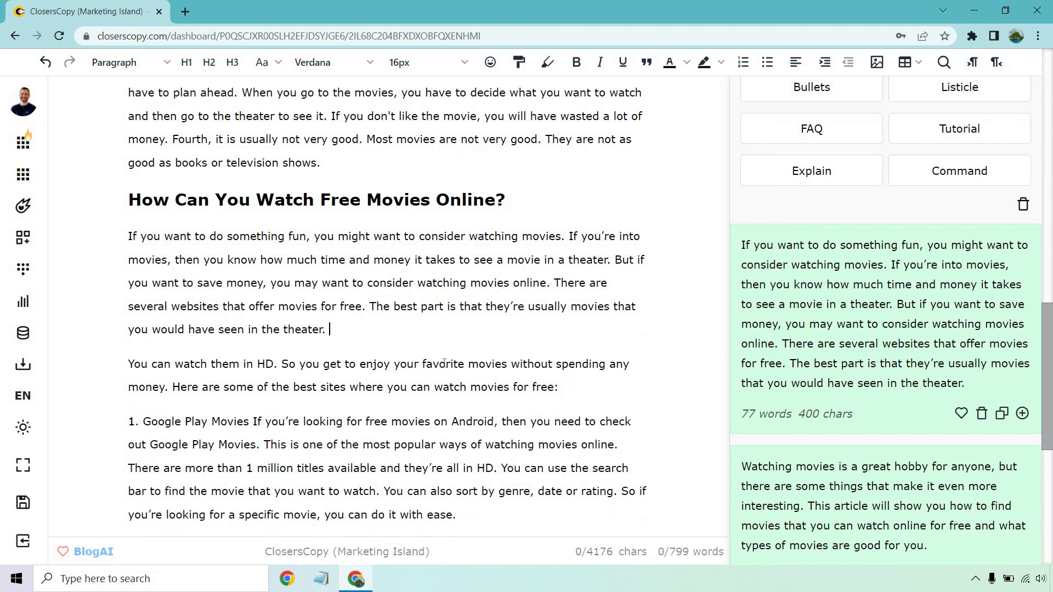
text(Also,)
key(Delete)
key(Delete)
text(y)
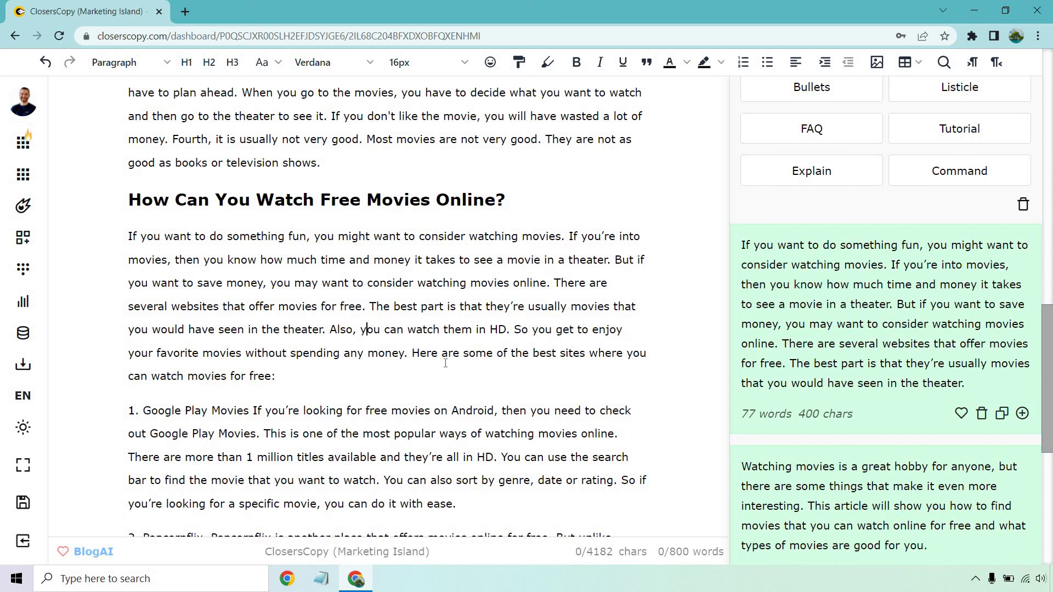
- Change 'them' to 'these movies' and delete the blank line after the Popcornflix entry
double_click(460, 328)
text(these mov)
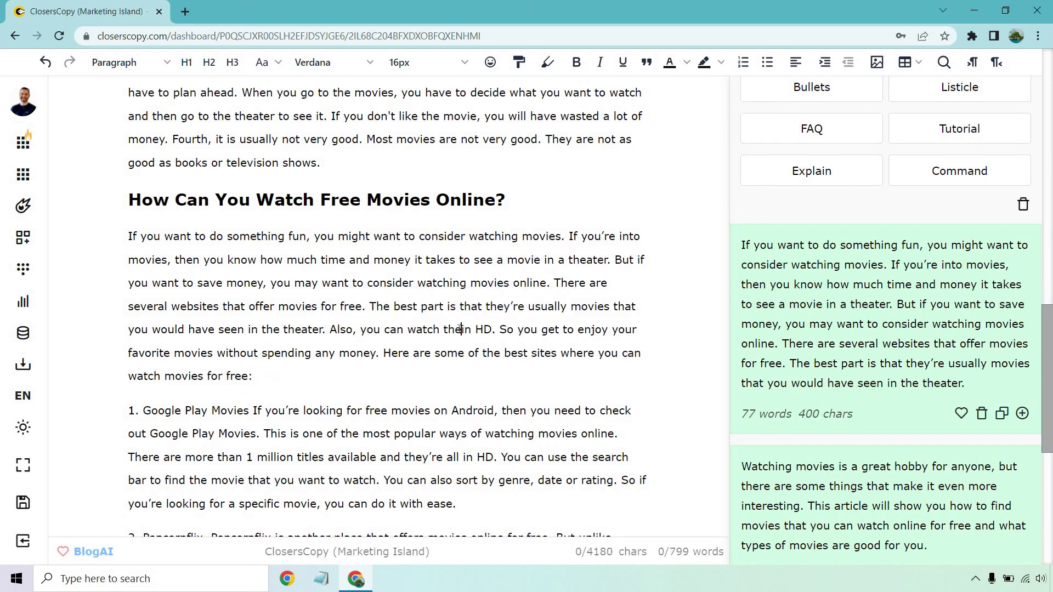
text(ies)
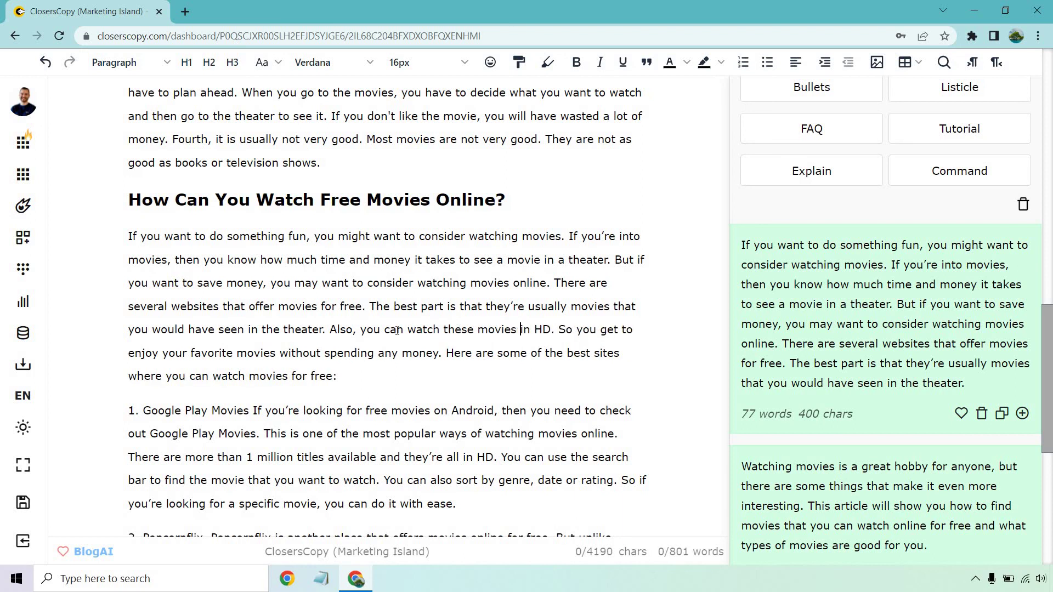
scroll(396, 331, down, 1)
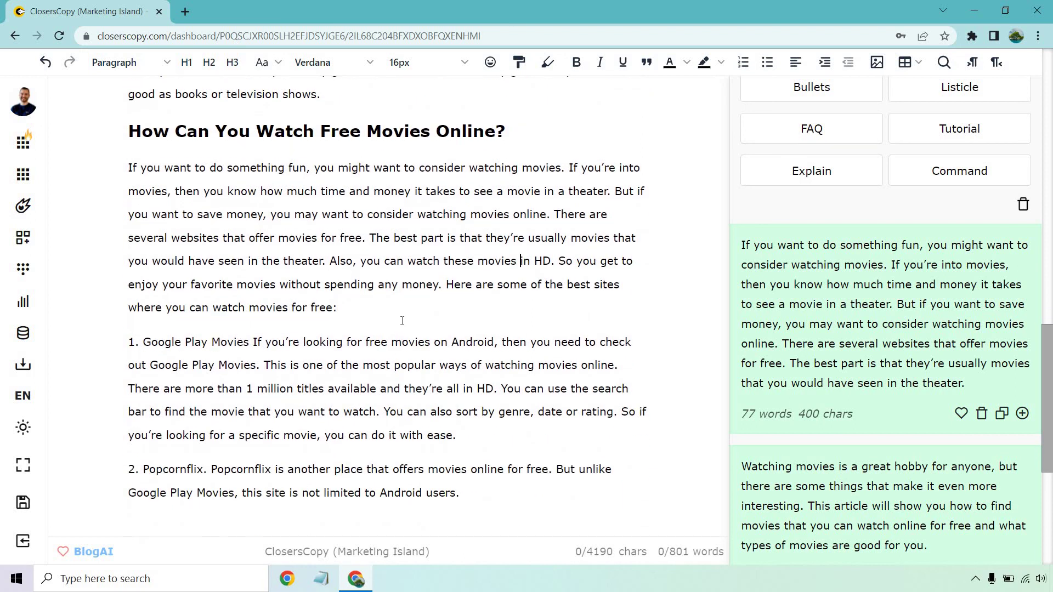
scroll(402, 320, down, 2)
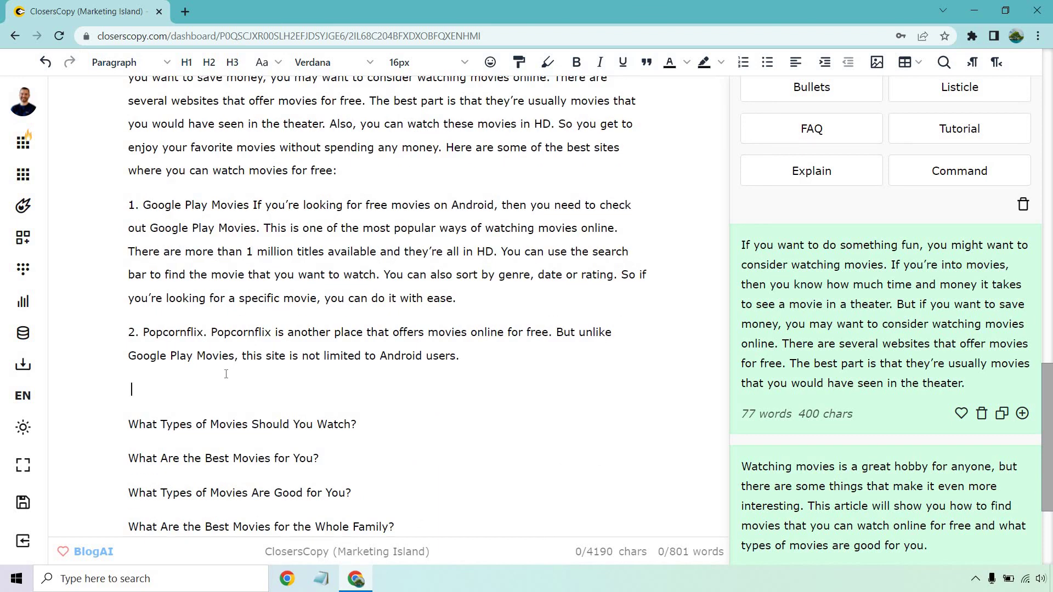
key(BackSpace)
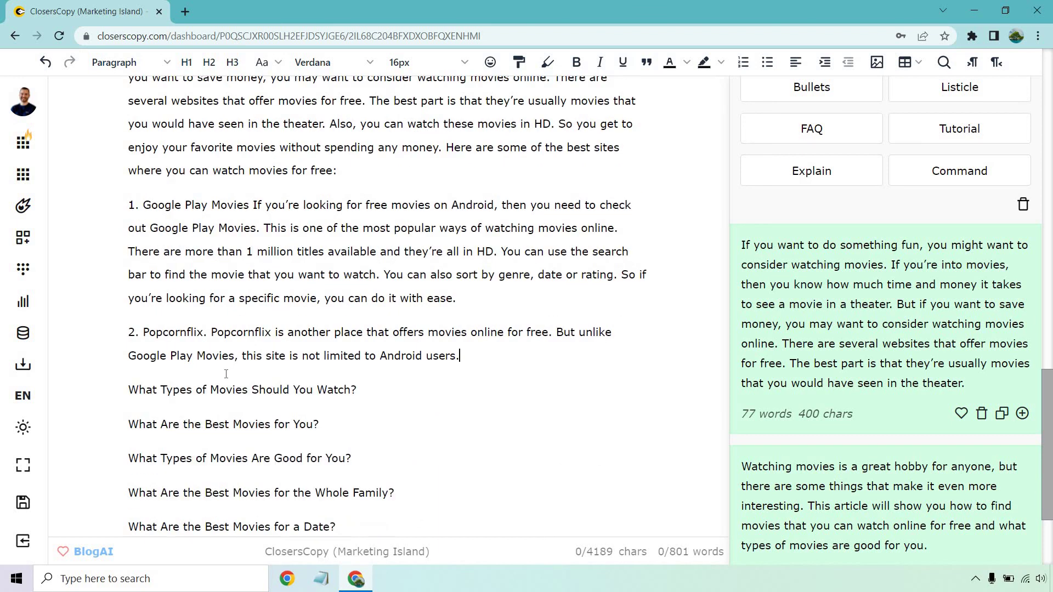
- Reword the 'Best Movies for You?' heading to 'What Are the Best Movie Genres For The Whole Family?'
scroll(477, 261, down, 1)
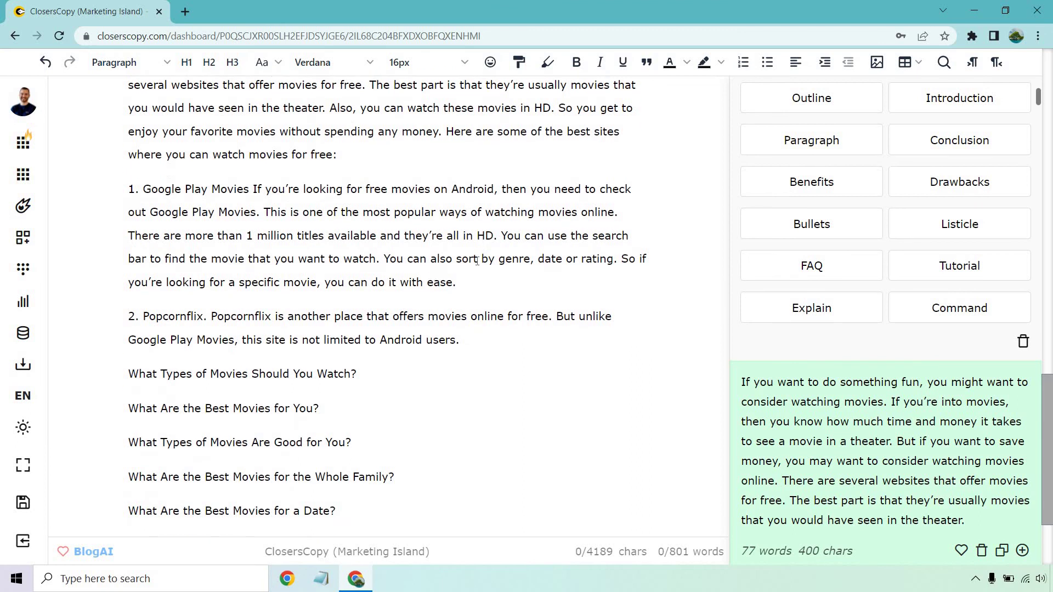
scroll(477, 261, down, 2)
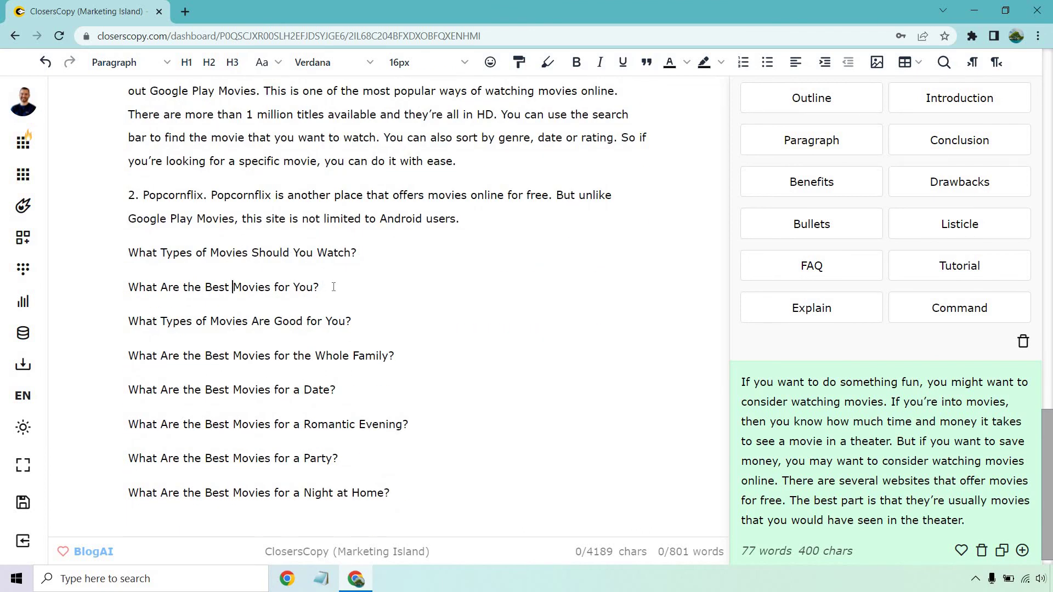
text(Movie Genr)
text(es Fo)
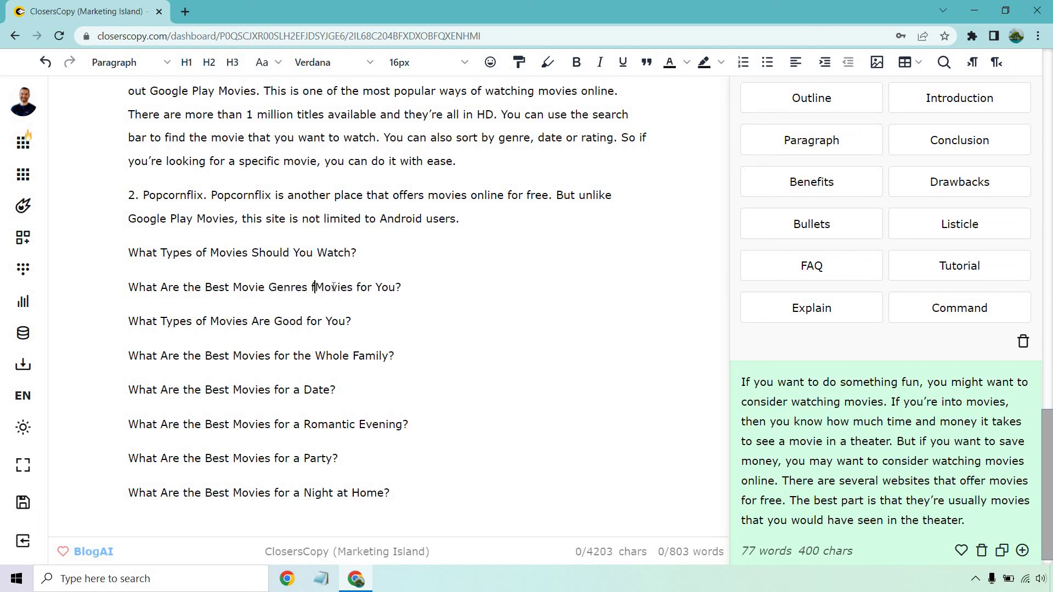
text(r The Whole)
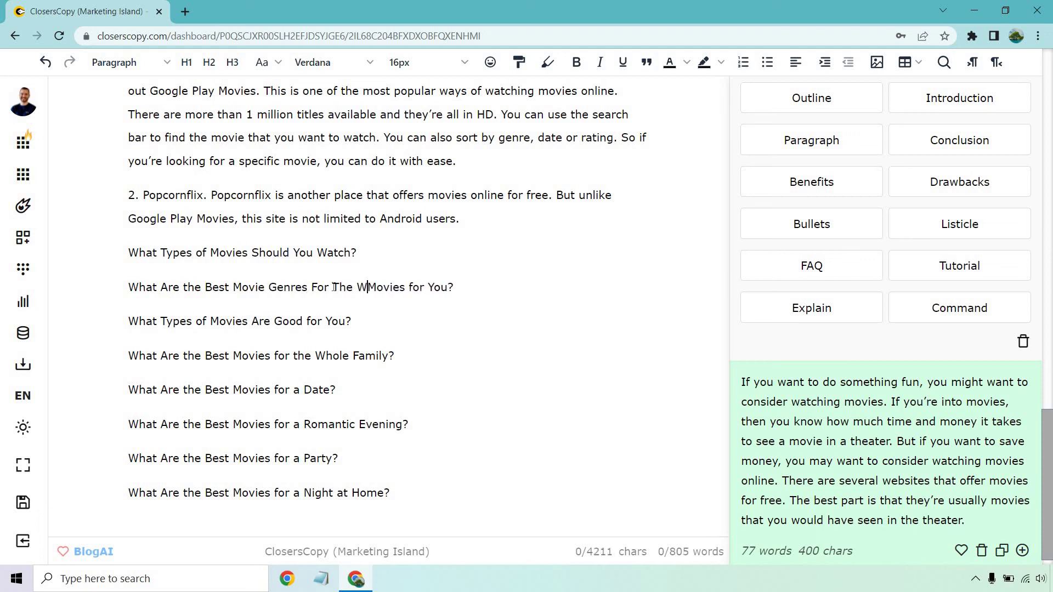
text( Family?)
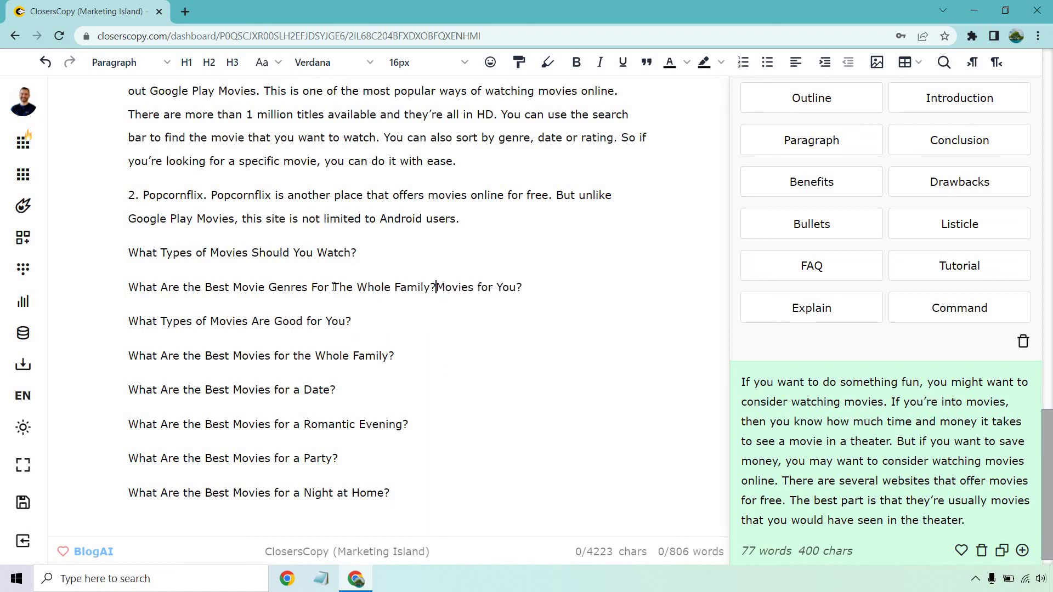
key(Delete)
key(Delete)
key(Delete)
key(Delete)
key(Delete)
key(Delete)
key(Delete)
key(Delete)
key(Delete)
key(Delete)
key(Delete)
key(Delete)
key(Delete)
key(Delete)
key(Delete)
- Delete the 'What Types of Movies Should You Watch?' line and select the Whole Family heading
triple_click(112, 252)
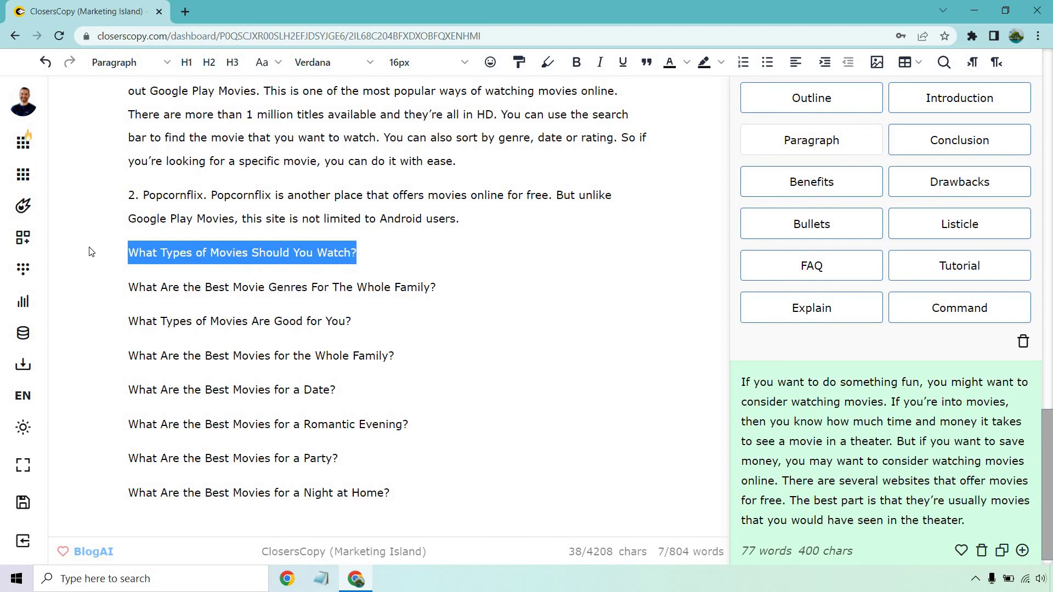
key(BackSpace)
key(BackSpace)
triple_click(107, 264)
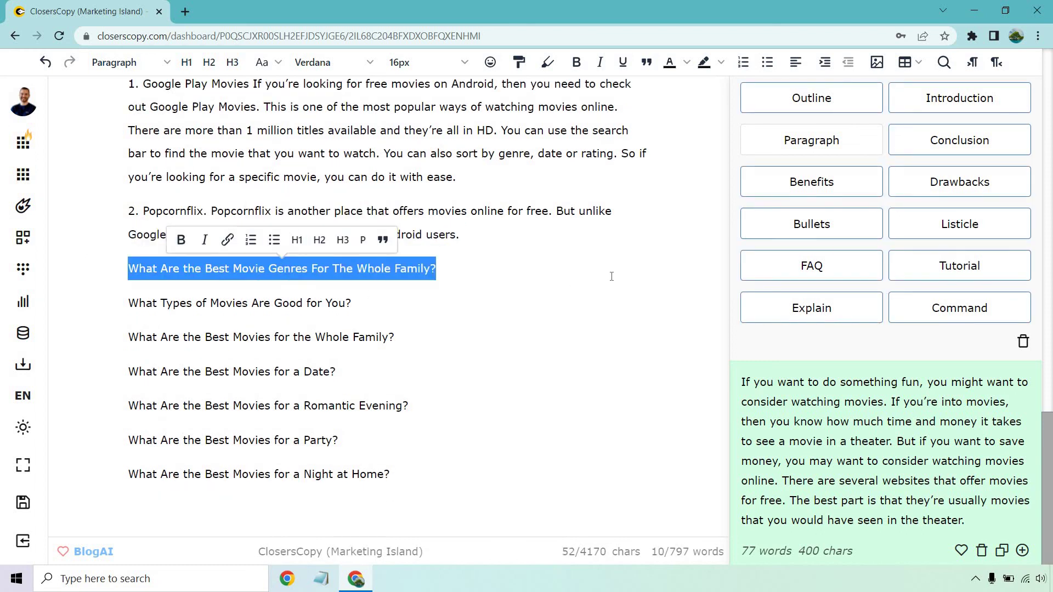
- Generate a listicle for the Whole Family heading, read through the movie suggestions, and return to the article
scroll(1006, 242, up, 3)
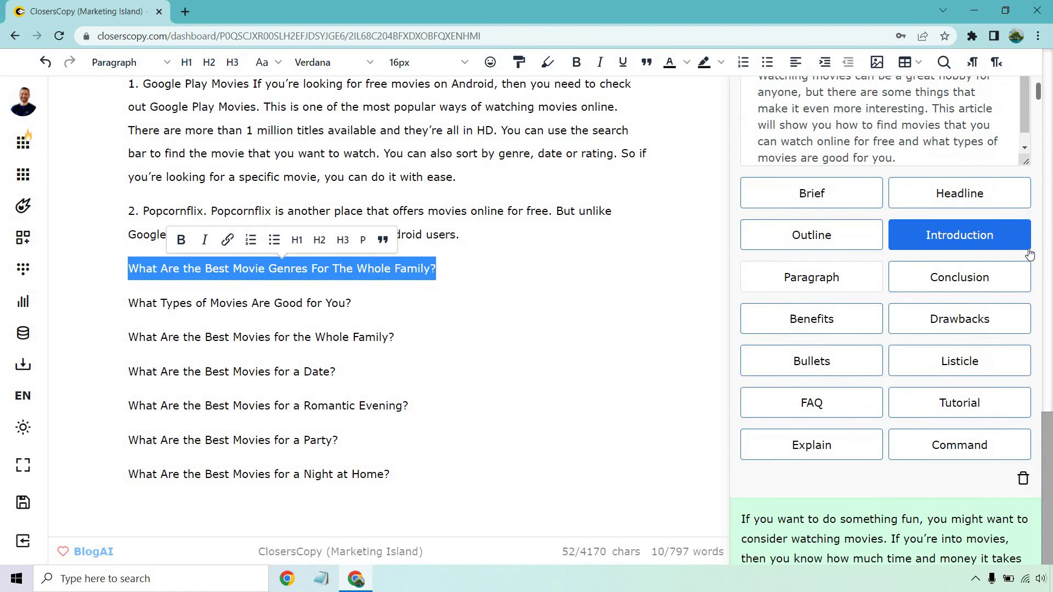
click(996, 367)
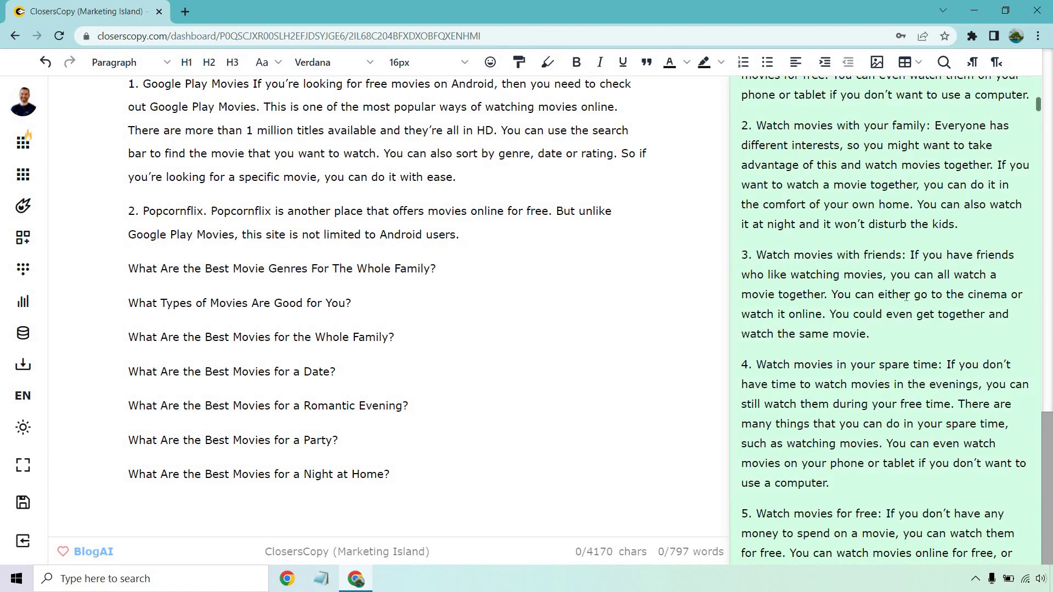
scroll(906, 297, up, 4)
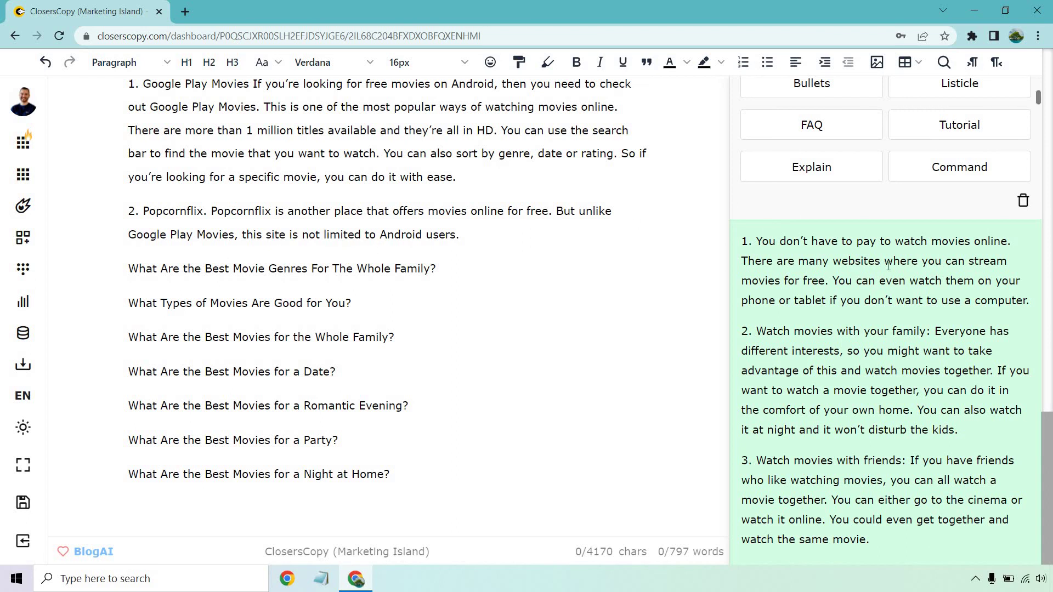
scroll(890, 266, down, 3)
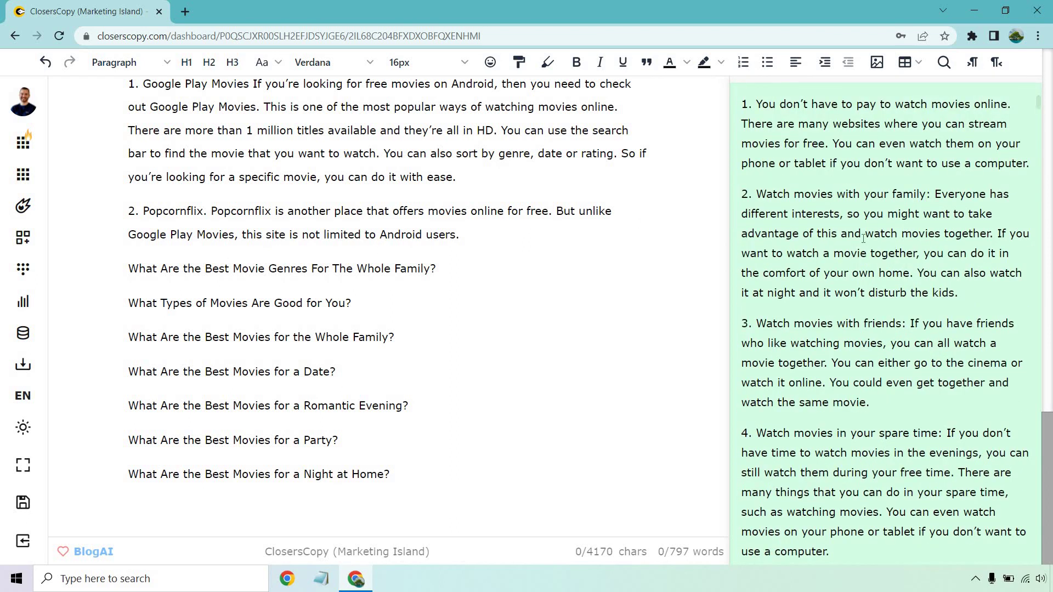
scroll(863, 239, down, 8)
scroll(863, 239, down, 3)
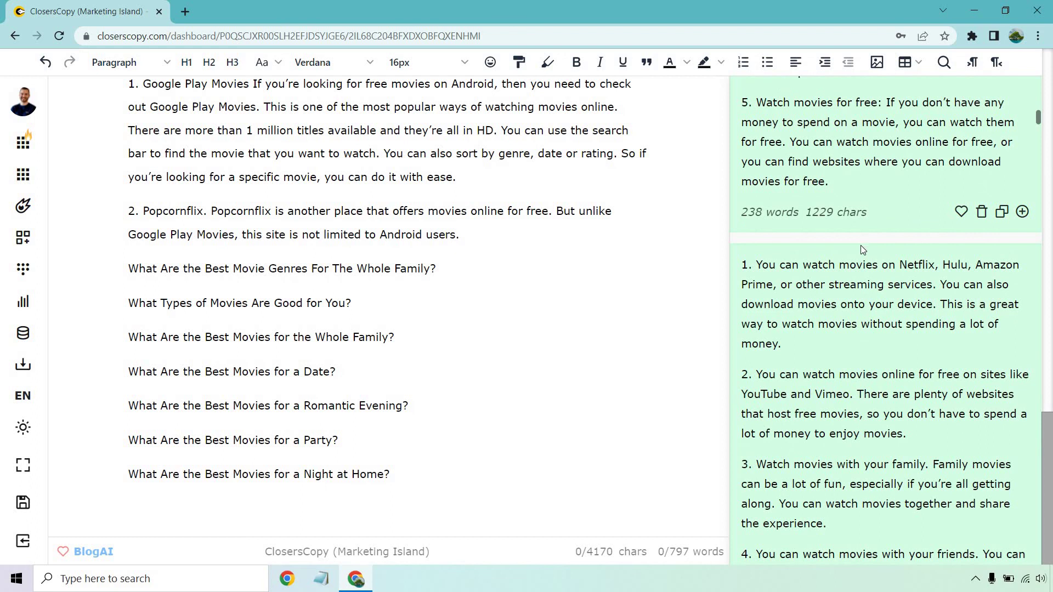
scroll(844, 244, down, 9)
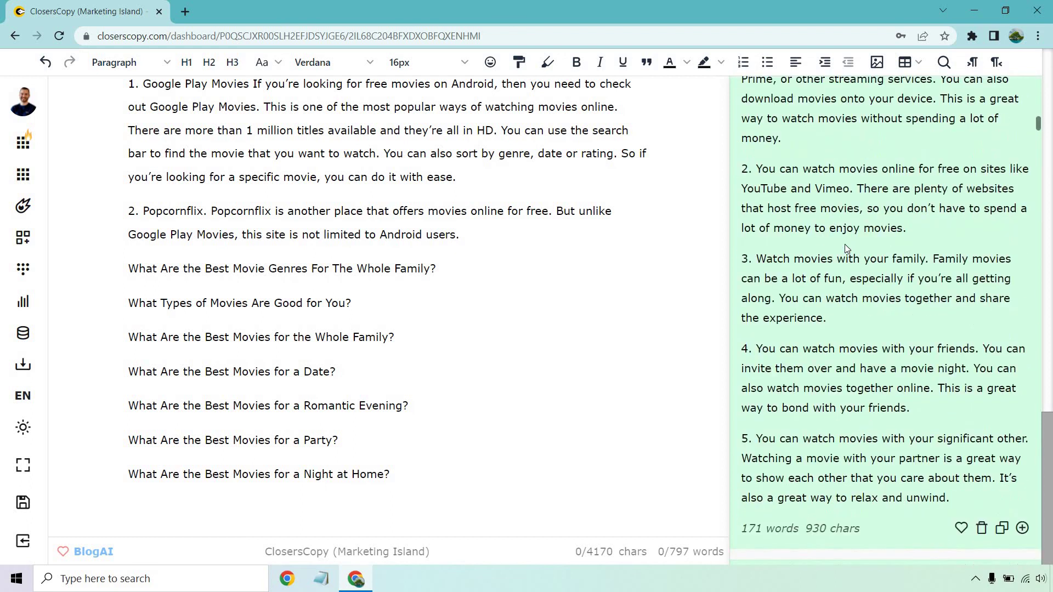
scroll(827, 281, down, 3)
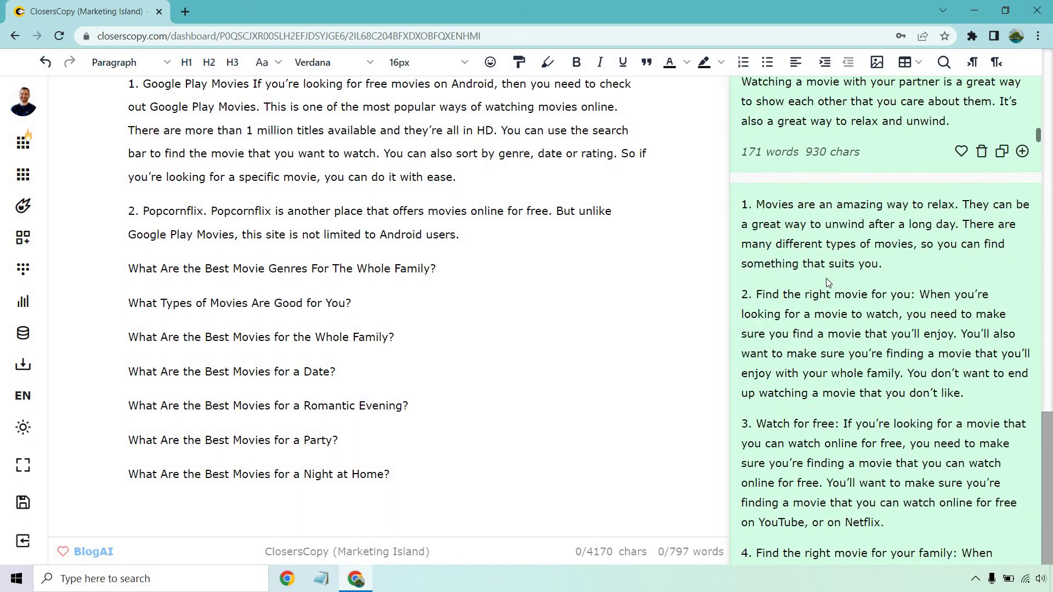
scroll(829, 277, down, 4)
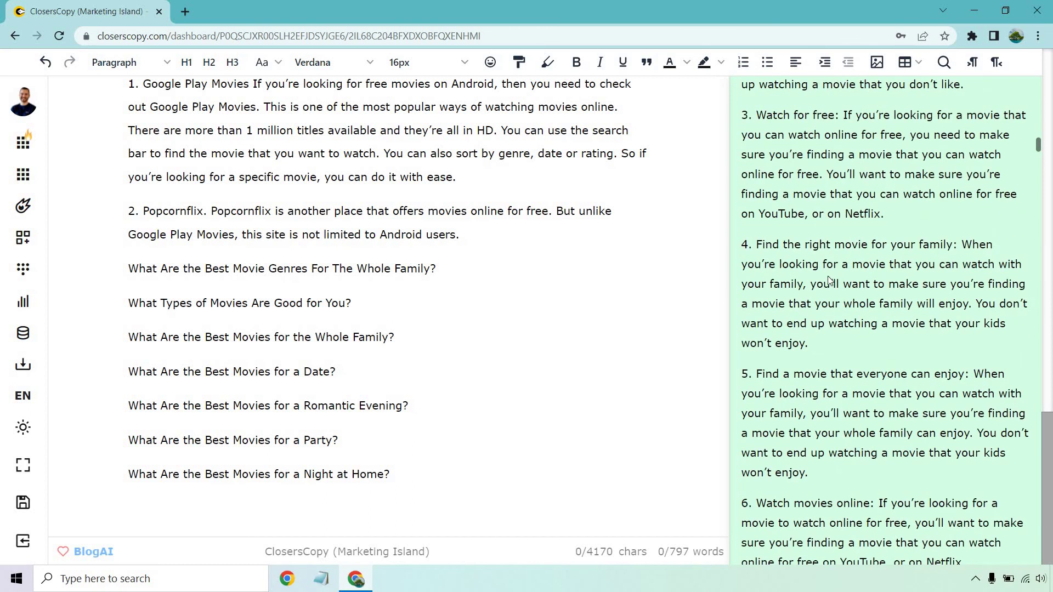
scroll(828, 275, down, 8)
scroll(828, 298, down, 4)
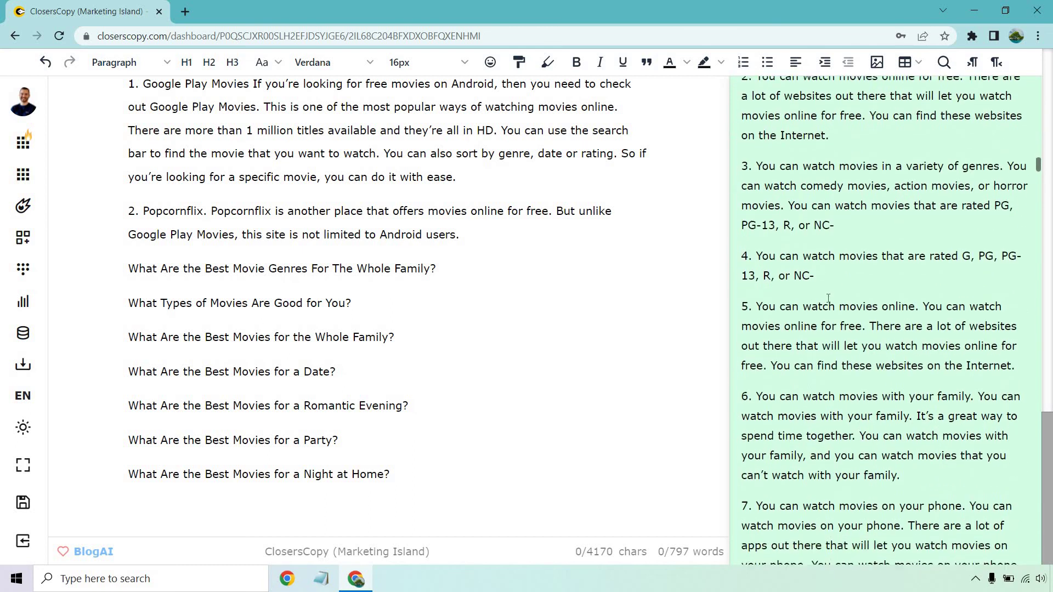
scroll(828, 297, down, 2)
scroll(828, 281, up, 4)
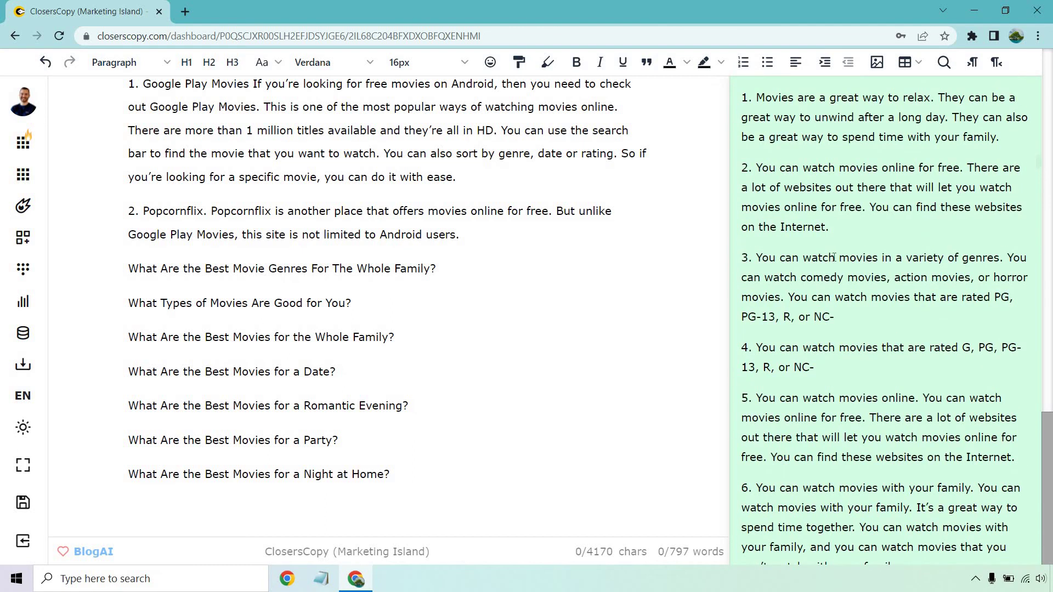
scroll(831, 257, down, 12)
scroll(834, 257, down, 3)
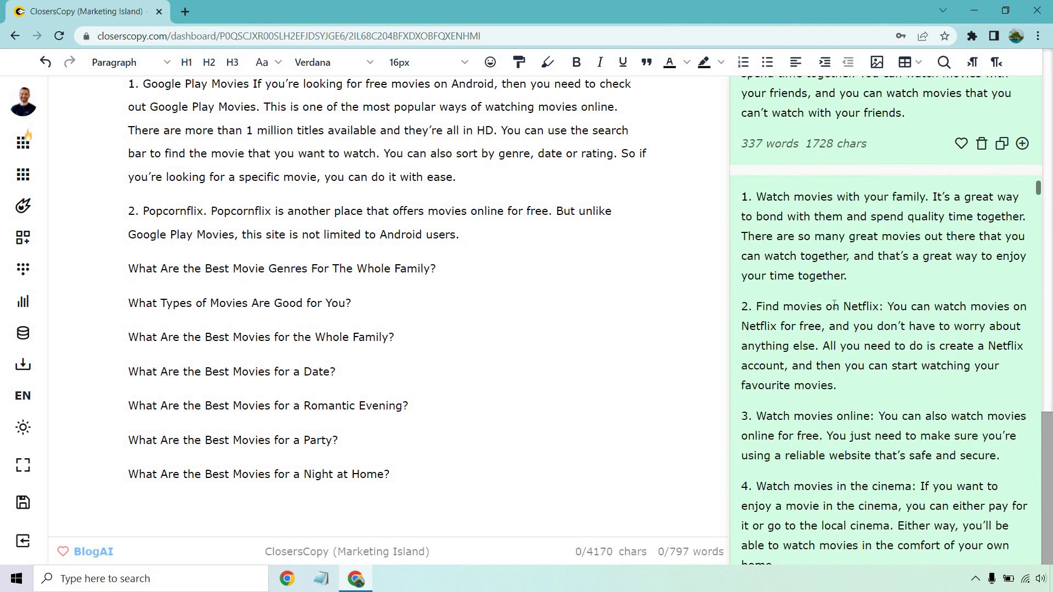
scroll(834, 304, down, 3)
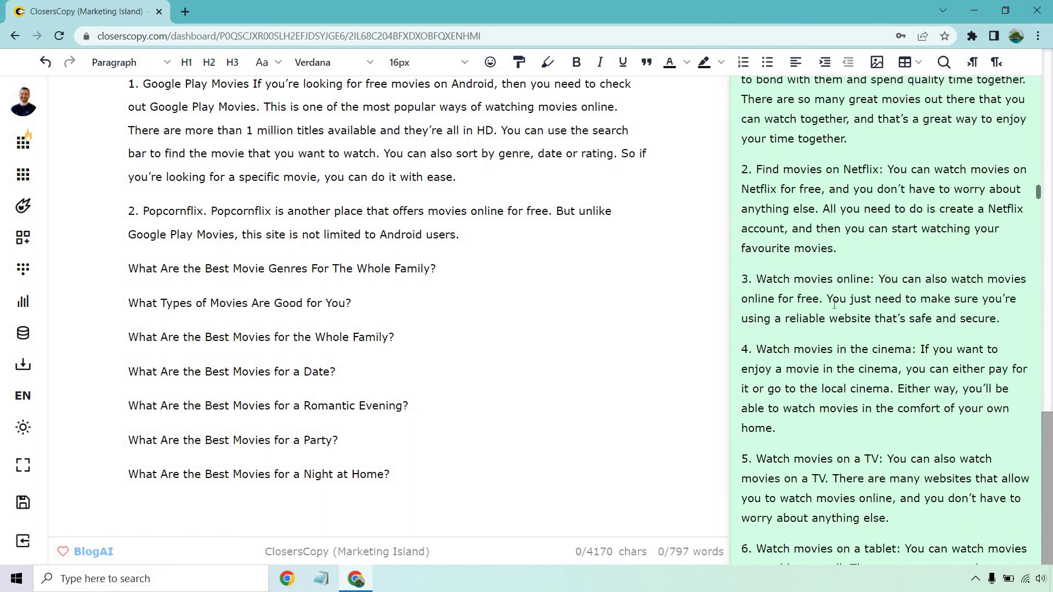
scroll(834, 304, down, 7)
click(650, 296)
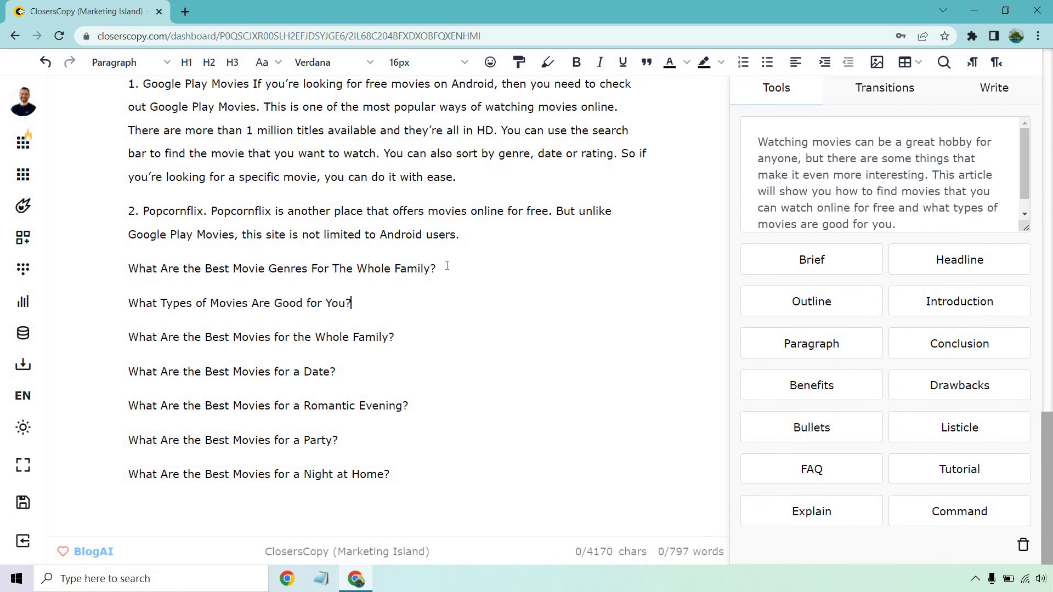
- Replace the Longform prompt with 'Some of the best movie genres to watch with the entire family'
drag(436, 268, 116, 273)
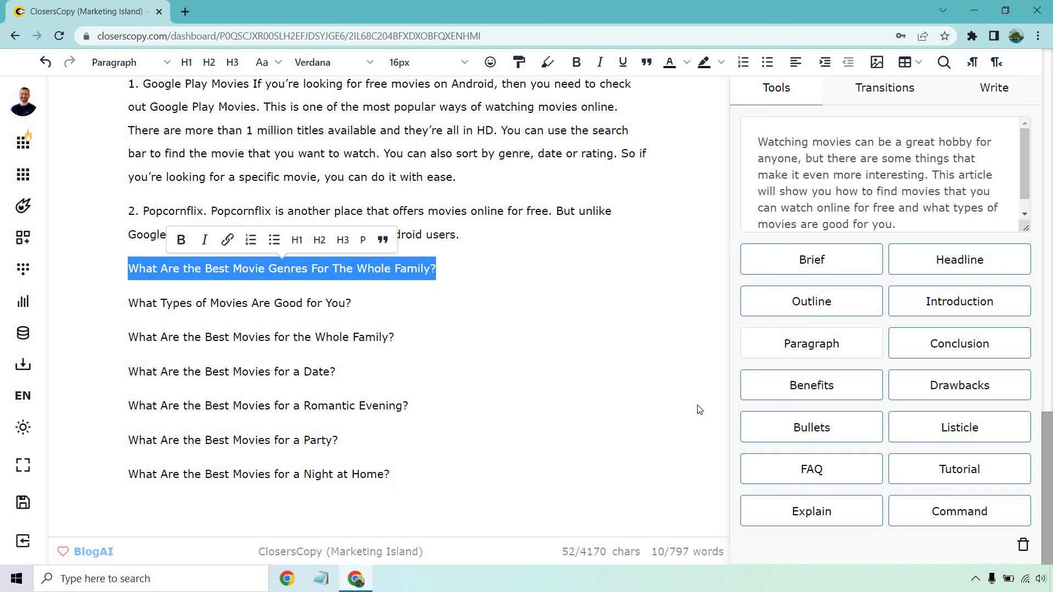
click(766, 428)
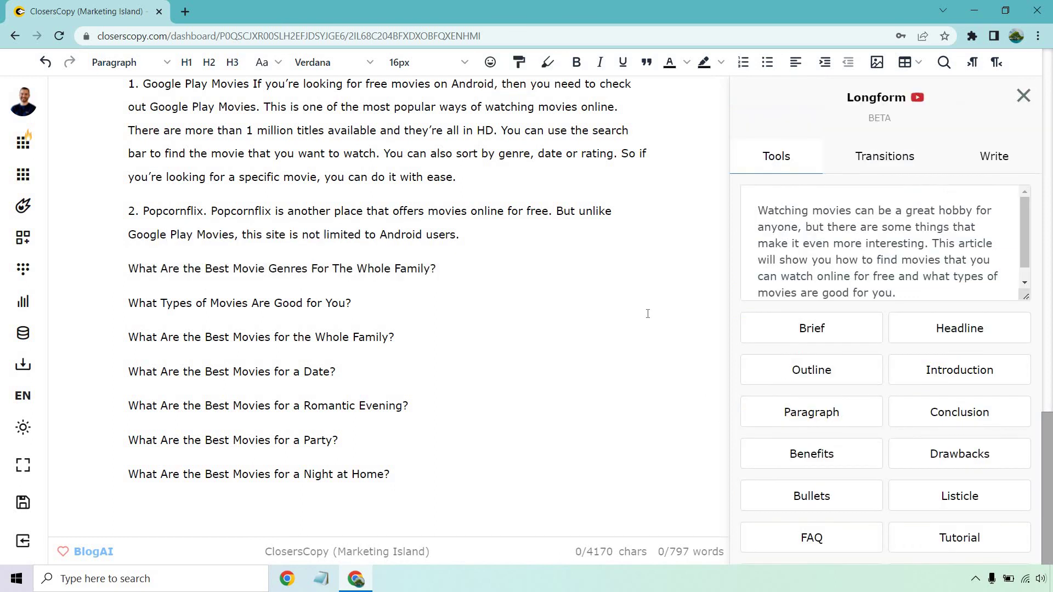
click(806, 253)
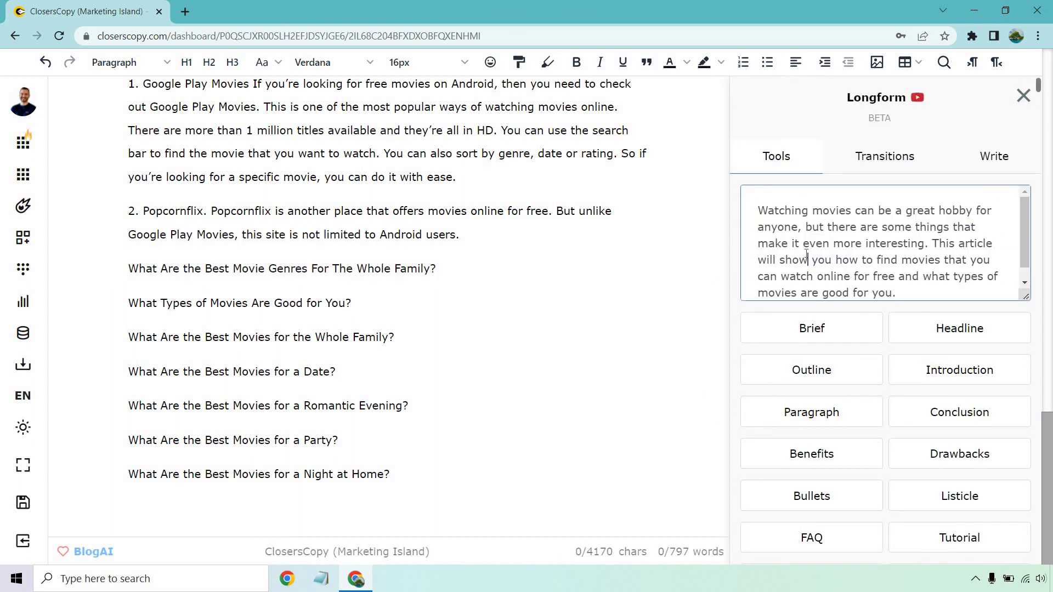
key(ctrl+a)
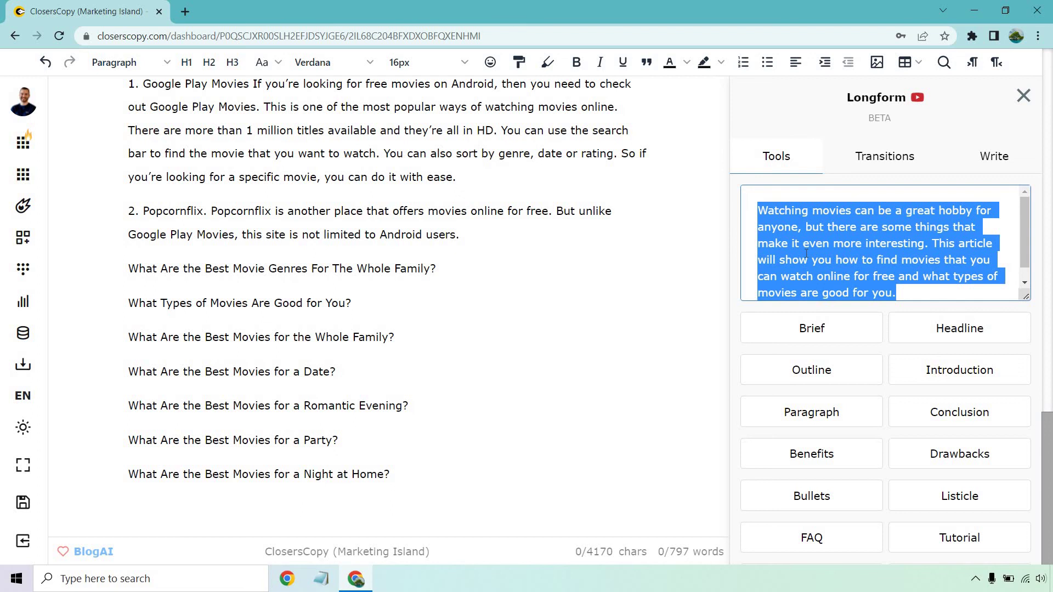
text(Some of the best )
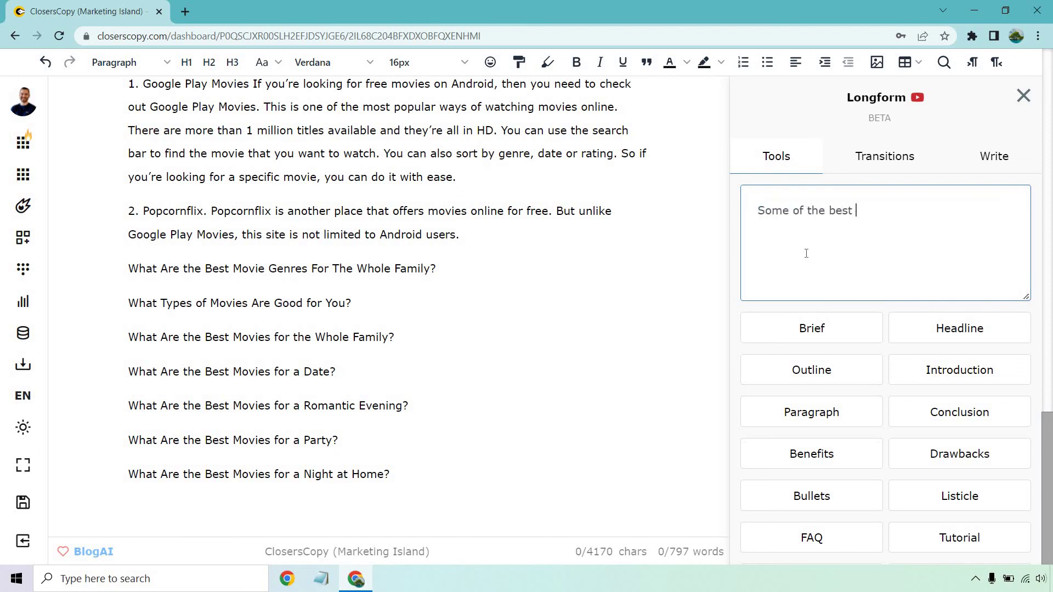
text(movie genres to watch with the )
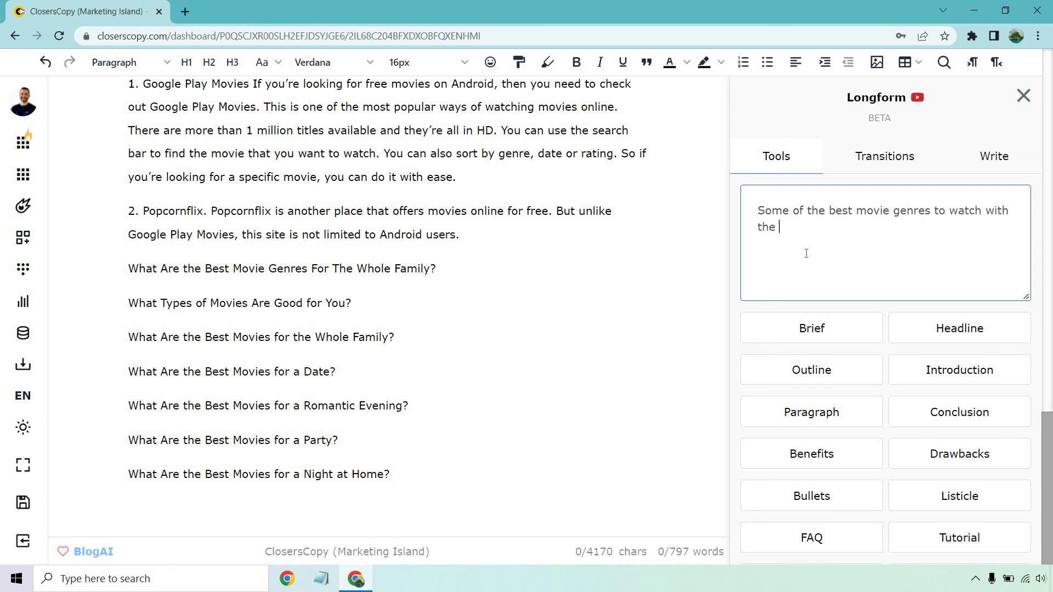
text(entire family)
drag(436, 269, 127, 268)
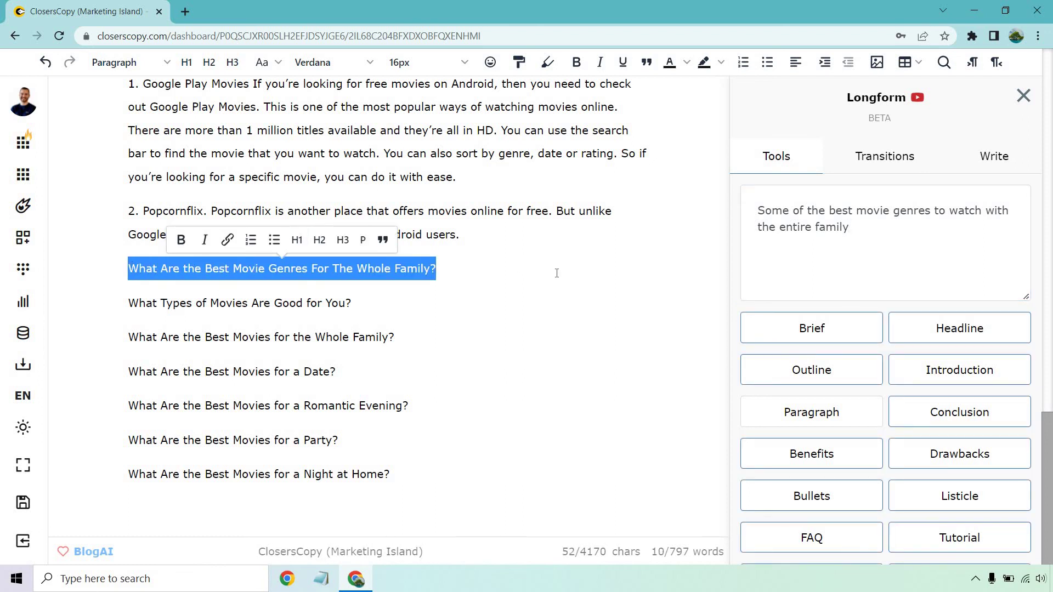
- Run Listicle on the family-genres heading for a numbered genre list, then select the prompt text
scroll(879, 348, down, 2)
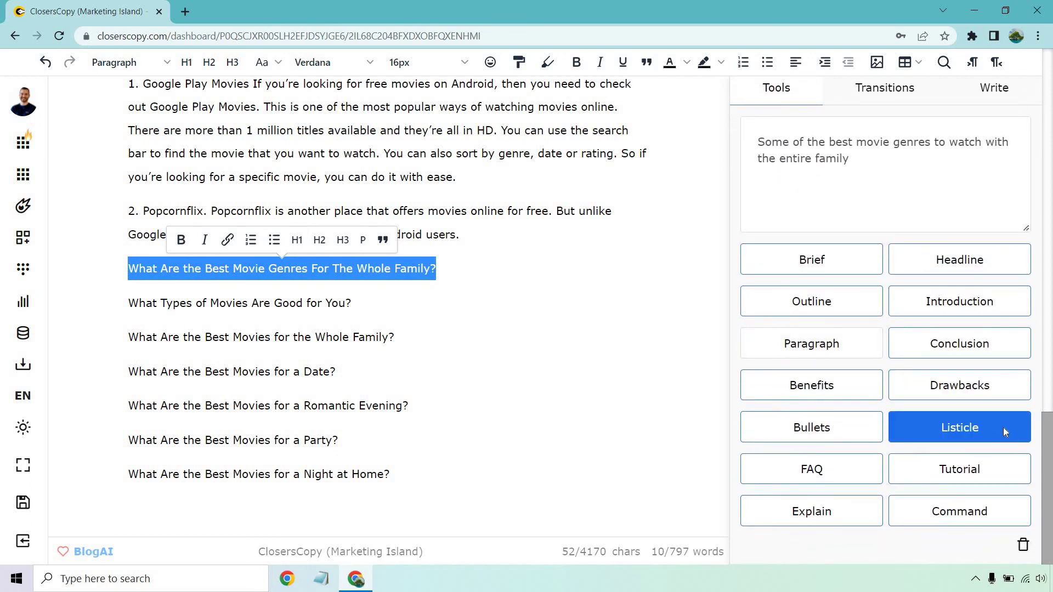
click(1002, 427)
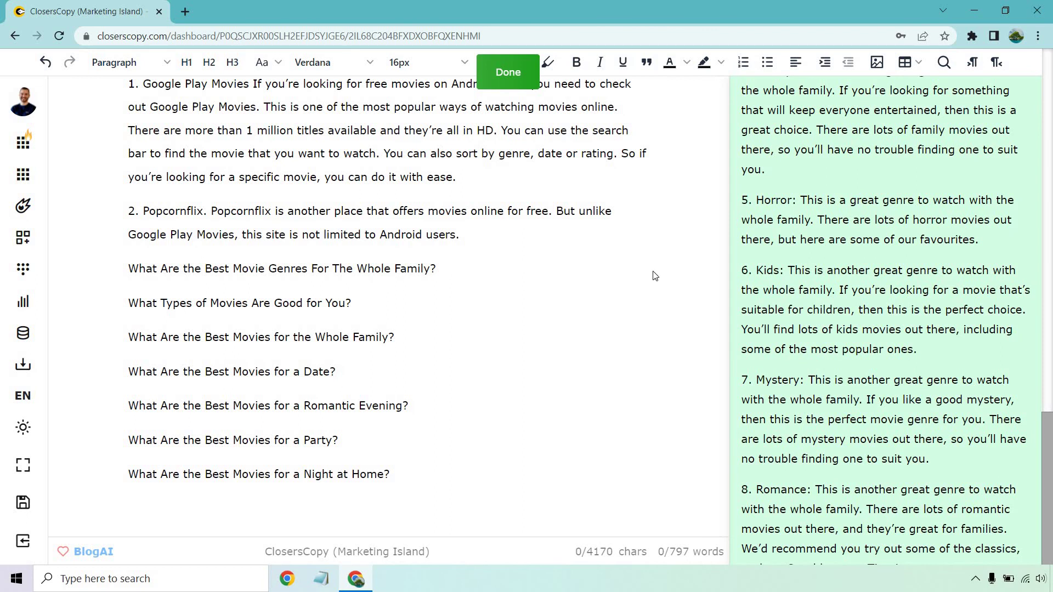
scroll(915, 313, up, 10)
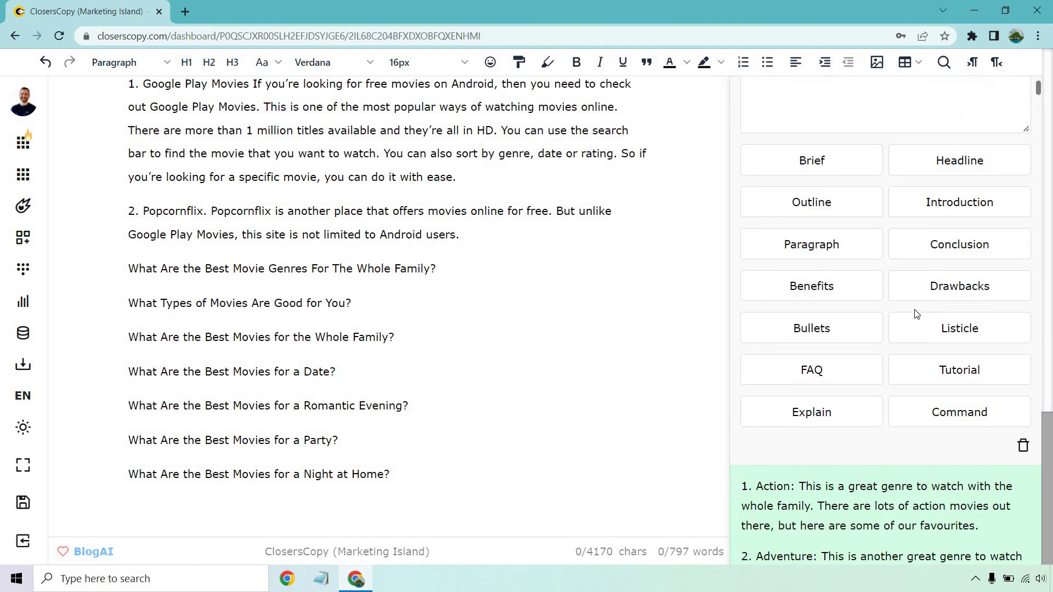
scroll(915, 314, up, 3)
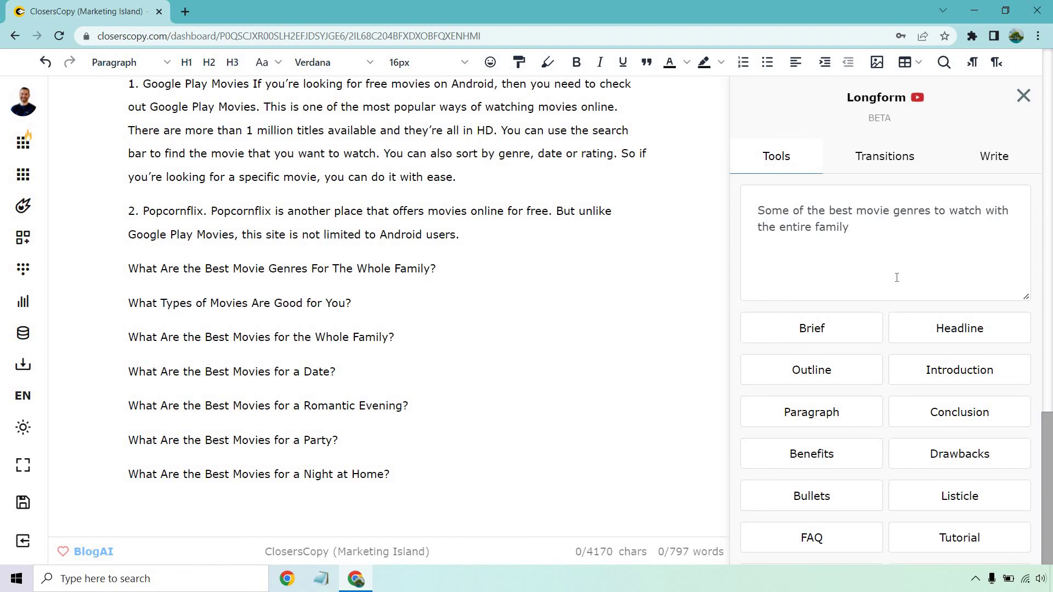
drag(851, 227, 757, 211)
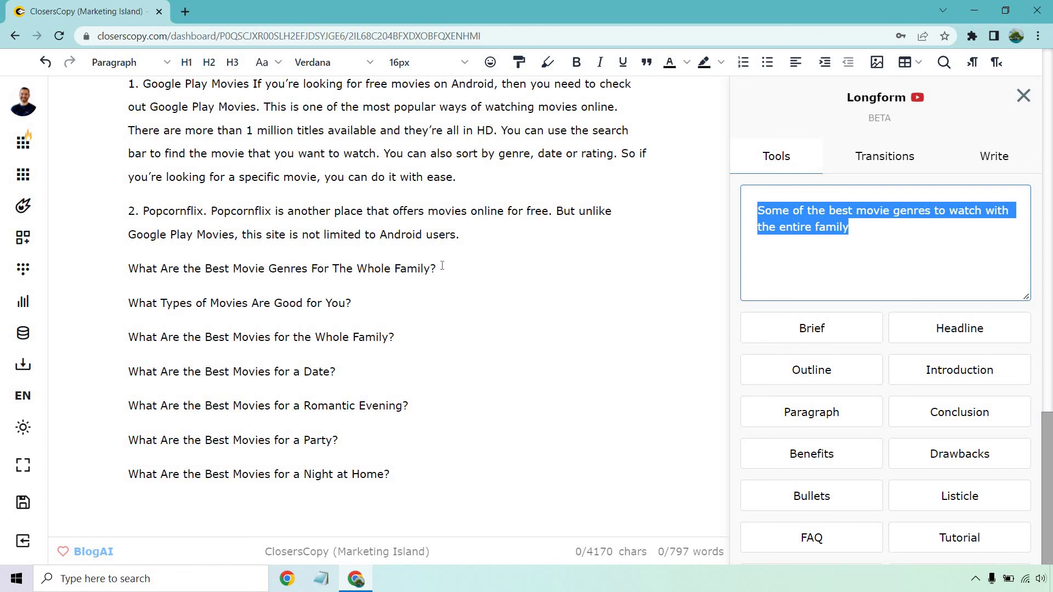
- Insert the ten generated family genre descriptions, Action to Thriller, below the whole-family genres line
scroll(839, 220, down, 7)
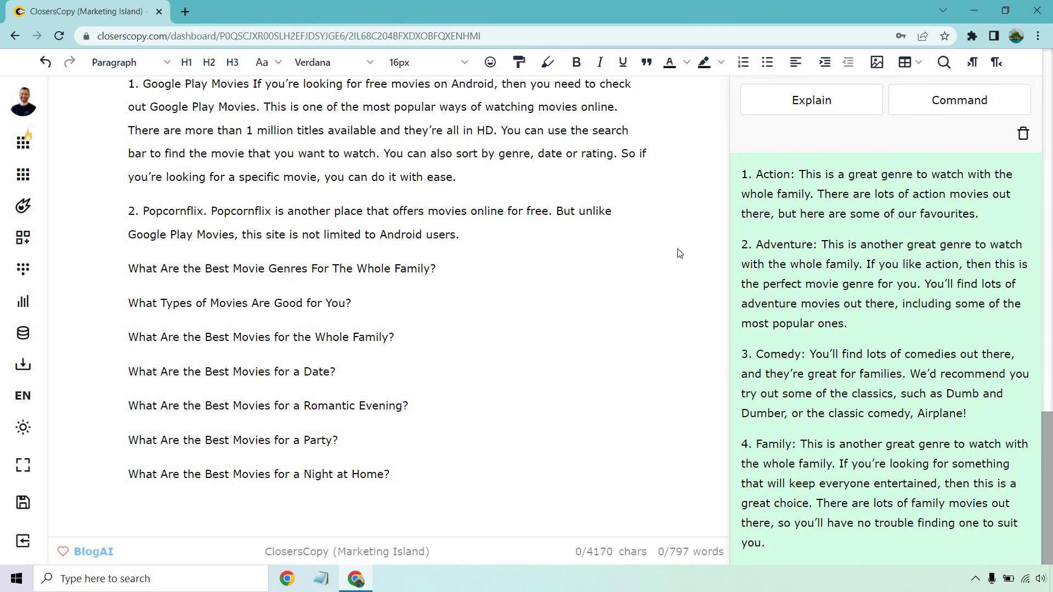
scroll(858, 285, down, 12)
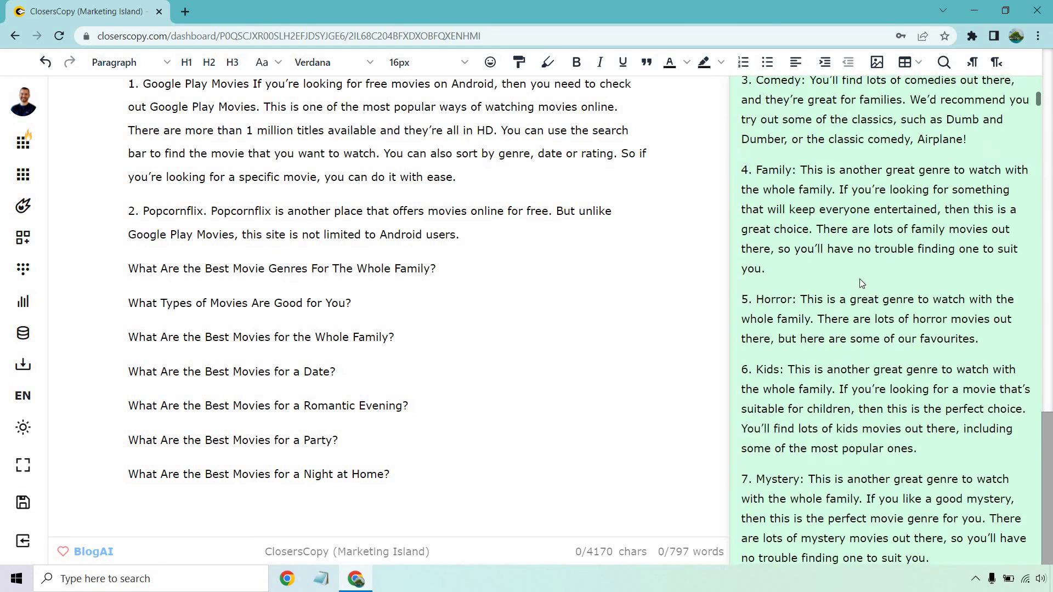
scroll(860, 281, down, 8)
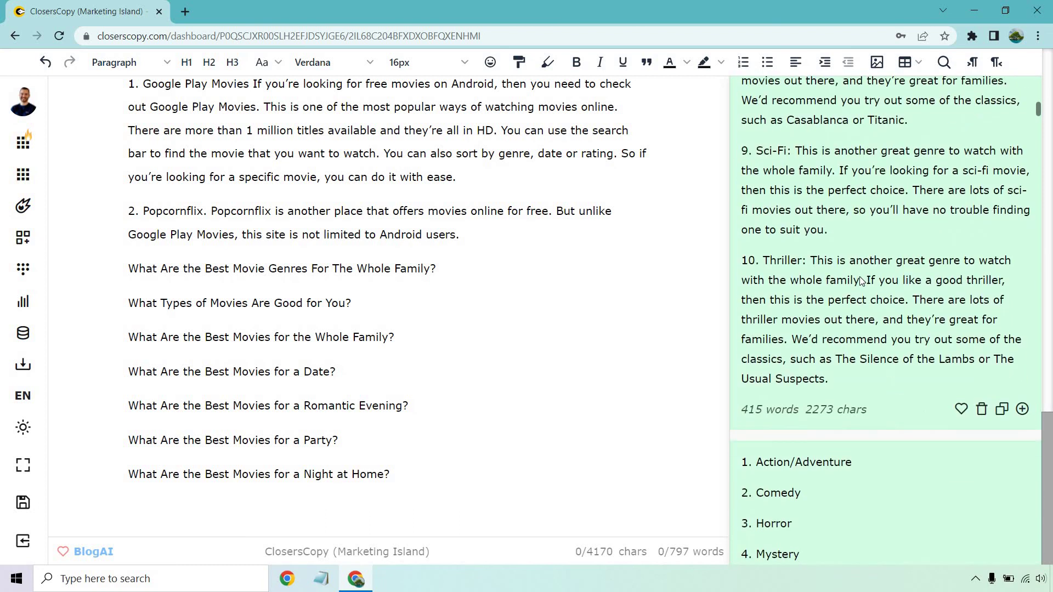
scroll(854, 329, down, 20)
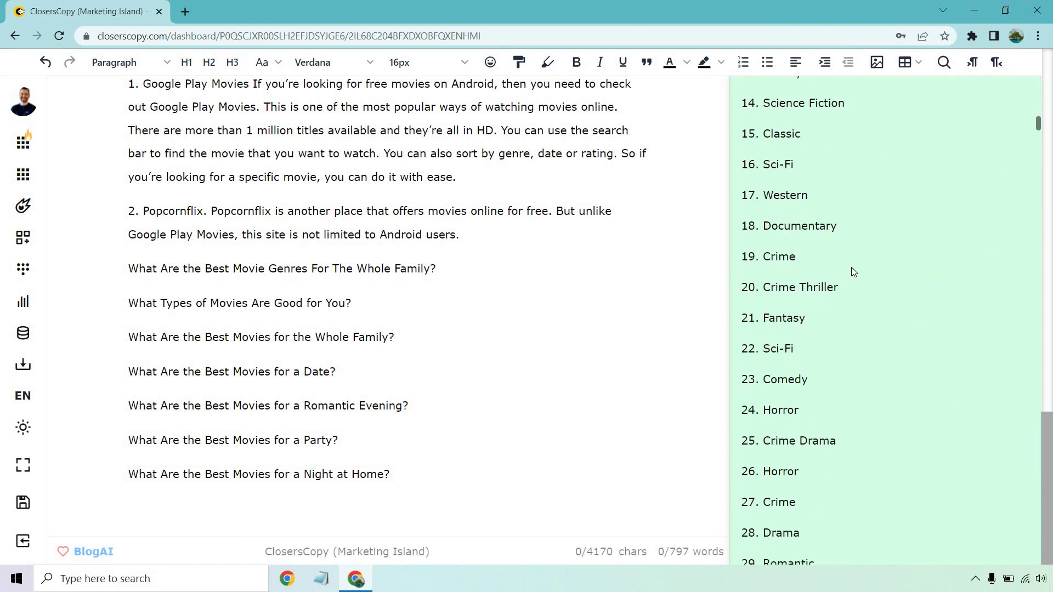
scroll(854, 266, down, 20)
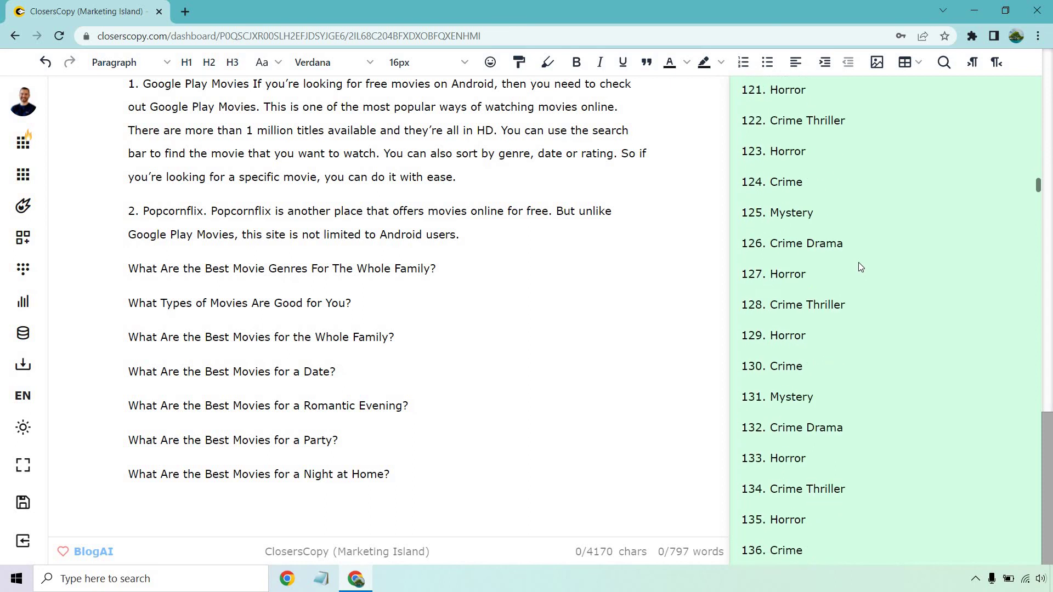
scroll(954, 274, up, 7)
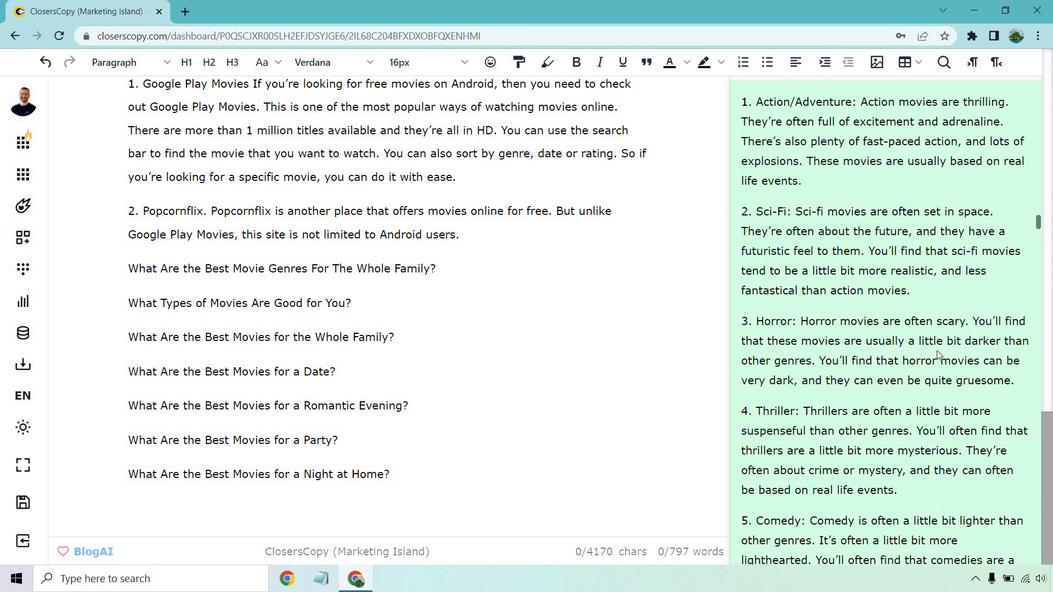
scroll(938, 350, up, 20)
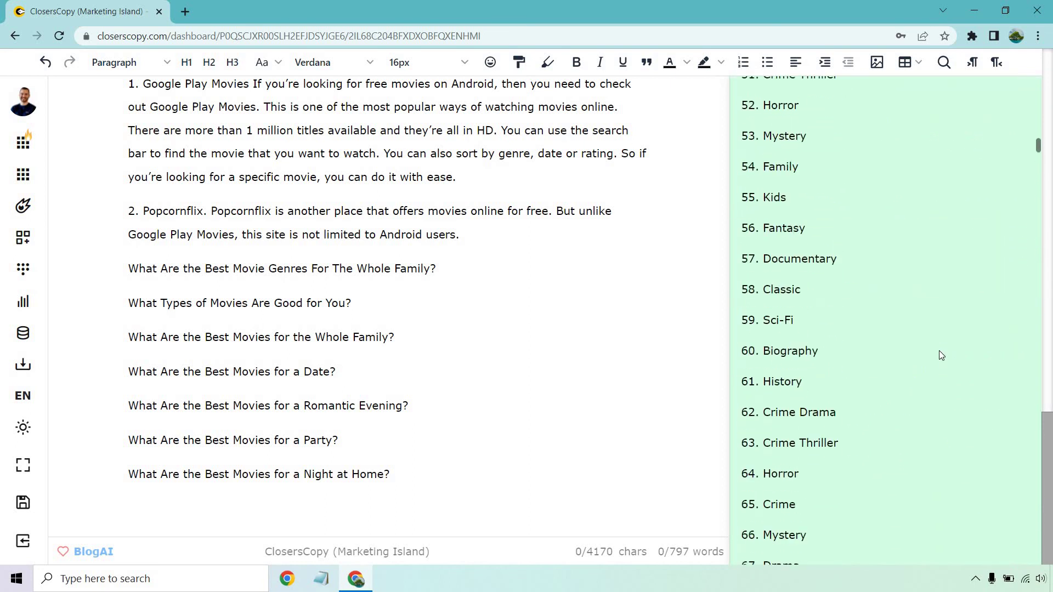
scroll(939, 351, up, 20)
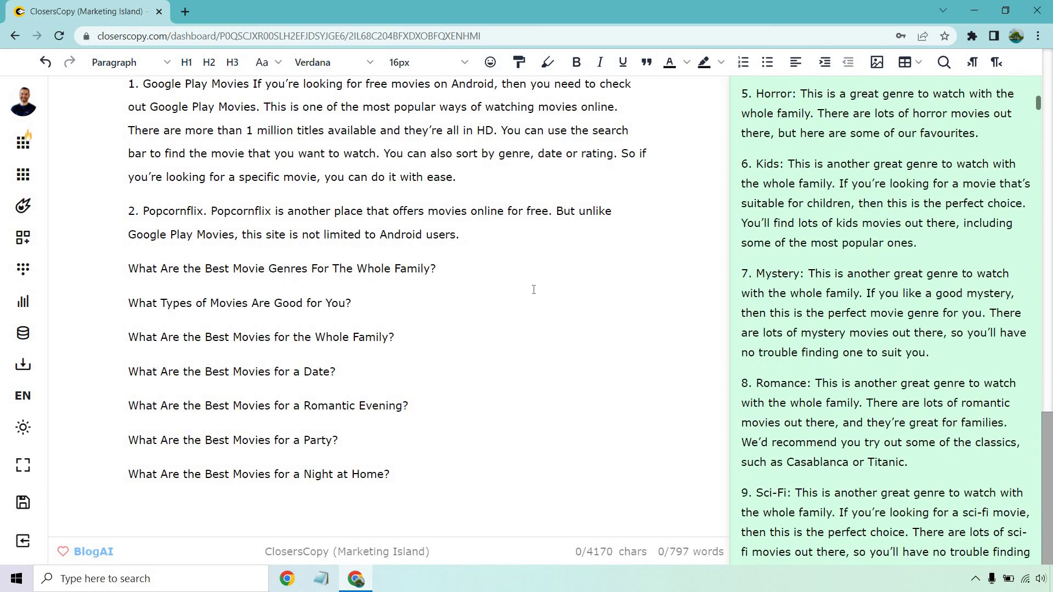
click(496, 270)
key(Return)
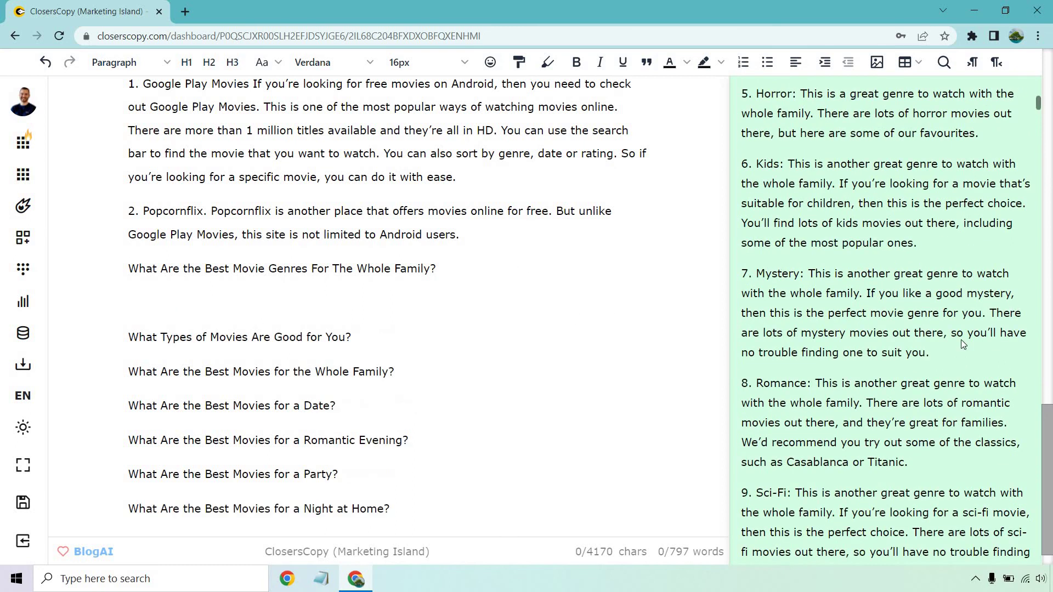
scroll(961, 343, down, 8)
click(1022, 203)
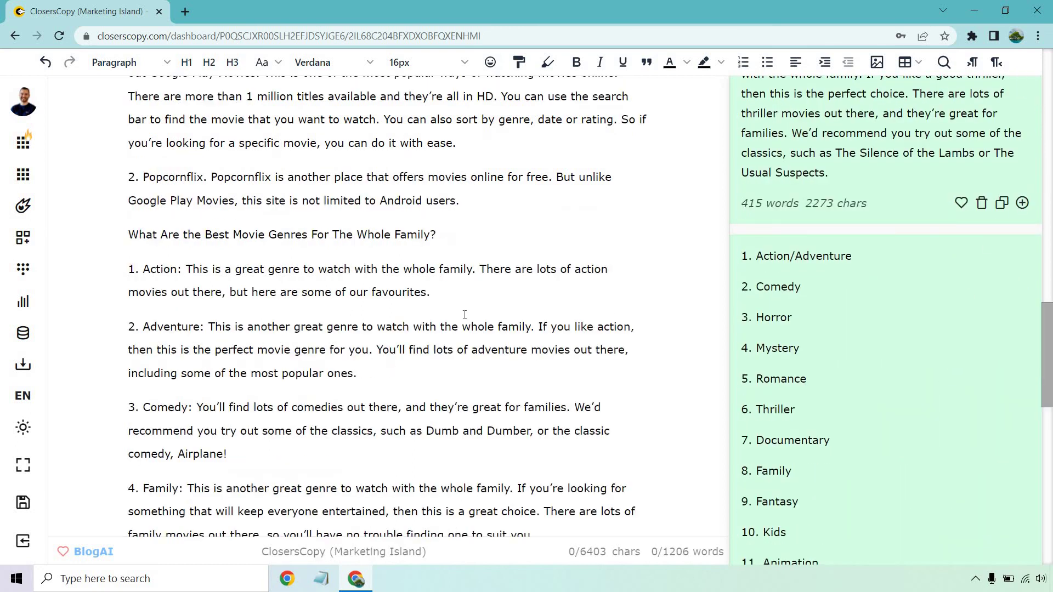
- Format the movie genres for the whole family line as an H2 heading
scroll(455, 310, up, 1)
triple_click(240, 301)
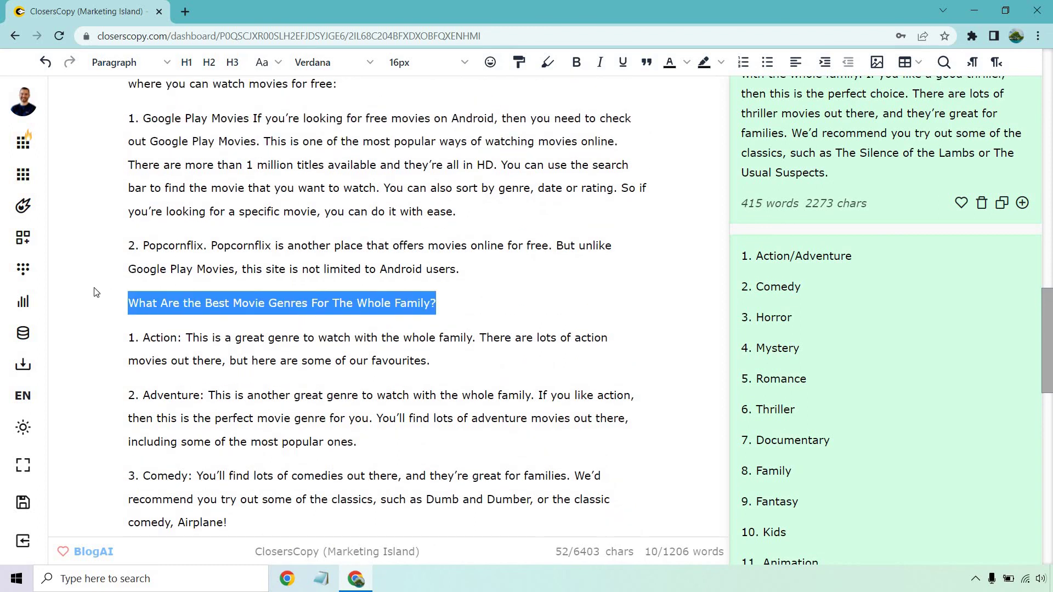
click(209, 62)
click(510, 201)
scroll(493, 212, down, 10)
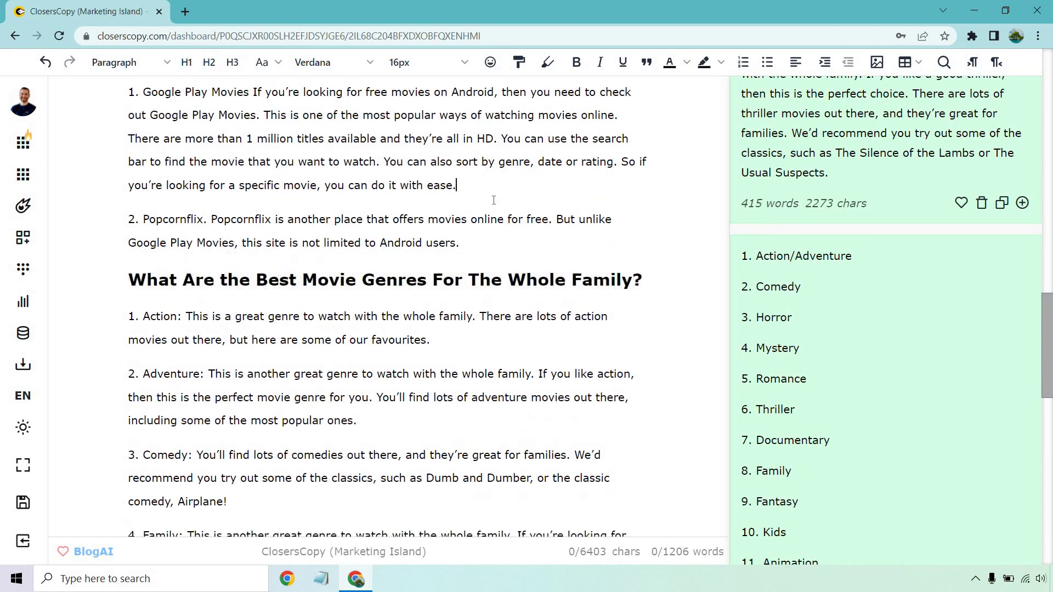
scroll(460, 225, down, 3)
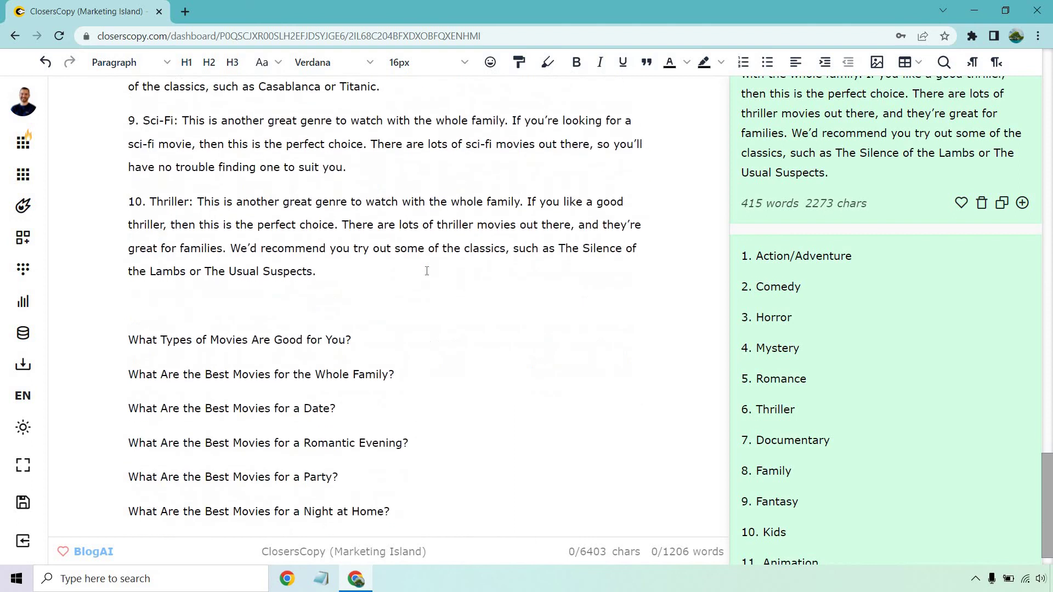
scroll(422, 358, up, 20)
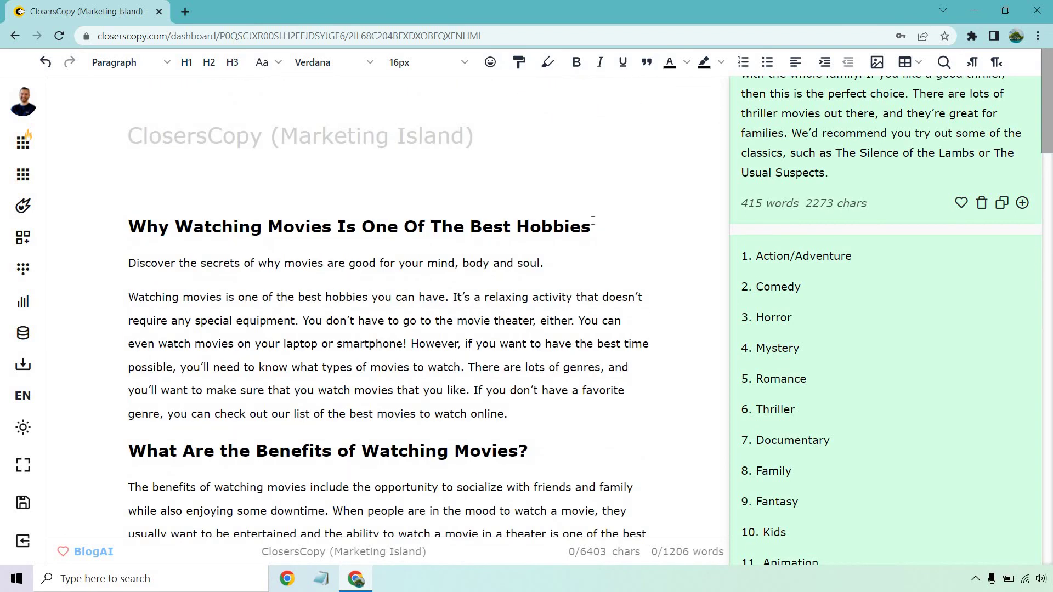
- Replace the six trailing question lines with a plain paragraph line 'Why Watching Movies Is One Of The Best Hobbies'
drag(593, 221, 127, 227)
key(ctrl+c)
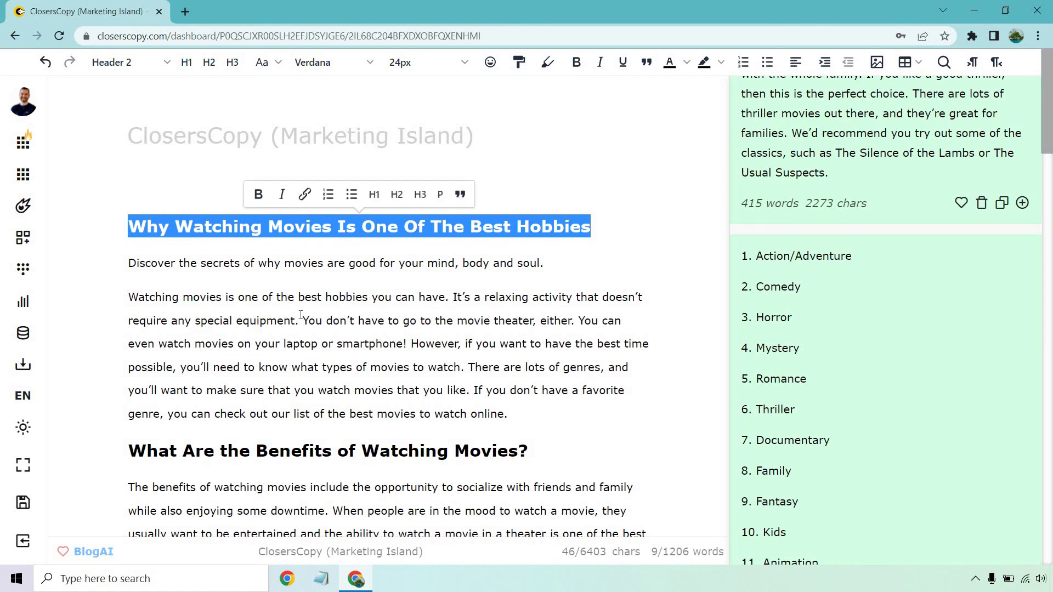
scroll(301, 315, down, 20)
drag(393, 475, 122, 304)
key(BackSpace)
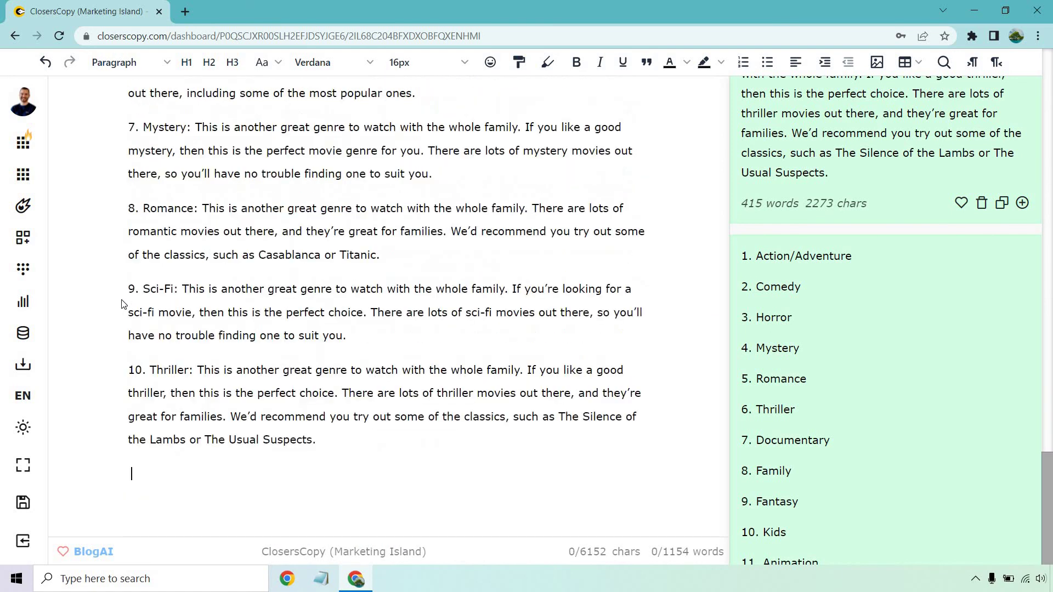
key(ctrl+v)
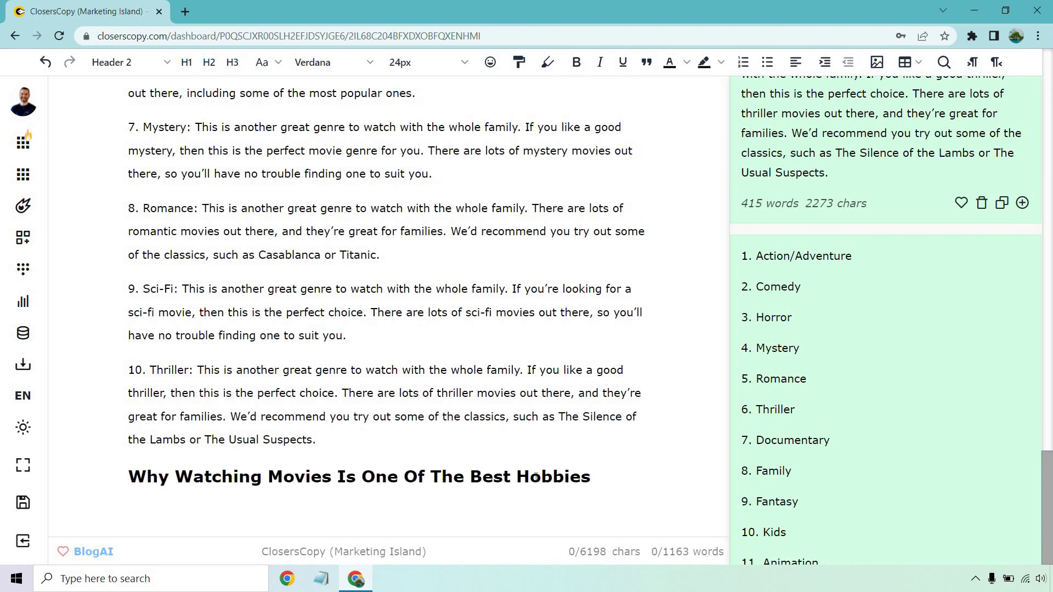
drag(592, 477, 80, 480)
key(ctrl+c)
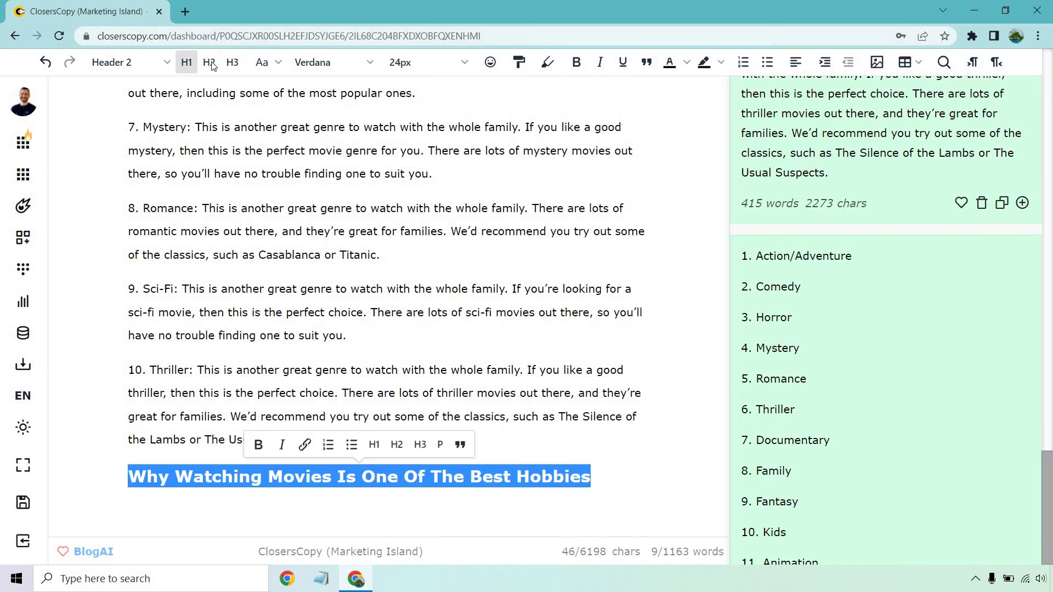
click(129, 62)
click(157, 110)
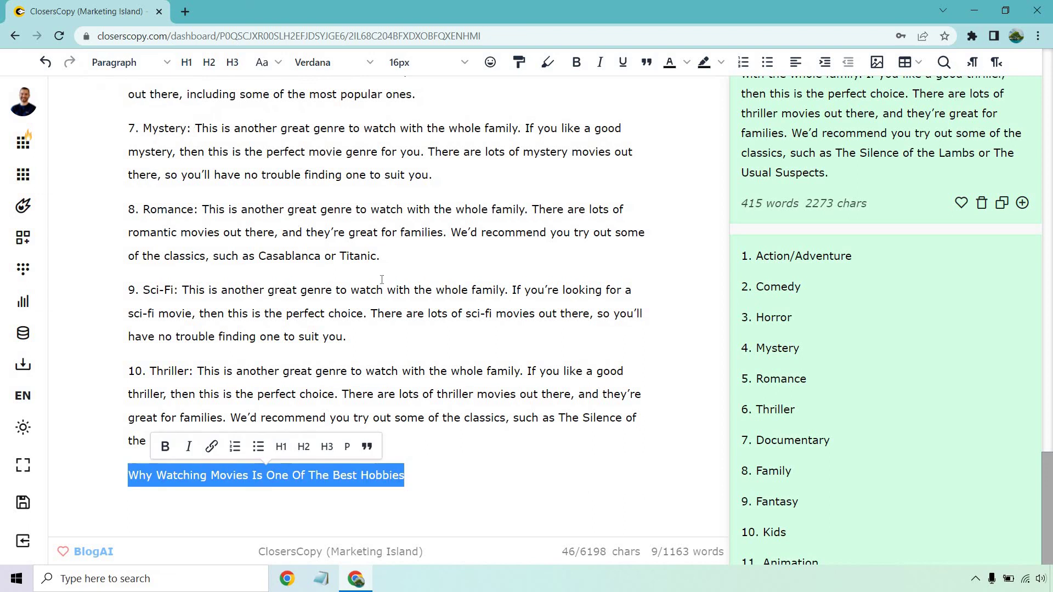
click(382, 280)
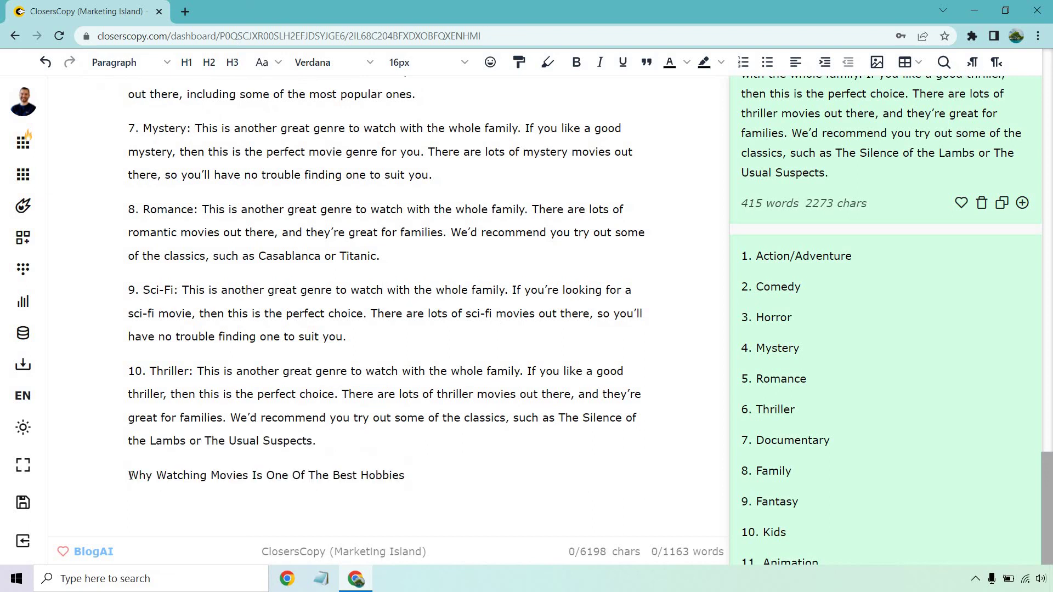
key(BackSpace)
key(Return)
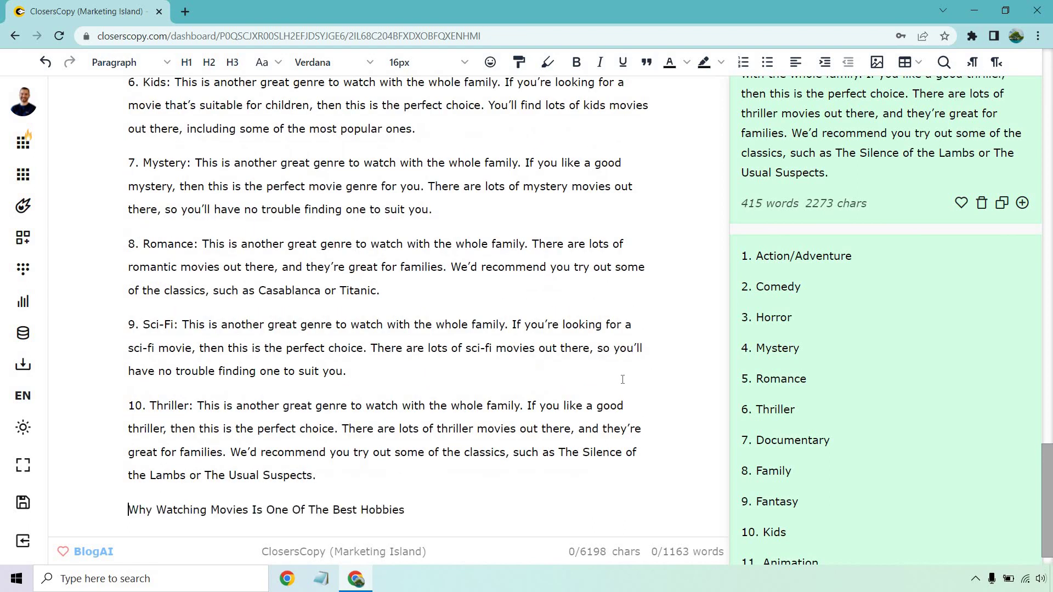
- Select the existing topic text in the Longform prompt box
scroll(1050, 361, up, 20)
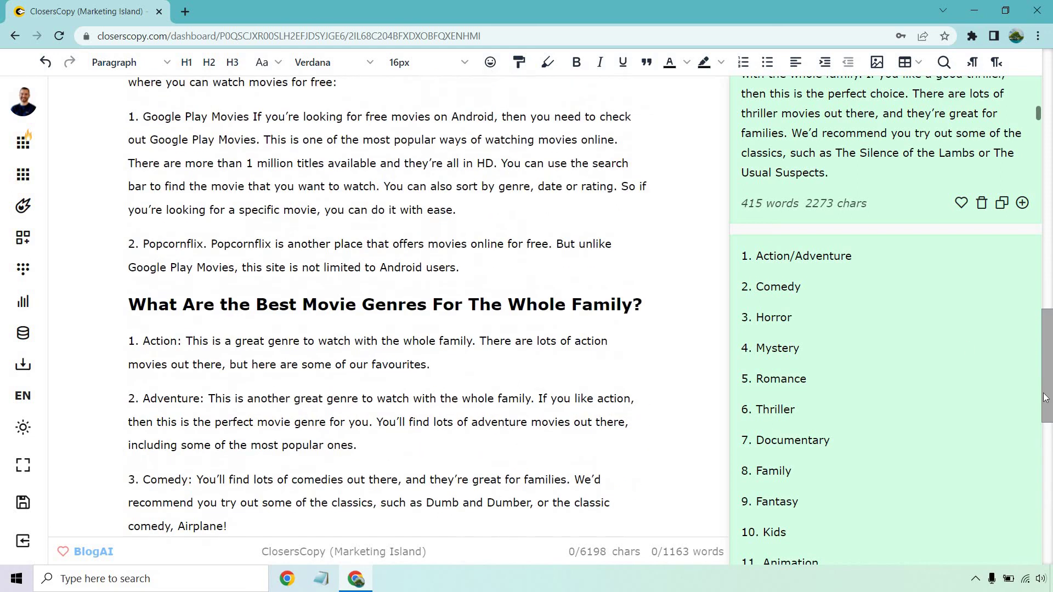
scroll(990, 153, up, 10)
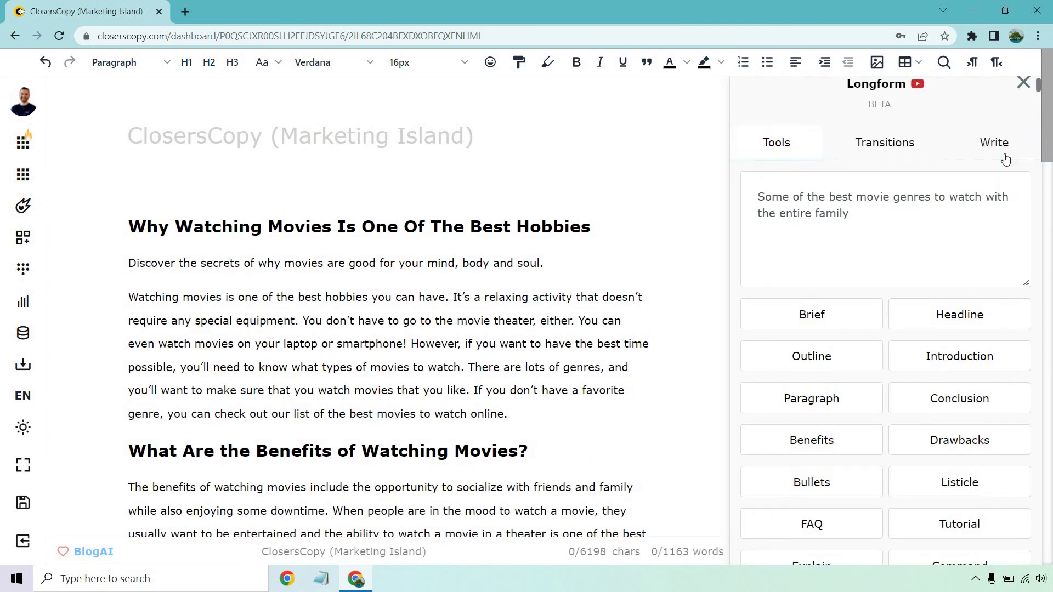
triple_click(919, 228)
- Set the Longform topic to 'Why Watching Movies Is One Of The Best Hobbies' and select the article's final line
key(ctrl+v)
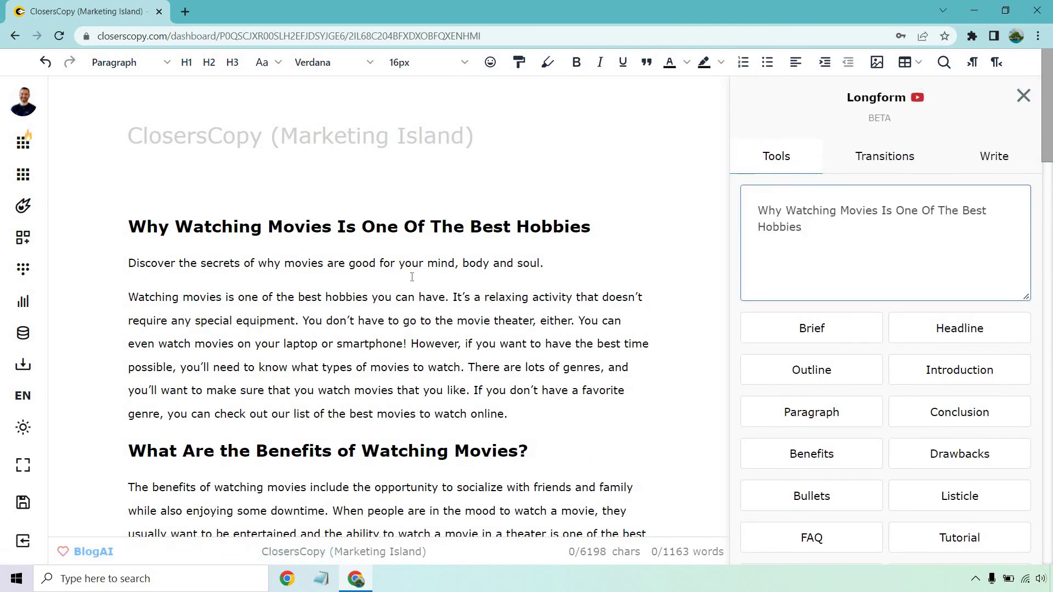
click(412, 297)
scroll(303, 299, down, 15)
scroll(304, 299, down, 13)
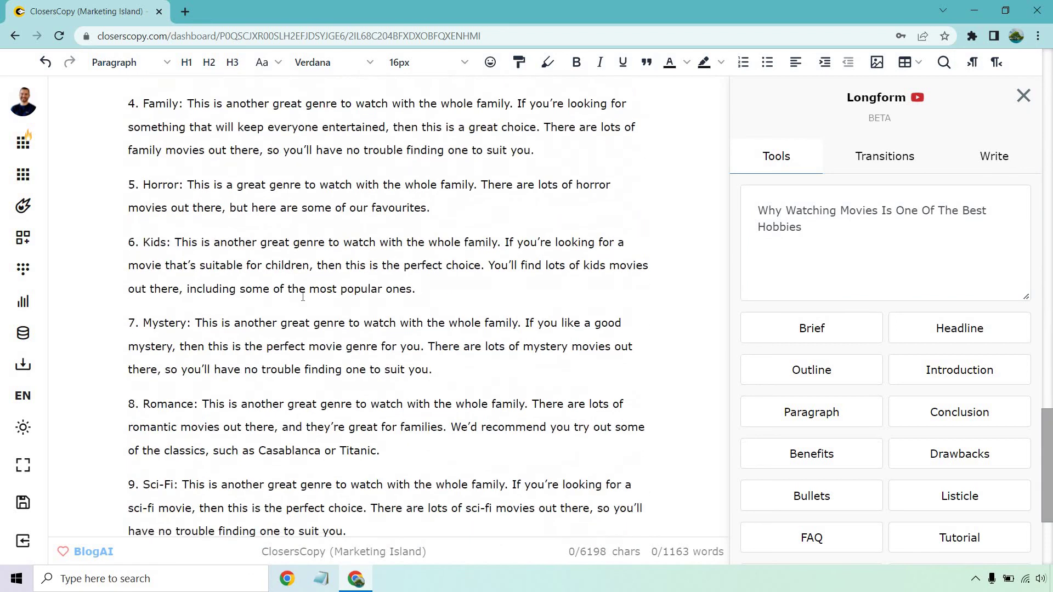
triple_click(370, 475)
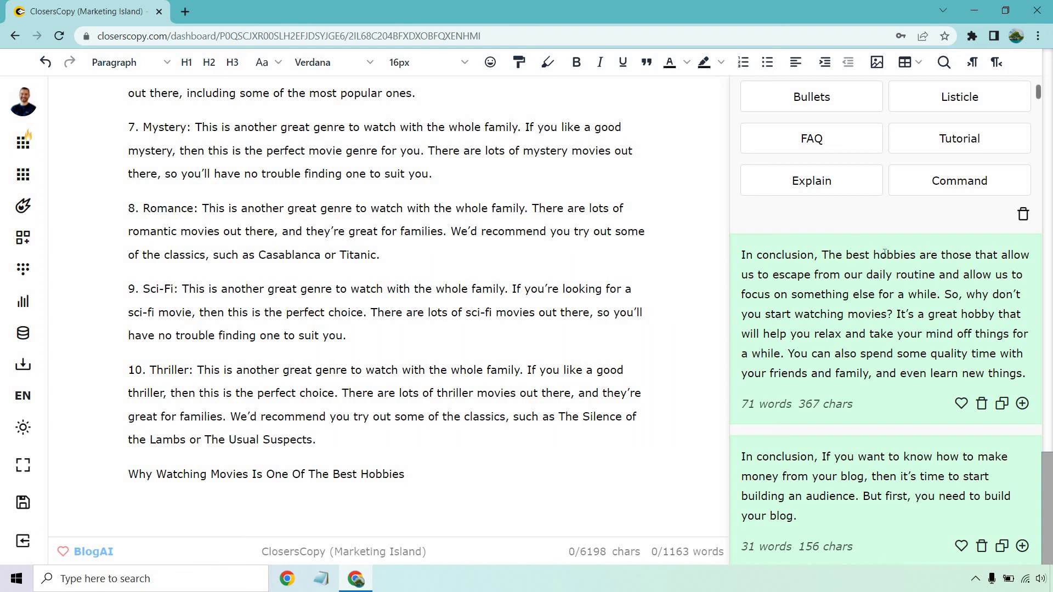
- Add the chosen generated conclusion paragraph beneath the closing title line
scroll(885, 274, down, 6)
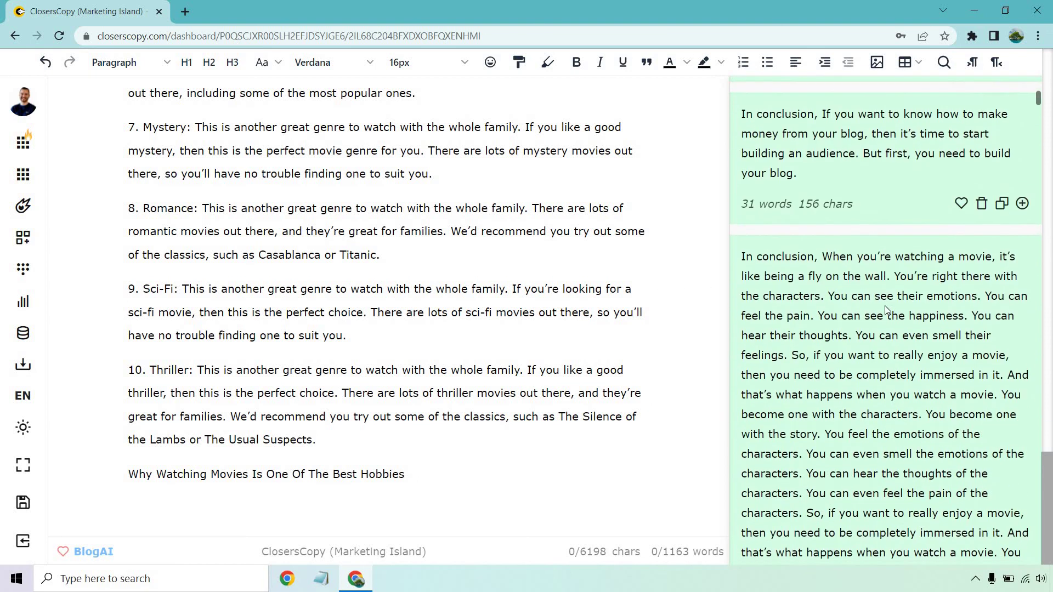
scroll(878, 313, down, 5)
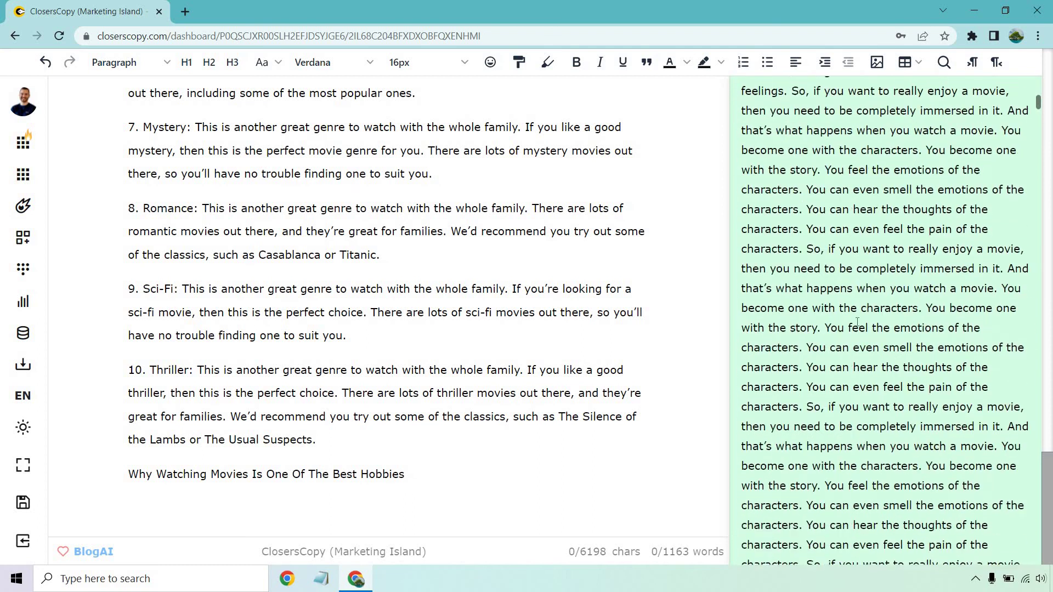
scroll(858, 321, down, 10)
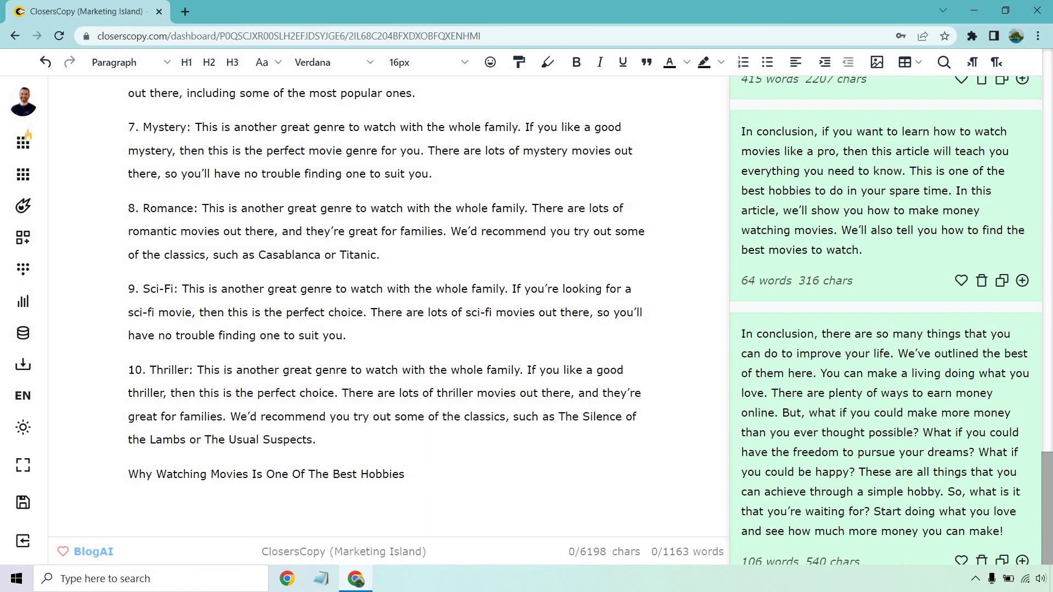
scroll(903, 284, down, 3)
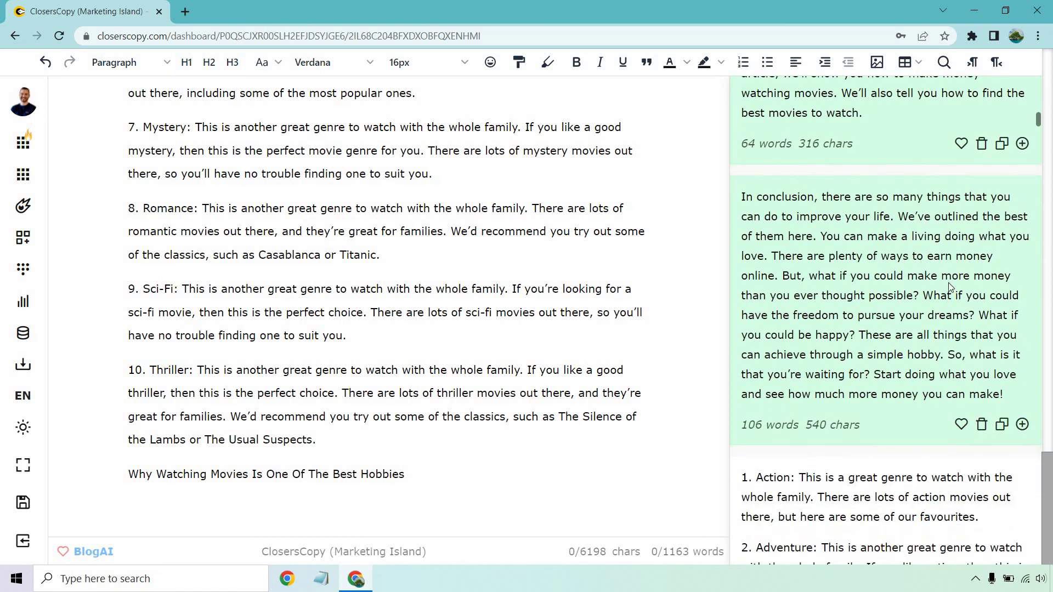
scroll(949, 282, up, 1)
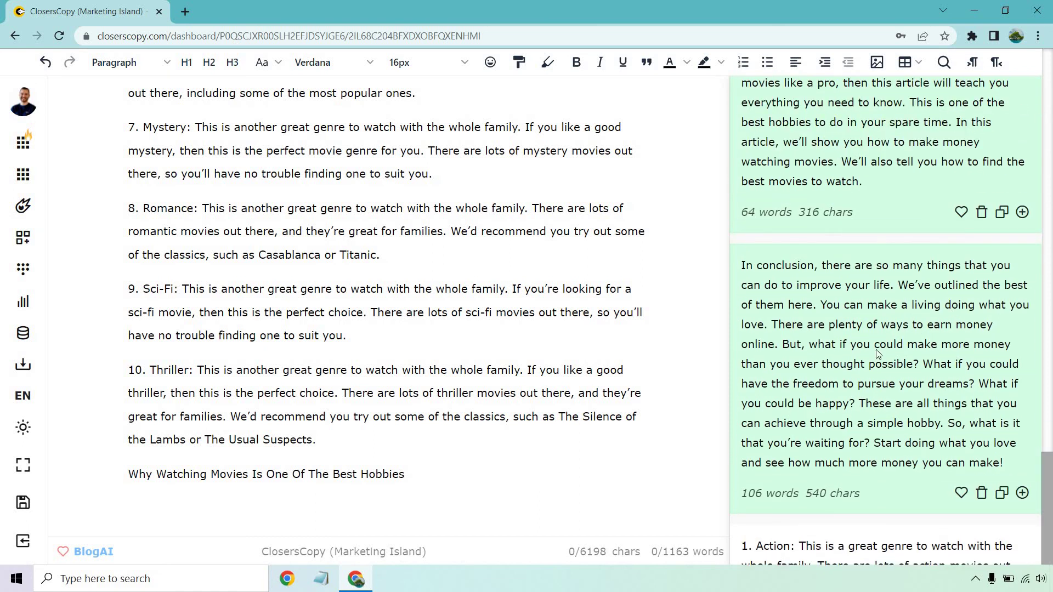
scroll(931, 364, up, 15)
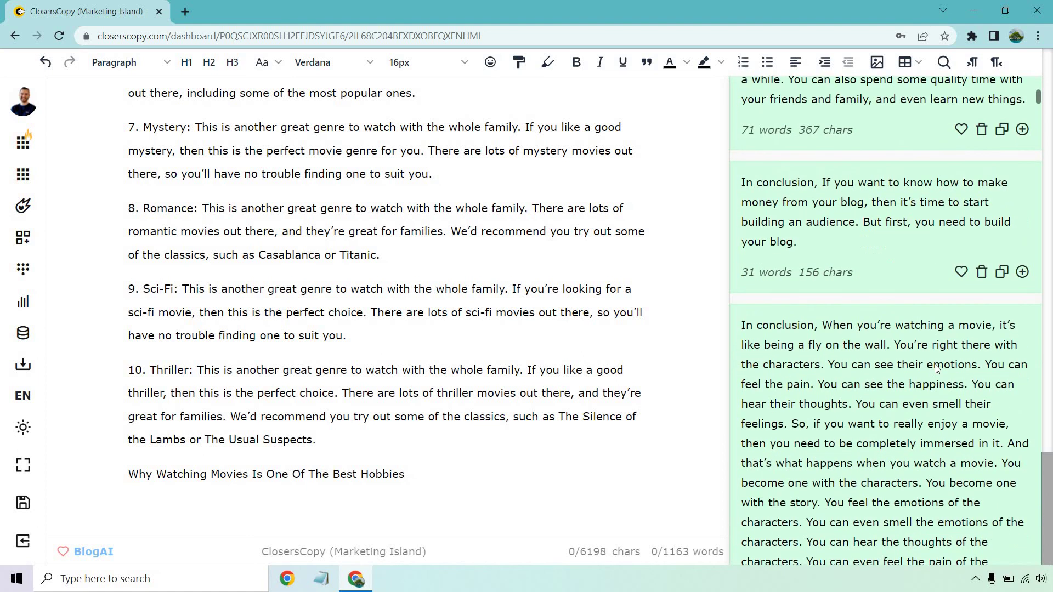
scroll(935, 364, up, 2)
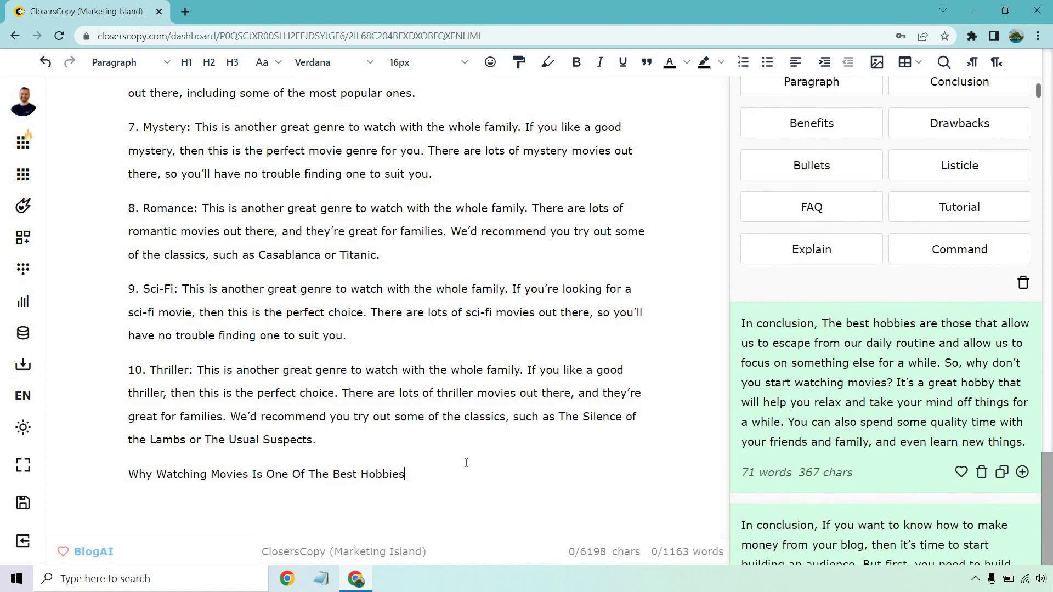
key(Return)
click(1022, 472)
- Make the closing 'Why Watching Movies Is One Of The Best Hobbies' line an H2 heading
drag(404, 336, 99, 343)
click(209, 62)
click(520, 232)
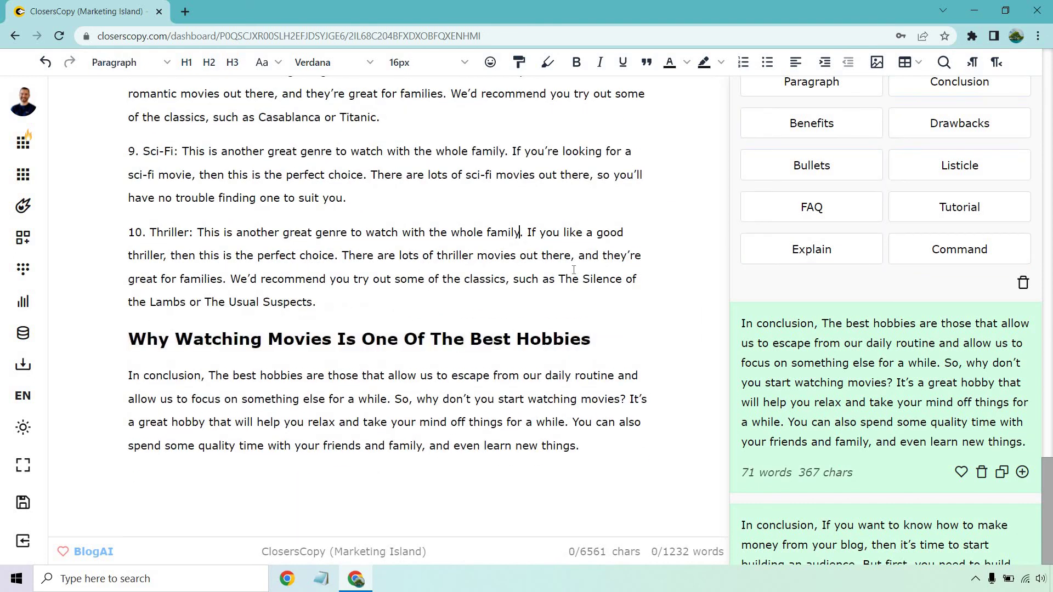
- Close the Longform assistant panel and return to the article's opening paragraph
scroll(574, 269, up, 20)
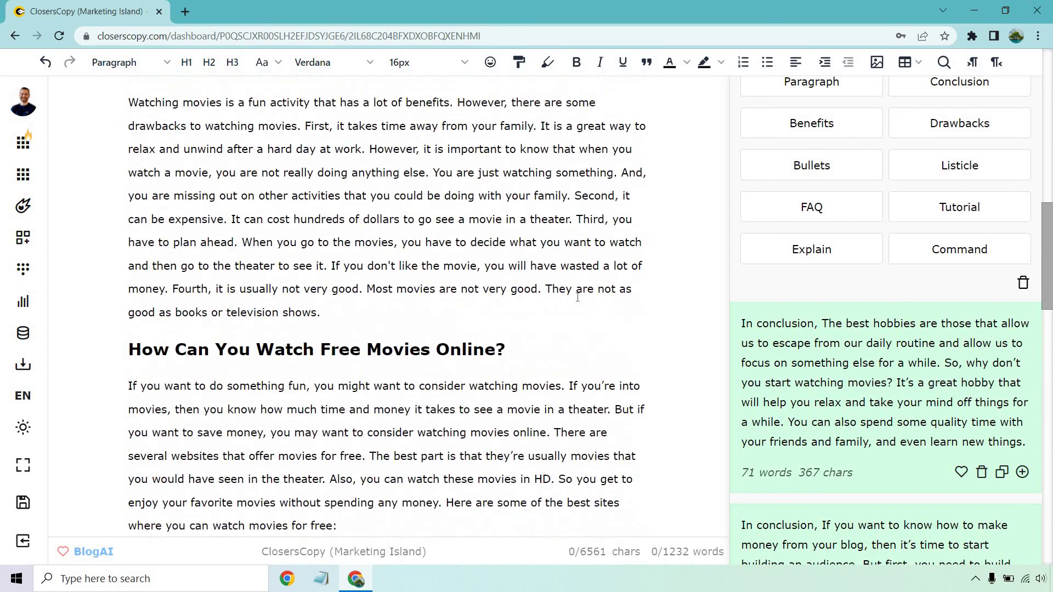
scroll(578, 297, up, 15)
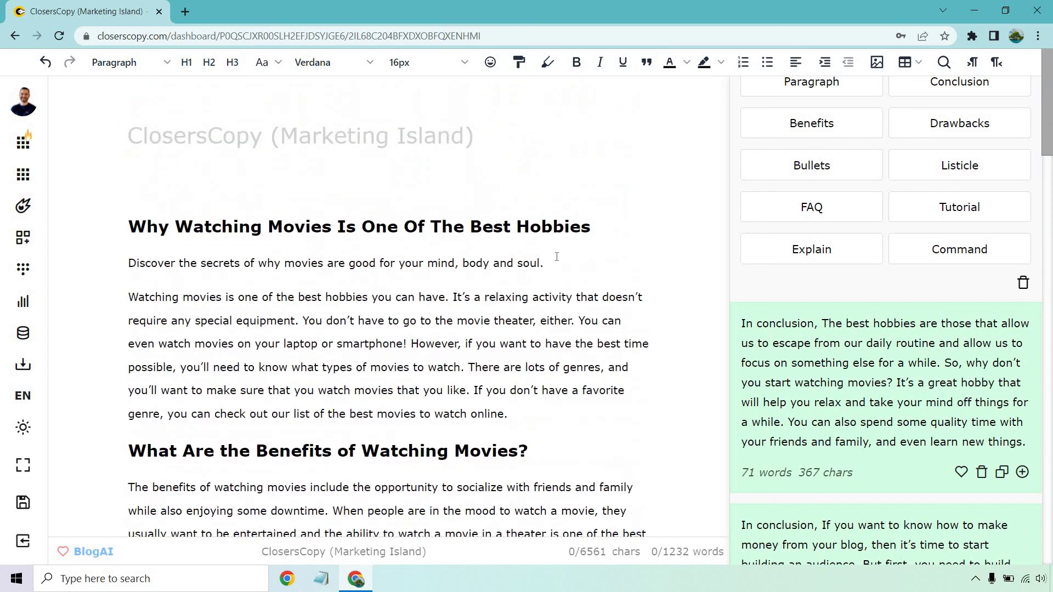
scroll(1026, 88, up, 5)
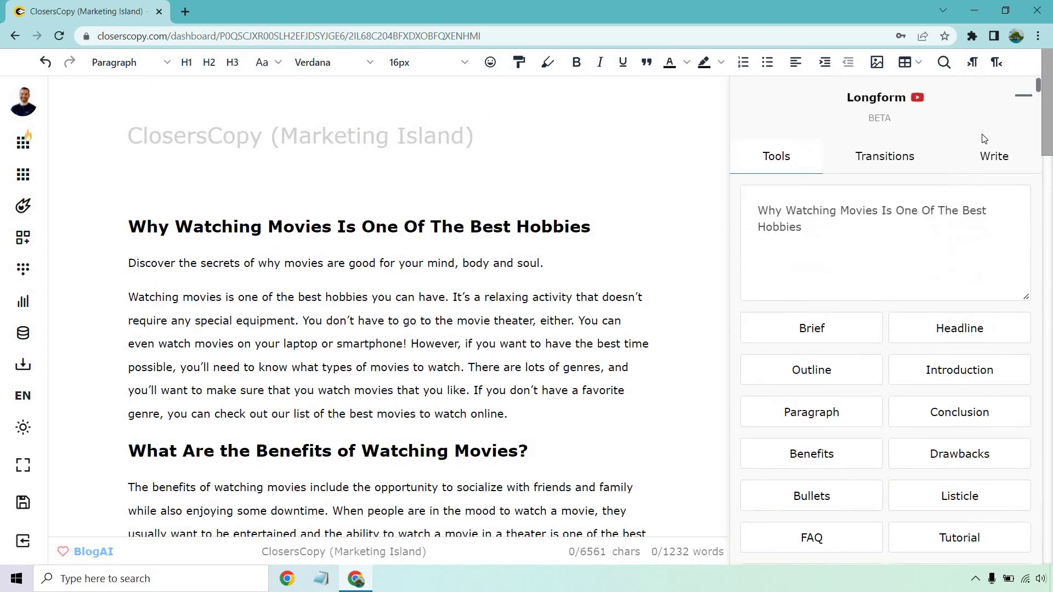
click(1024, 95)
scroll(597, 261, down, 20)
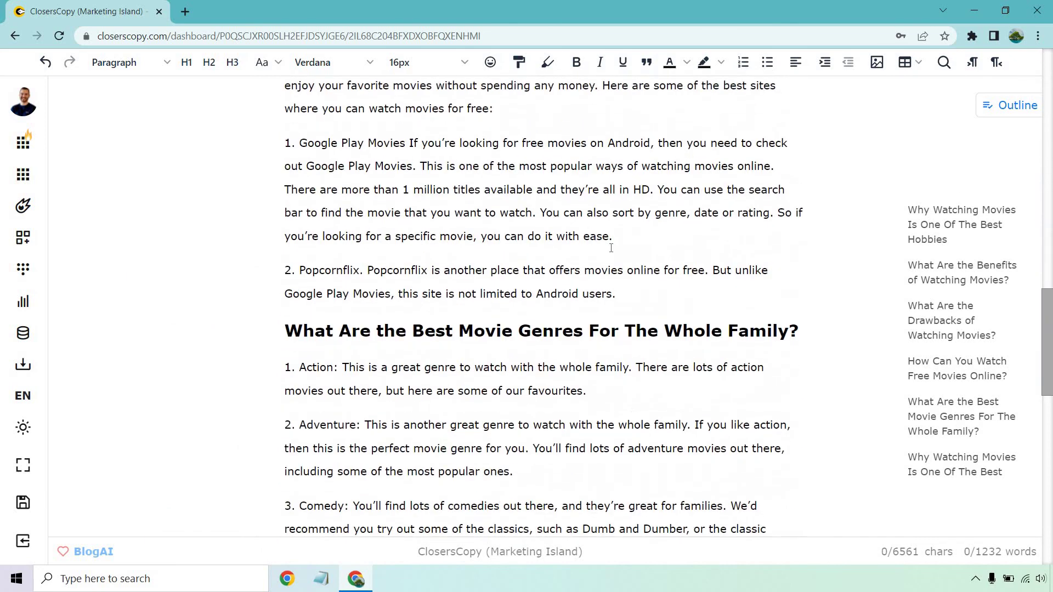
scroll(612, 246, up, 20)
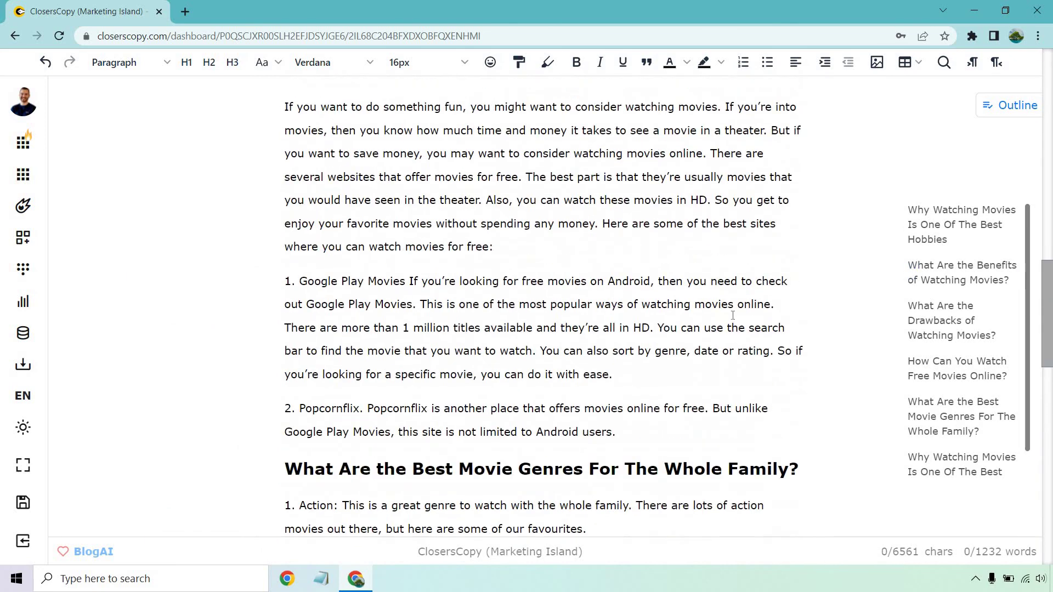
click(670, 307)
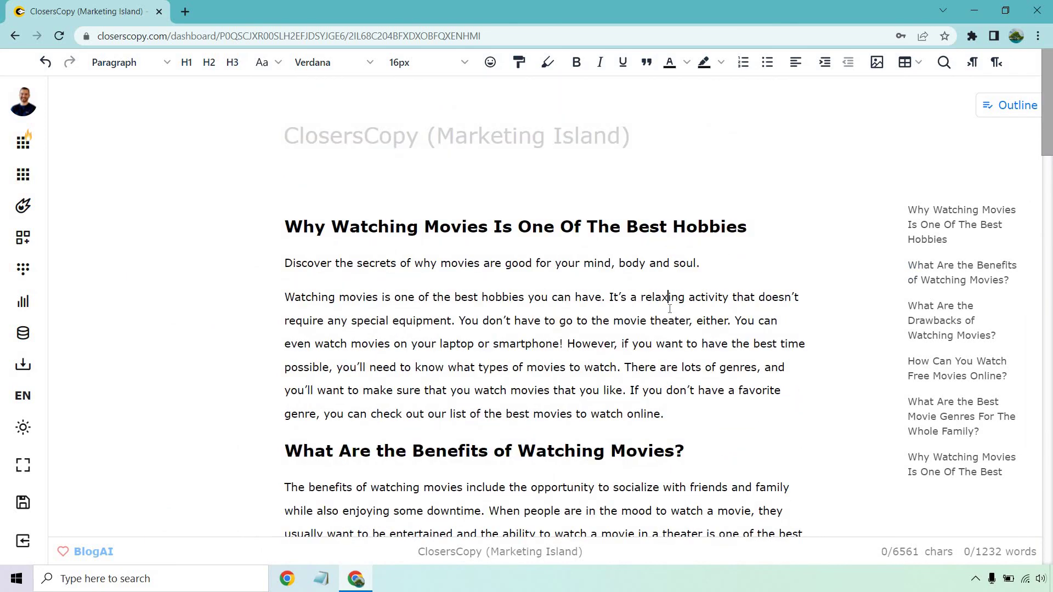